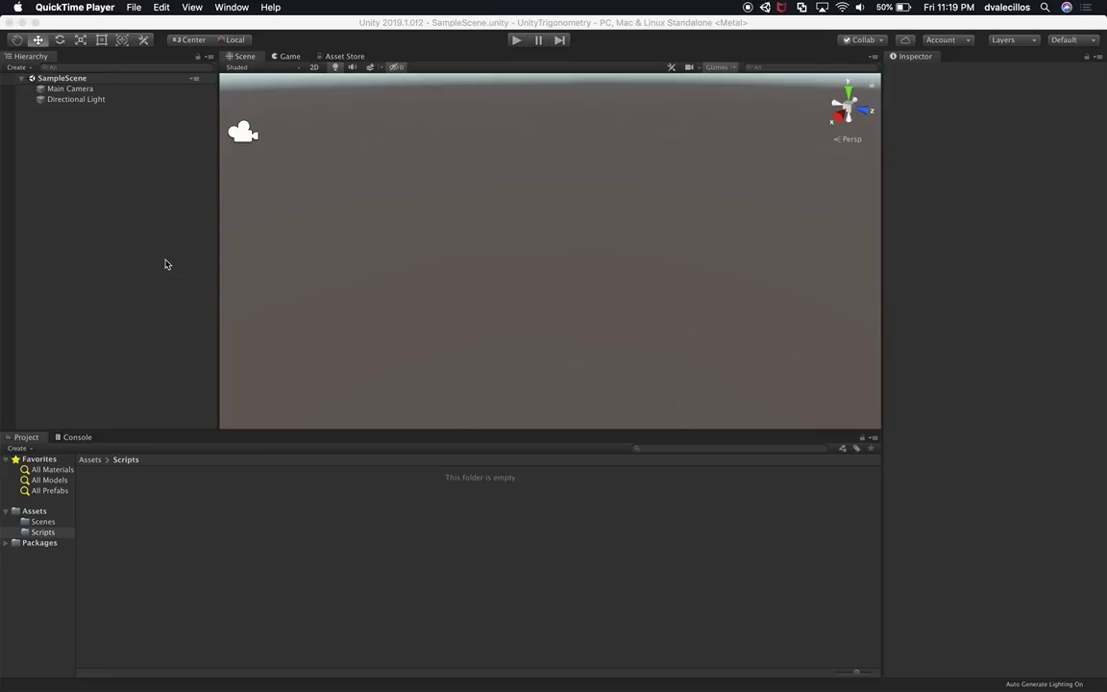
Switch to Chrome to examine the unit-circle trigonometry demo and the conversion of 360 degrees to radians
key(super+Tab)
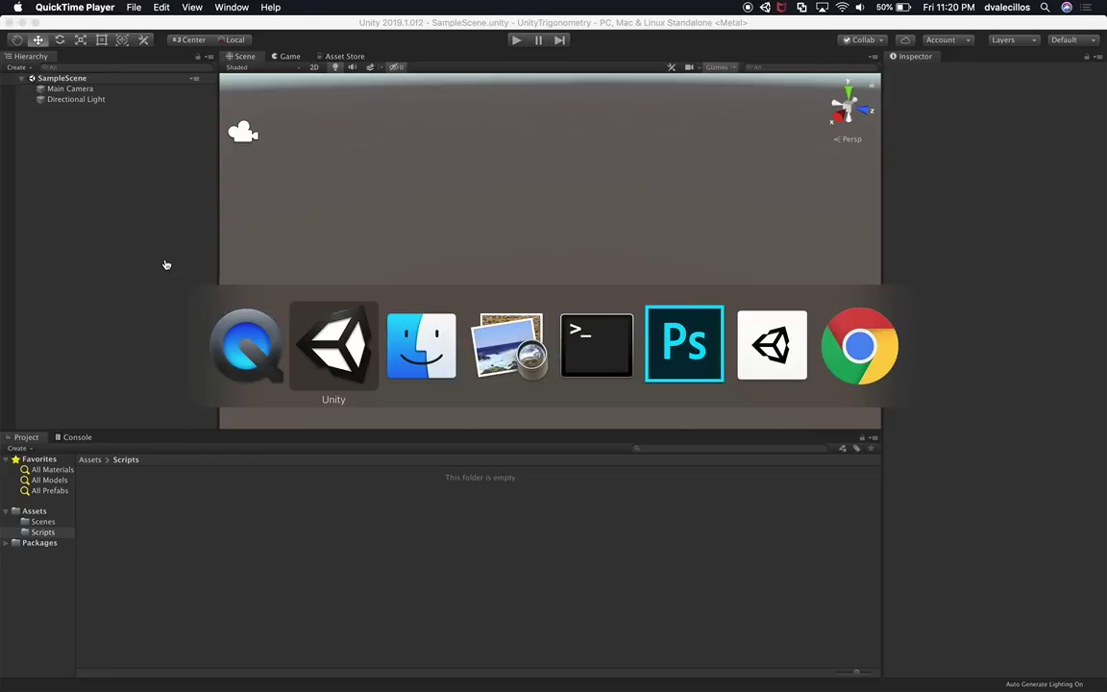
key(super+shift+Tab)
key(super+shift+Tab)
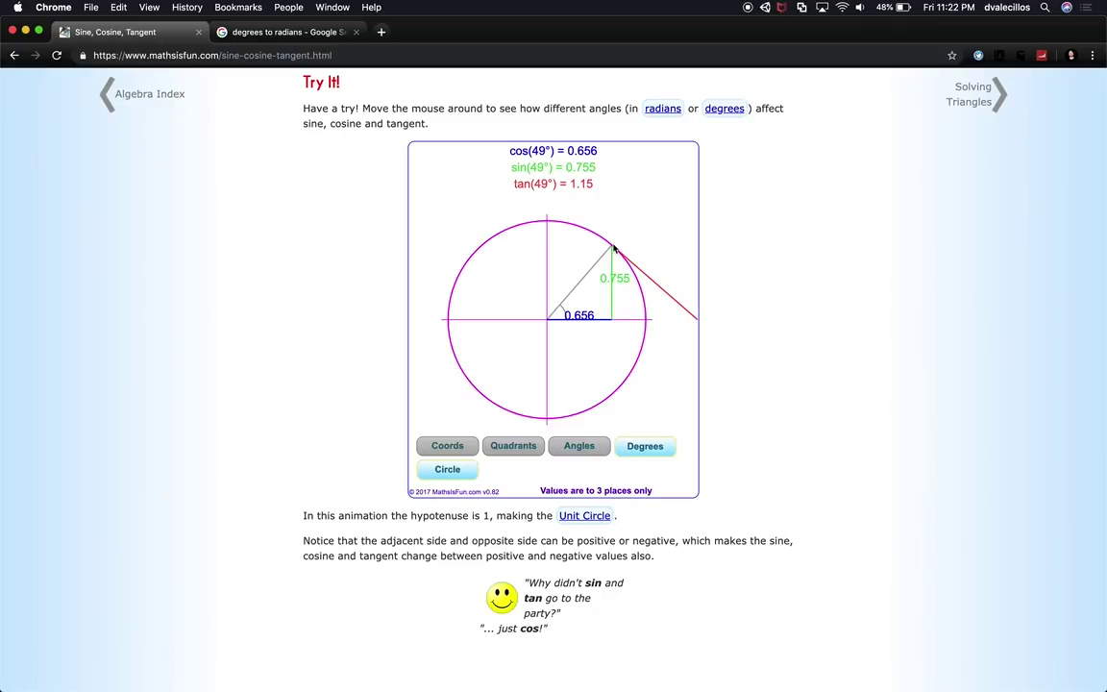
click(286, 33)
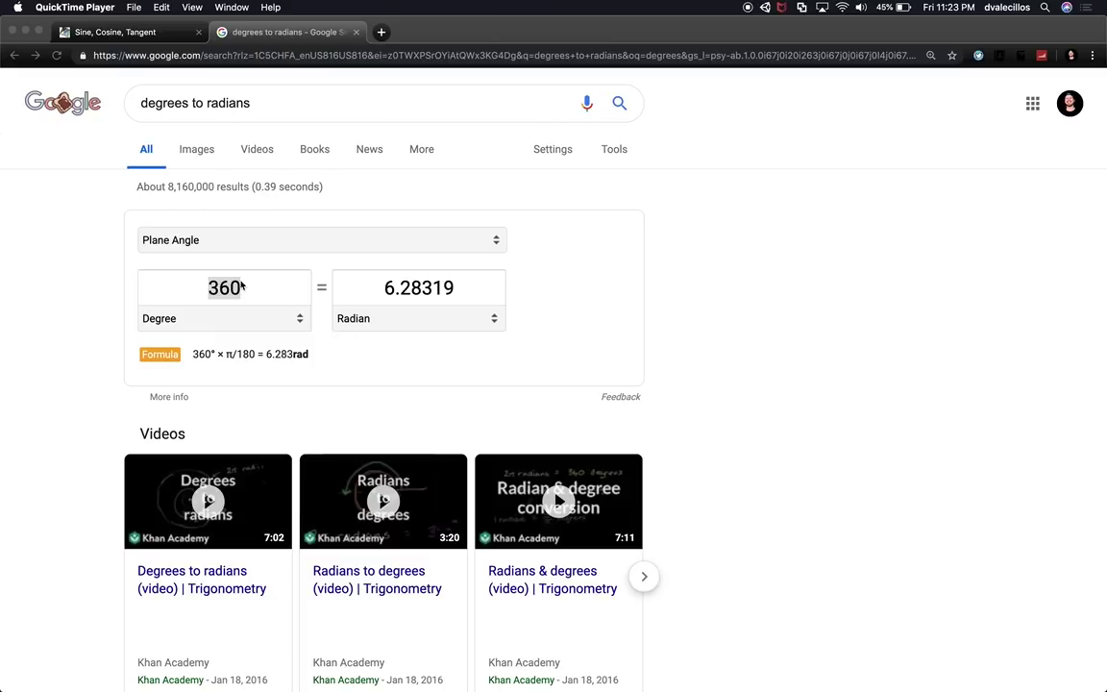
click(206, 286)
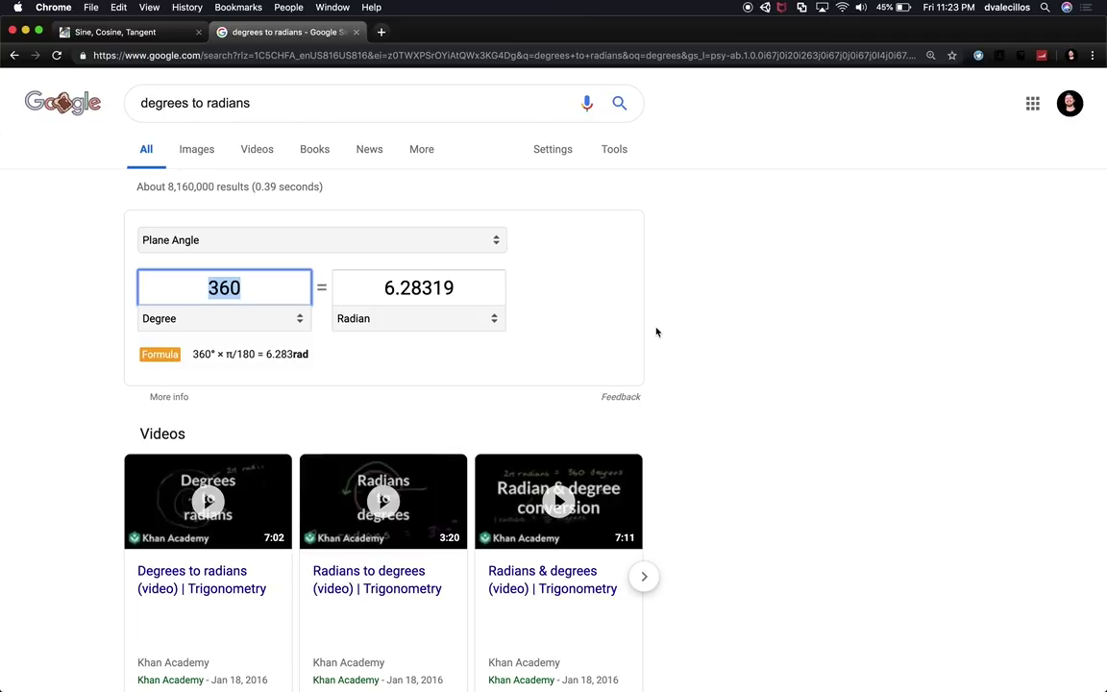
Switch to Terminal and start an interactive Python session
key(super+Tab)
key(super+Tab)
key(super+shift+Tab)
key(super+shift+Tab)
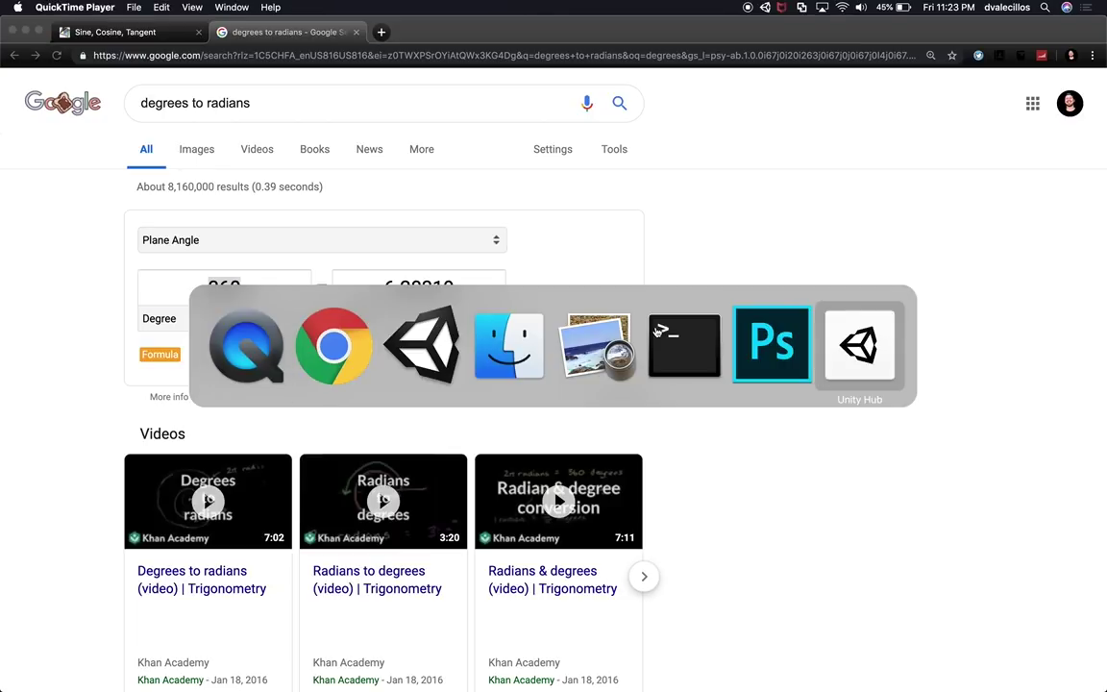
key(super+shift+Tab)
text(python)
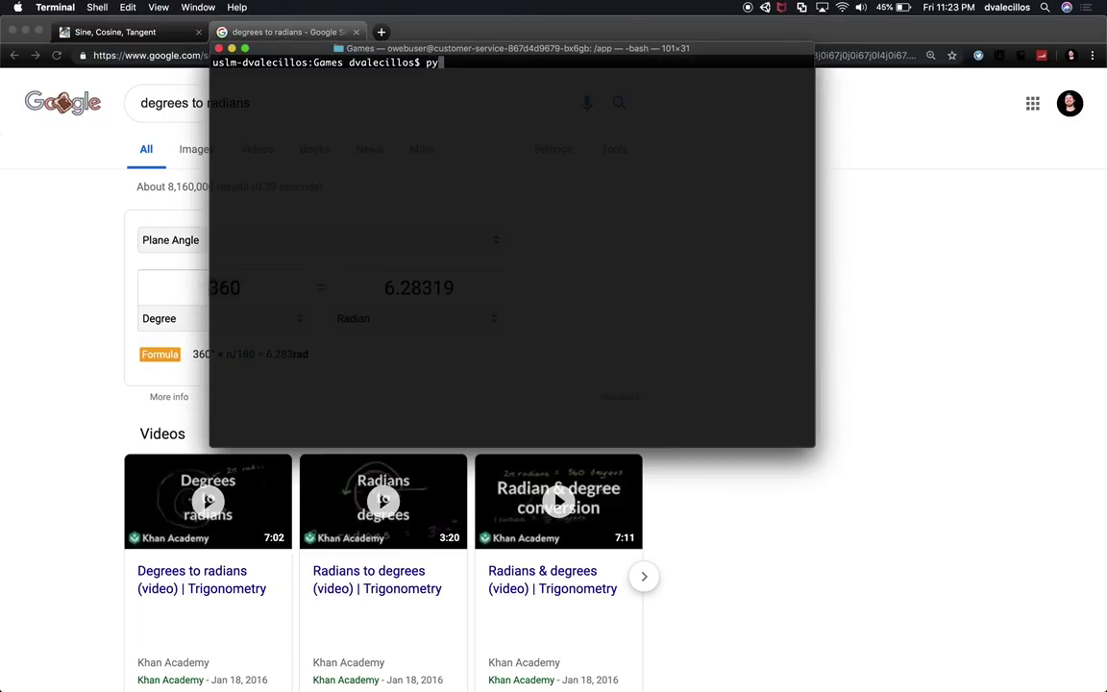
key(Return)
key(Return)
key(Return)
Import the math module in the Python session
text(import)
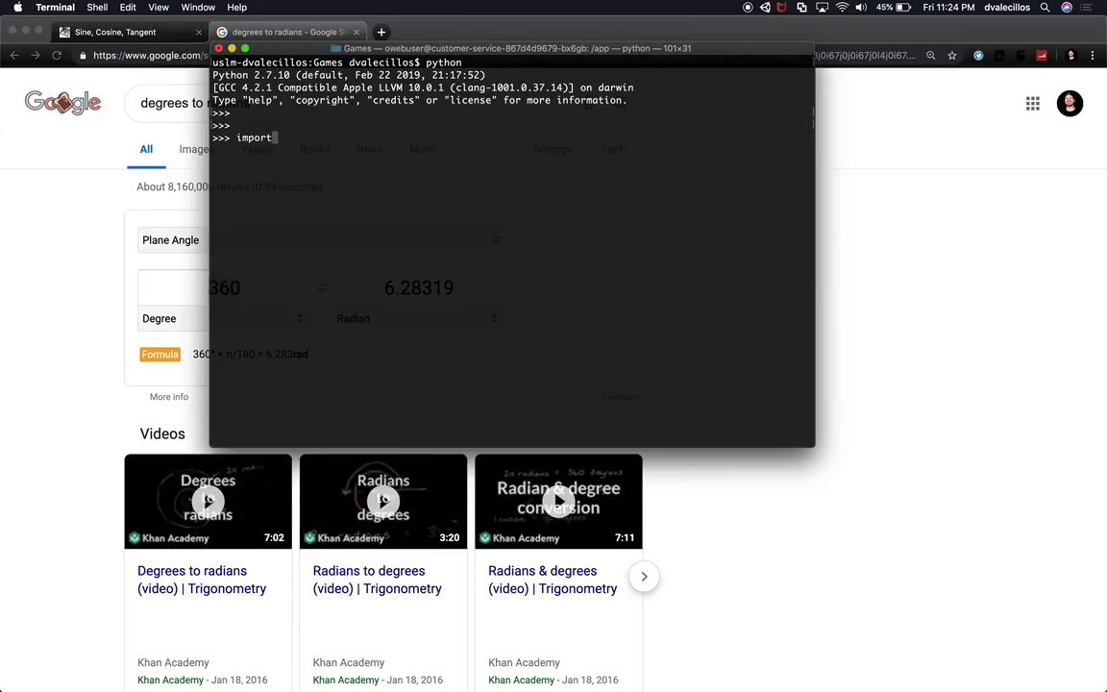
text( math)
key(BackSpace)
key(BackSpace)
key(BackSpace)
text(ath)
key(Return)
Evaluate math.sin(360) in Python, moving the terminal window clear of the degrees-to-radians converter
text(math.sin()
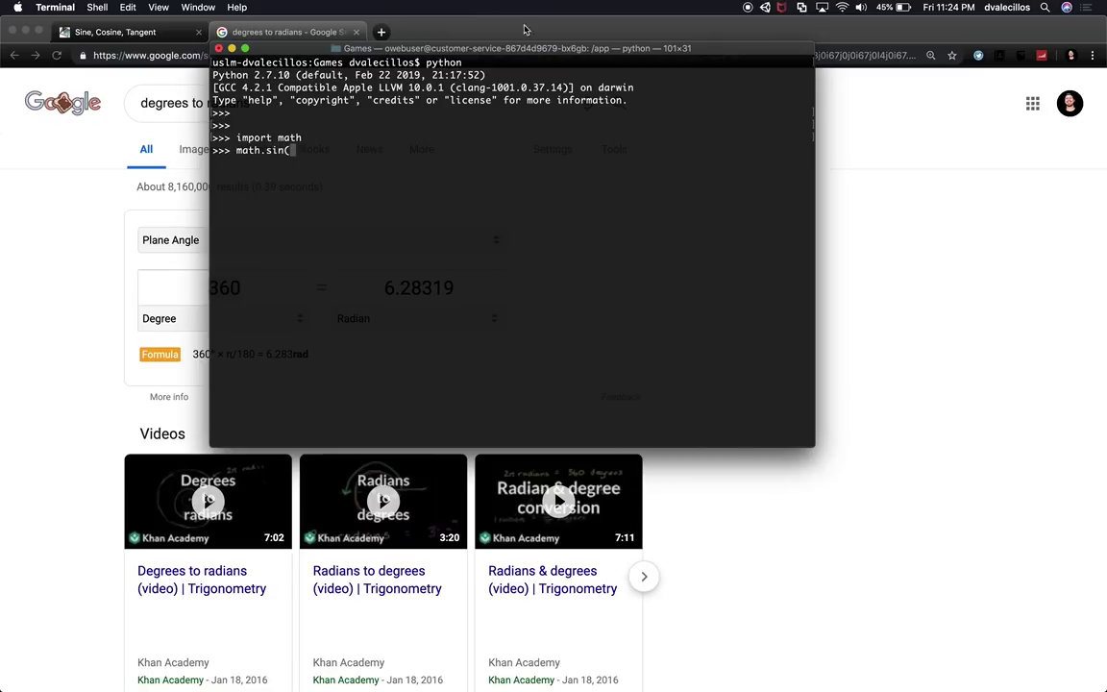
drag(510, 53, 784, 244)
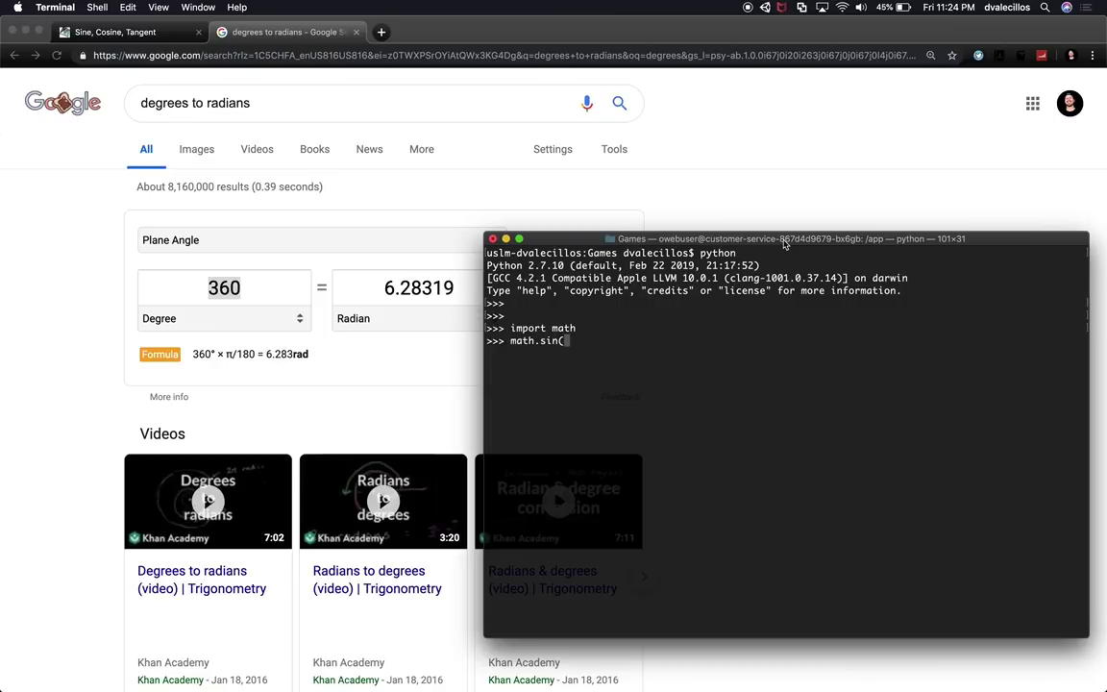
text(360))
key(Return)
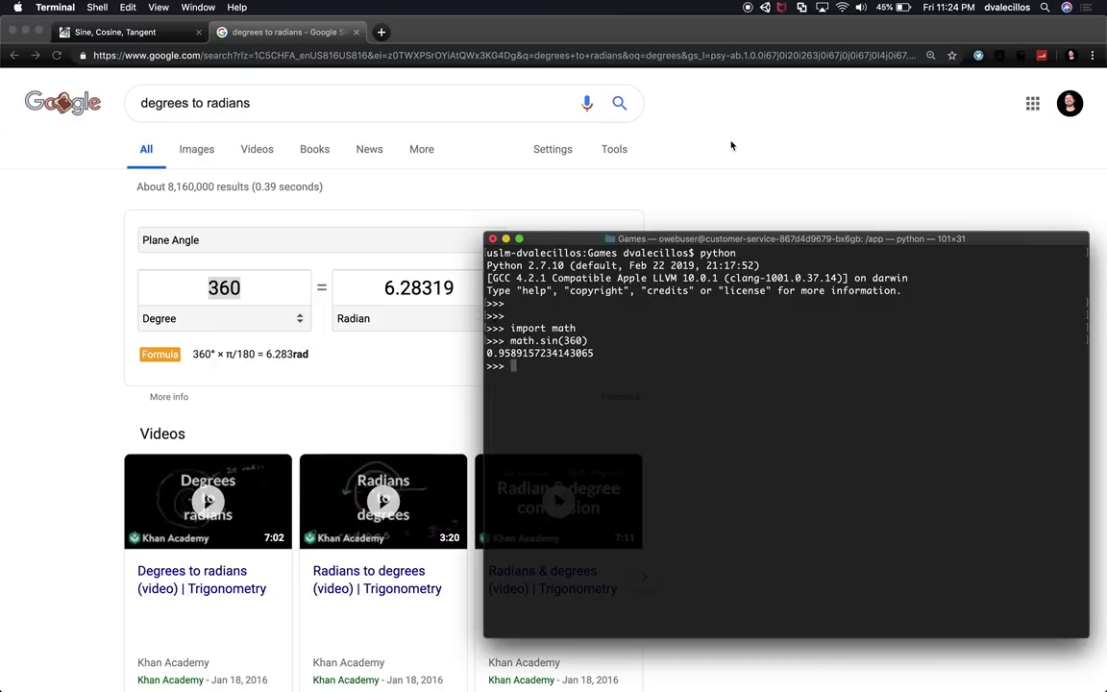
Try to evaluate math.con(360) by editing the previous sine expression
key(super+Tab)
key(super+Tab)
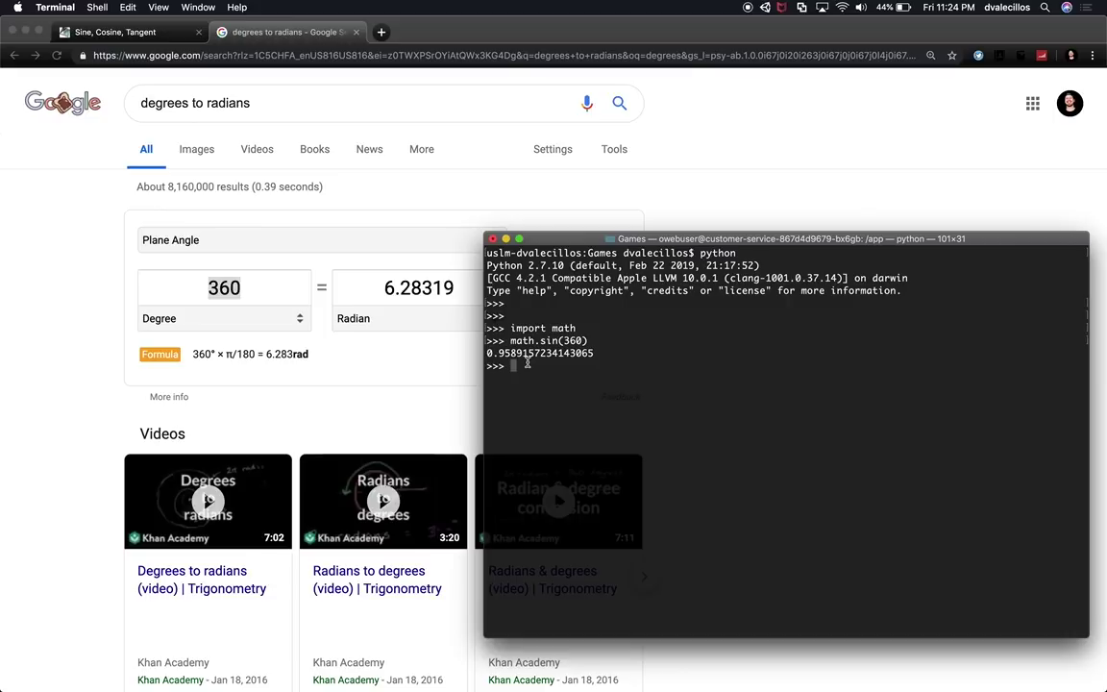
key(Up)
key(Left)
key(Left)
key(Left)
key(Left)
key(Left)
key(Left)
key(BackSpace)
key(BackSpace)
text(co)
key(Return)
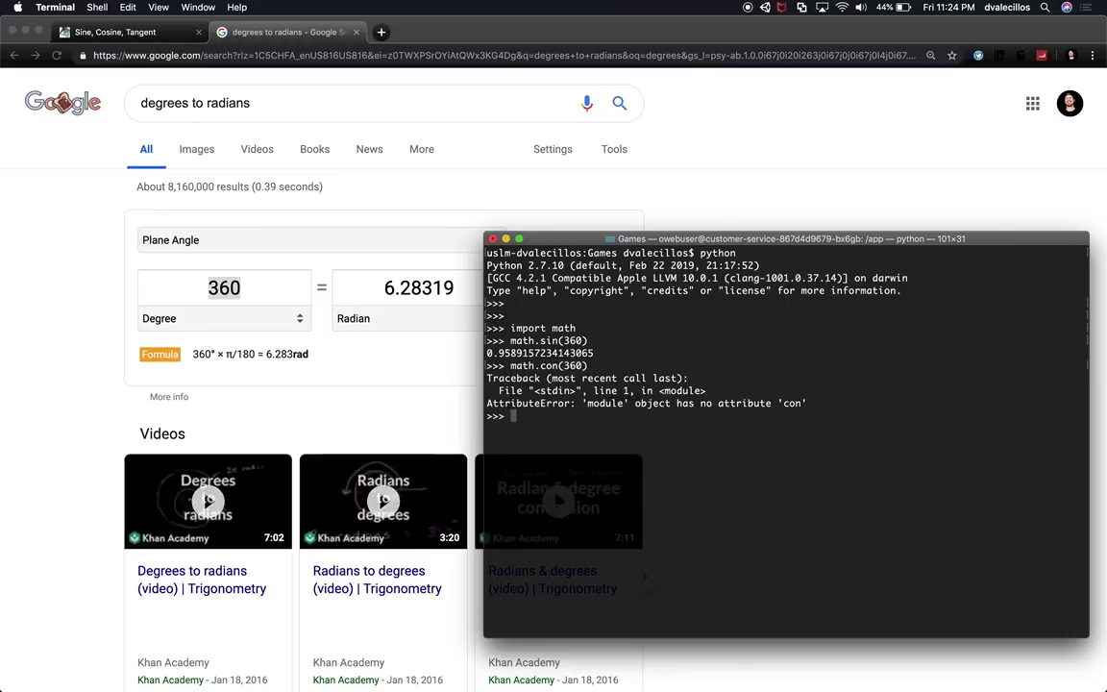
Correct the function name in the last expression and evaluate math.cos(360)
key(Up)
key(Left)
key(Left)
key(Left)
key(Left)
key(Left)
key(BackSpace)
text(s)
key(Return)
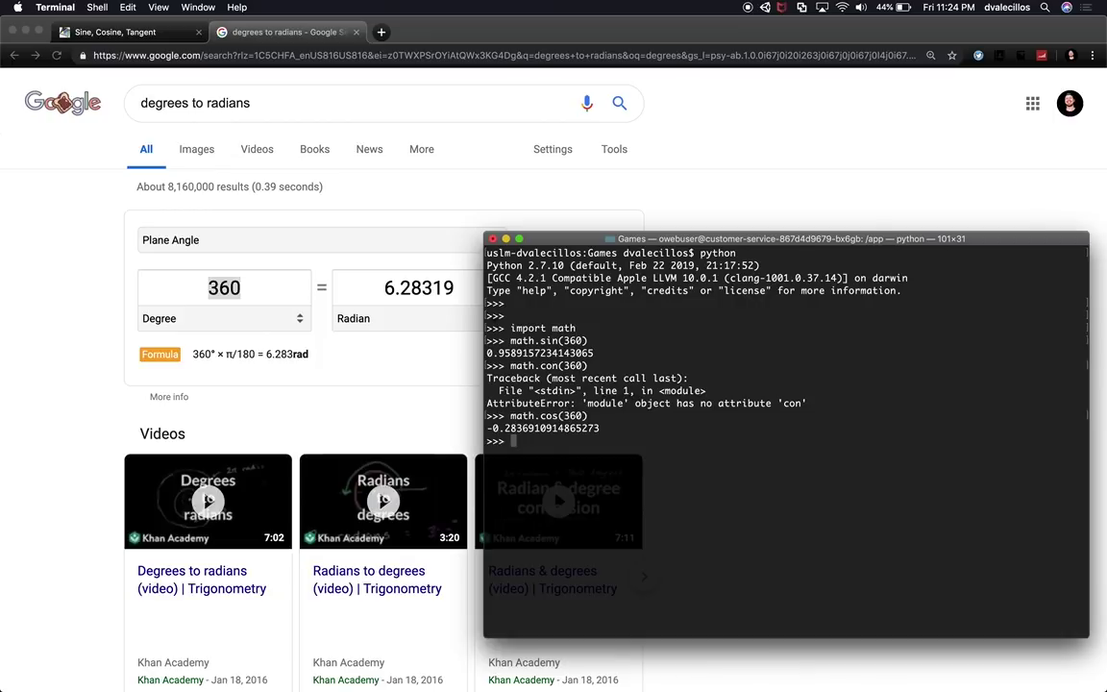
Evaluate the pi constant in Python with math.pi
text(math.PI)
key(Return)
key(Up)
key(BackSpace)
key(BackSpace)
text(pi)
key(Return)
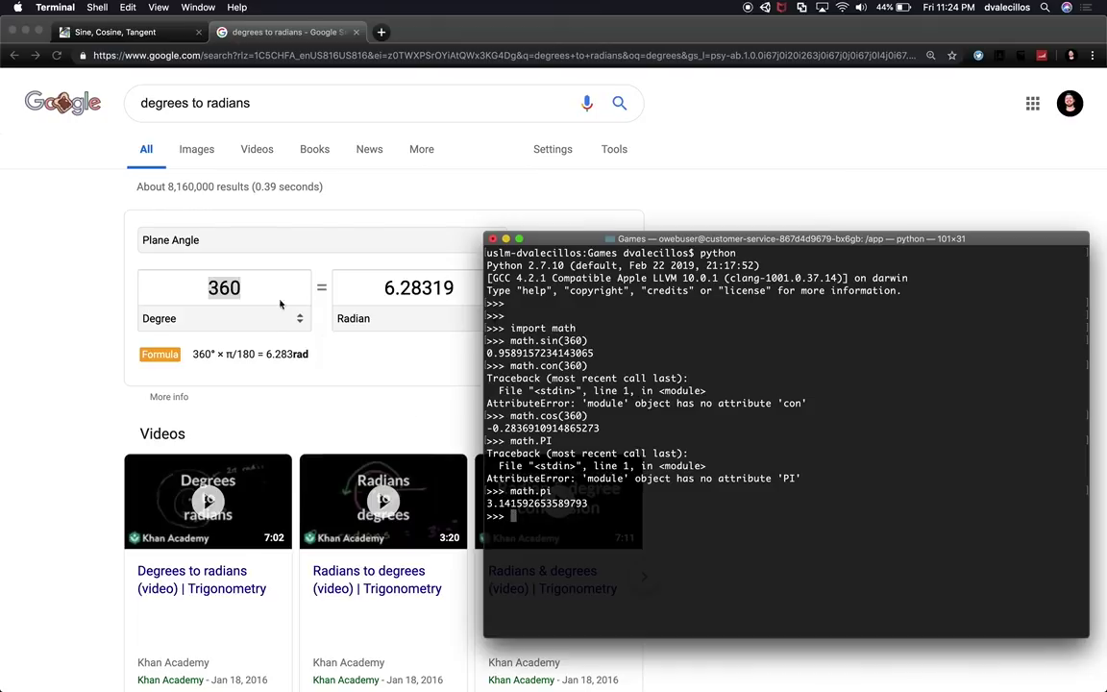
Convert 180 degrees to radians in the Chrome converter, and evaluate math.pi * 2 in the Terminal's Python session
click(258, 281)
text(180)
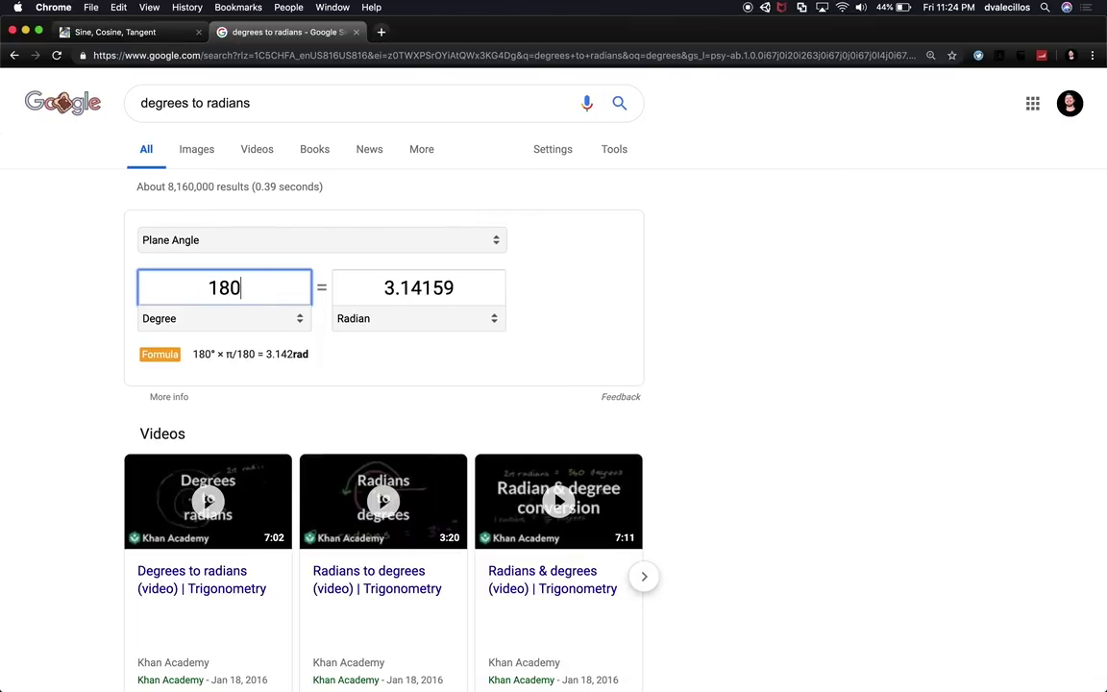
key(super+Tab)
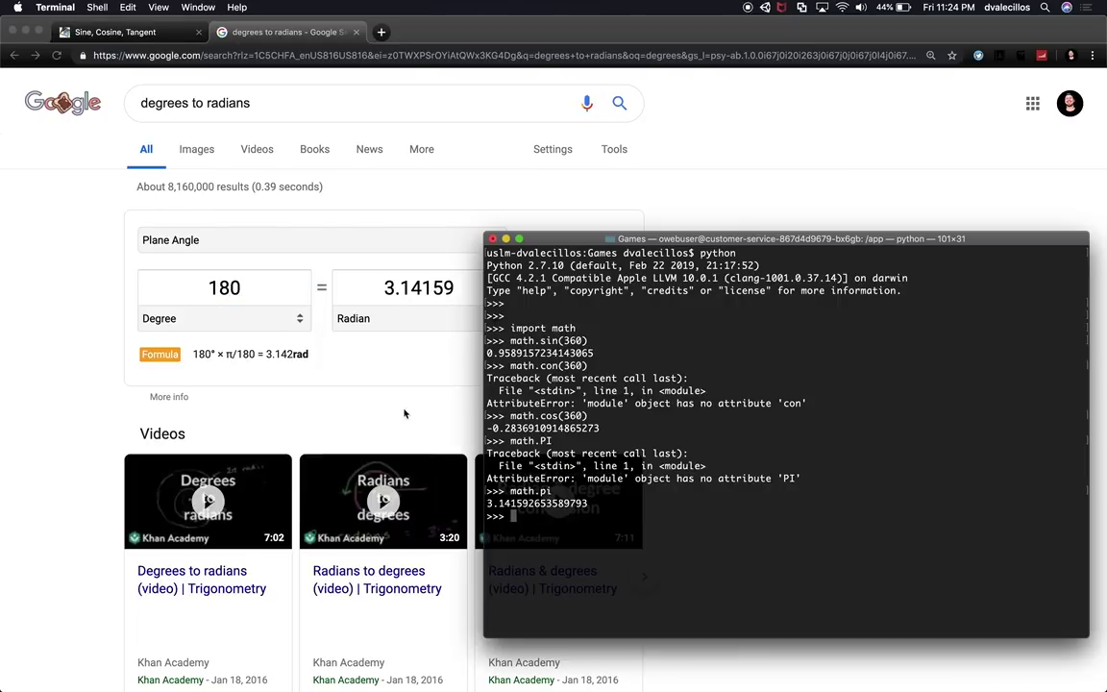
drag(488, 504, 520, 503)
text(math.pi * 2)
key(Return)
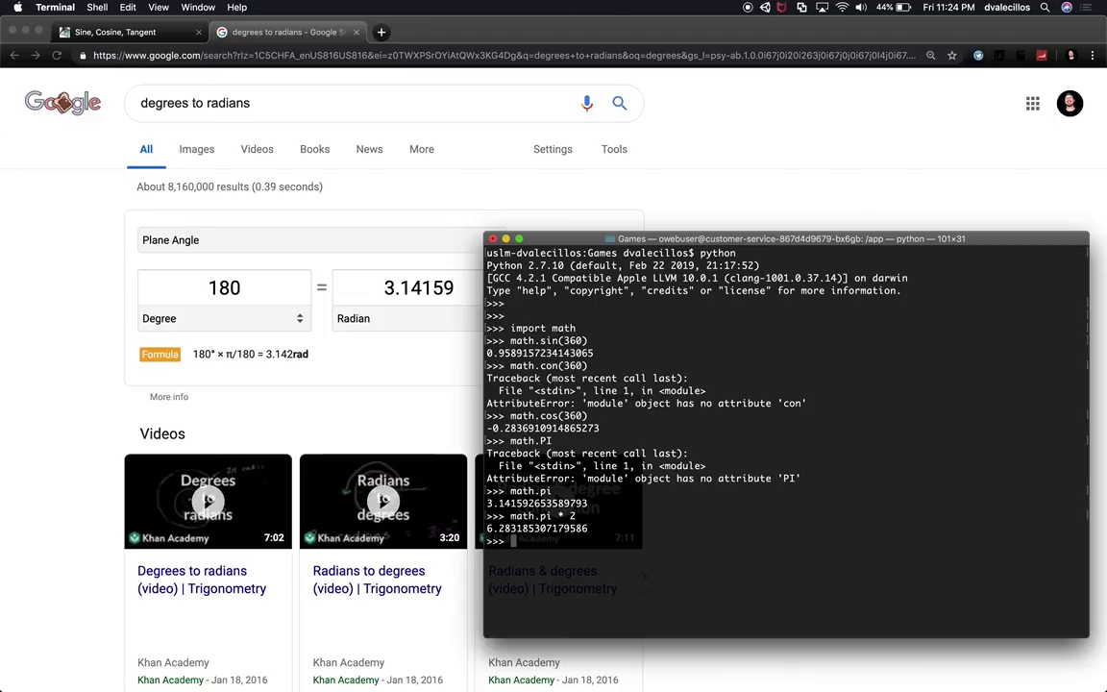
Switch to Chrome and convert 360 degrees to radians in the plane angle converter
click(268, 290)
drag(268, 290, 163, 289)
text(360)
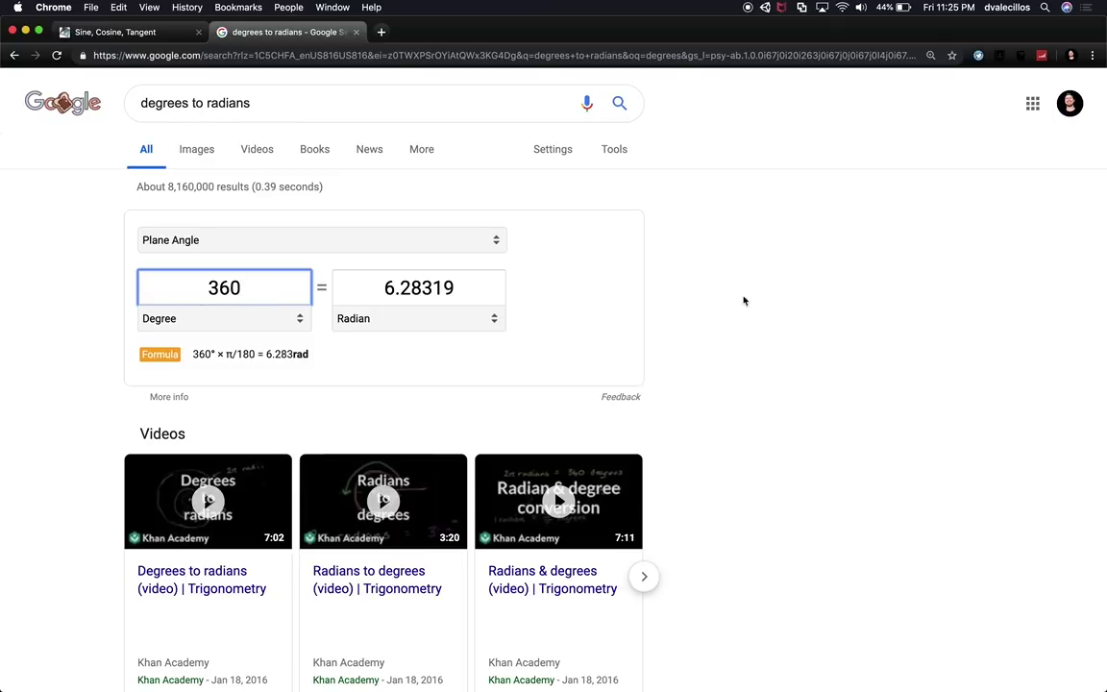
Switch to Unity and add a 3D sphere to SampleScene
key(super+Tab)
key(super+Tab)
key(super+Tab)
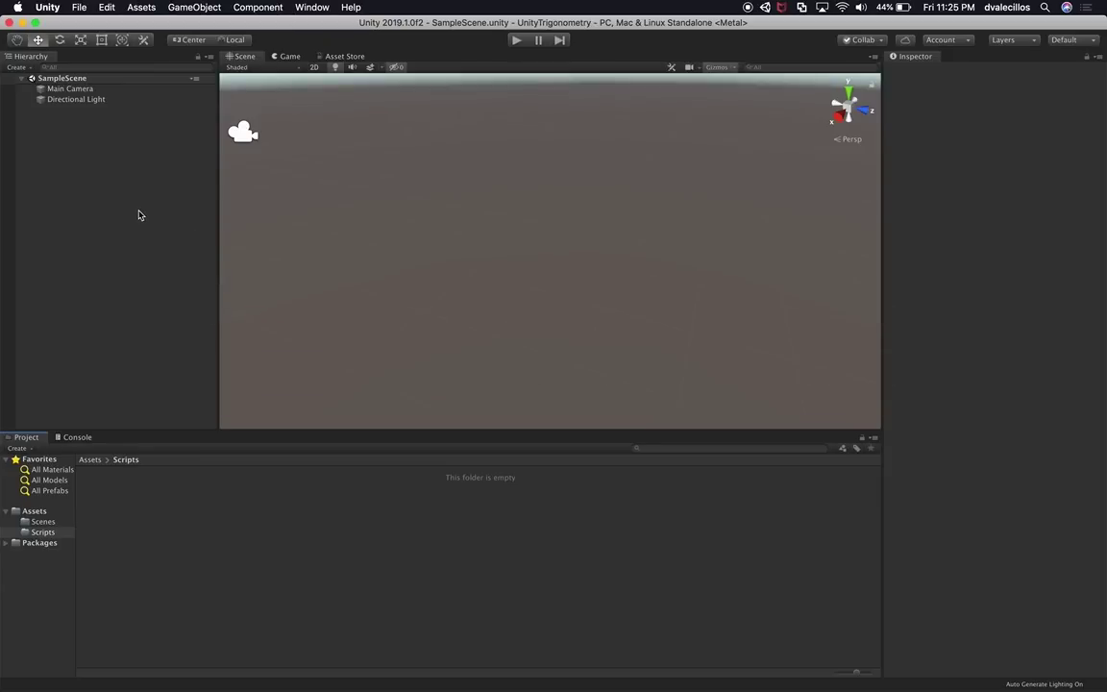
right_click(122, 191)
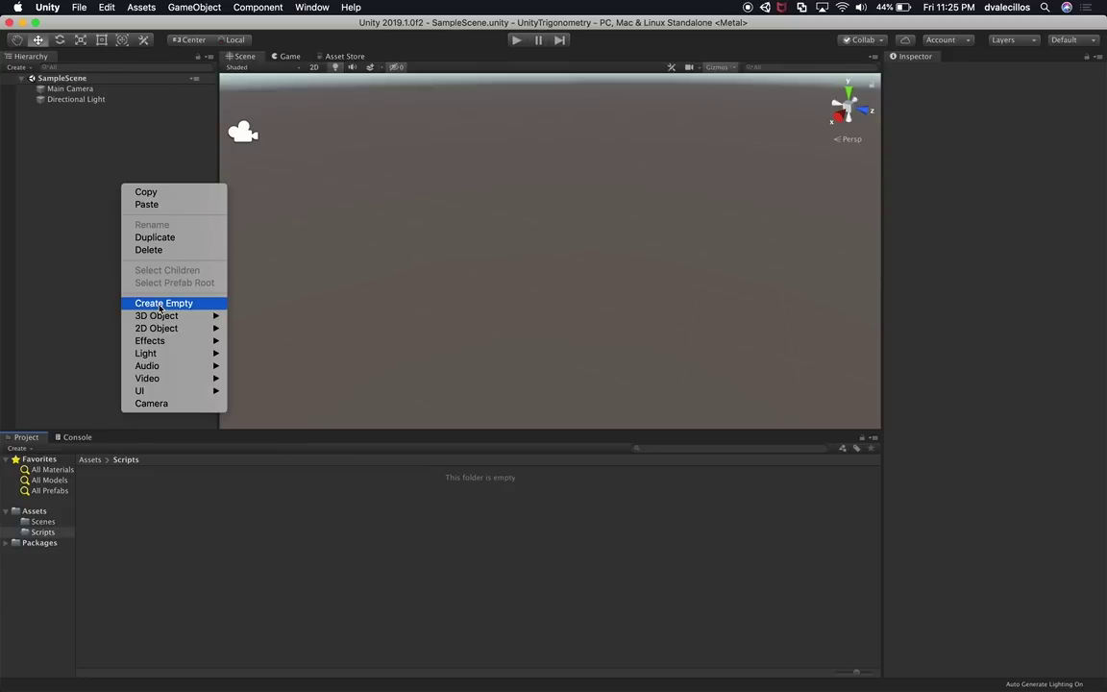
mouse_move(158, 316)
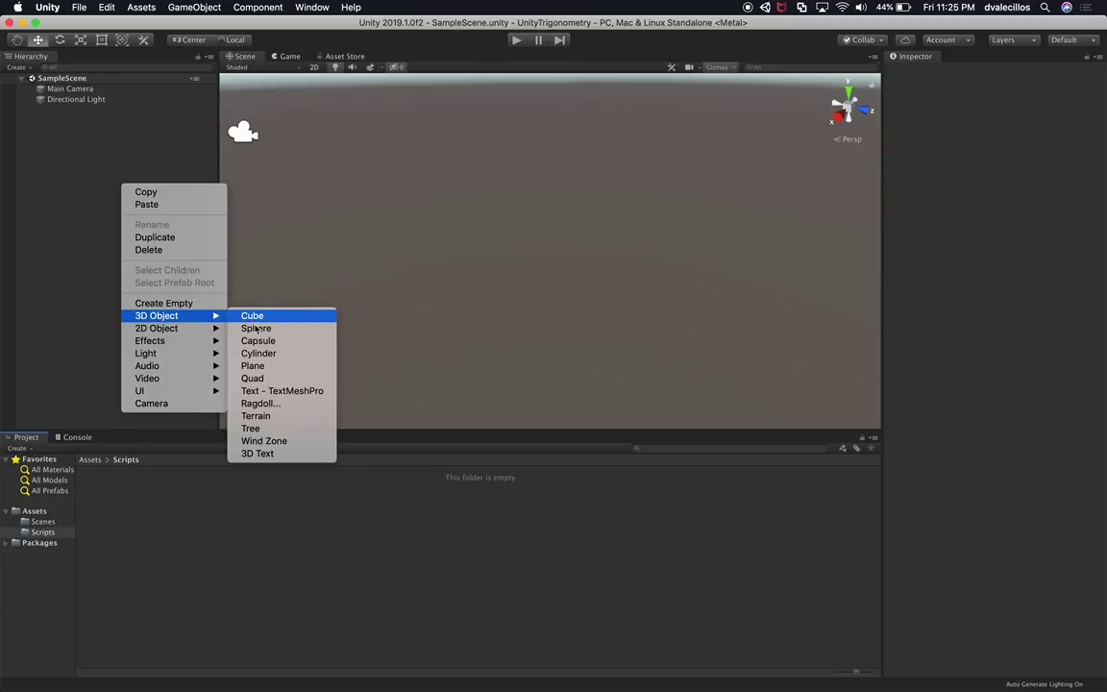
click(255, 329)
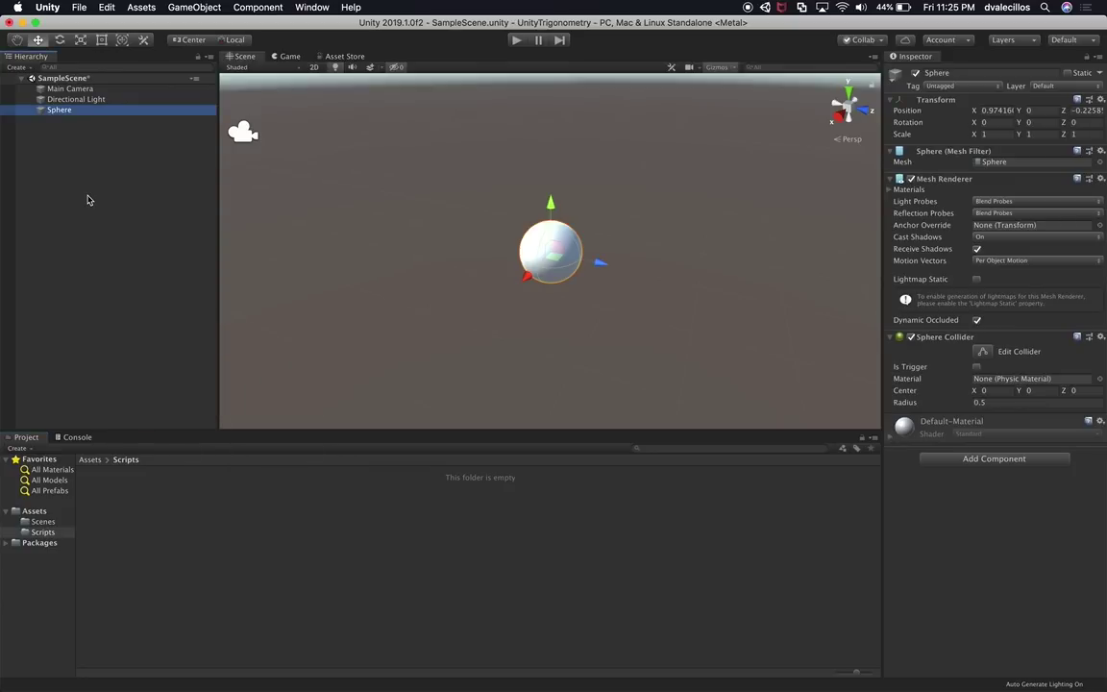
Create a C# script named Trigonometry in the Scripts folder
click(98, 134)
click(96, 108)
right_click(246, 536)
mouse_move(327, 390)
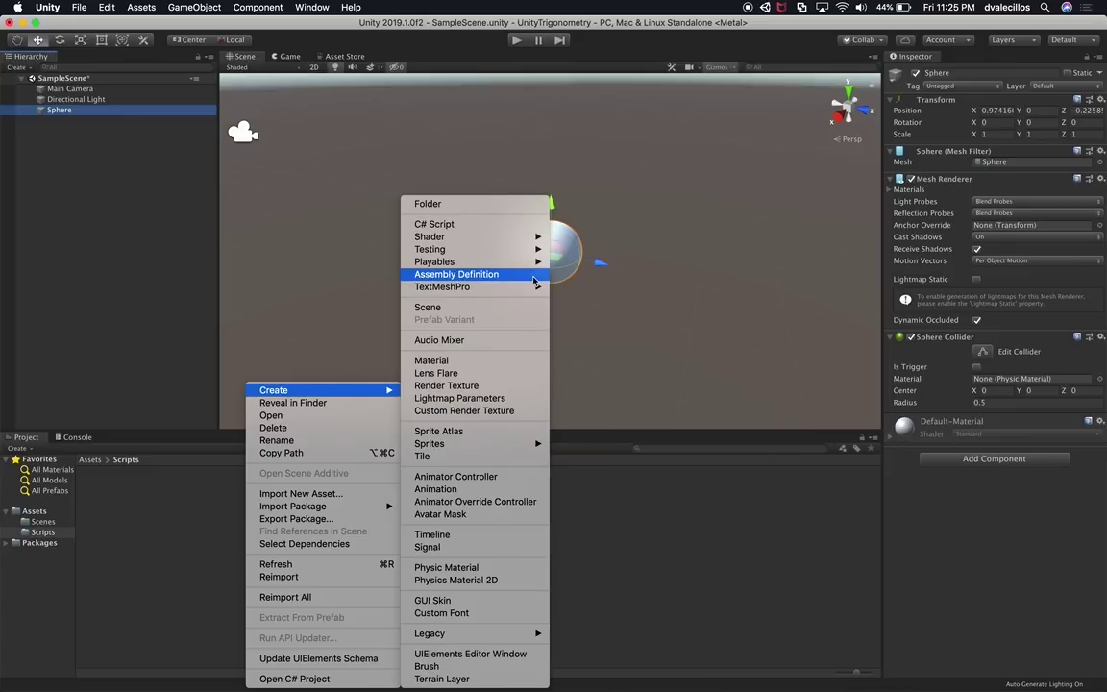
click(485, 223)
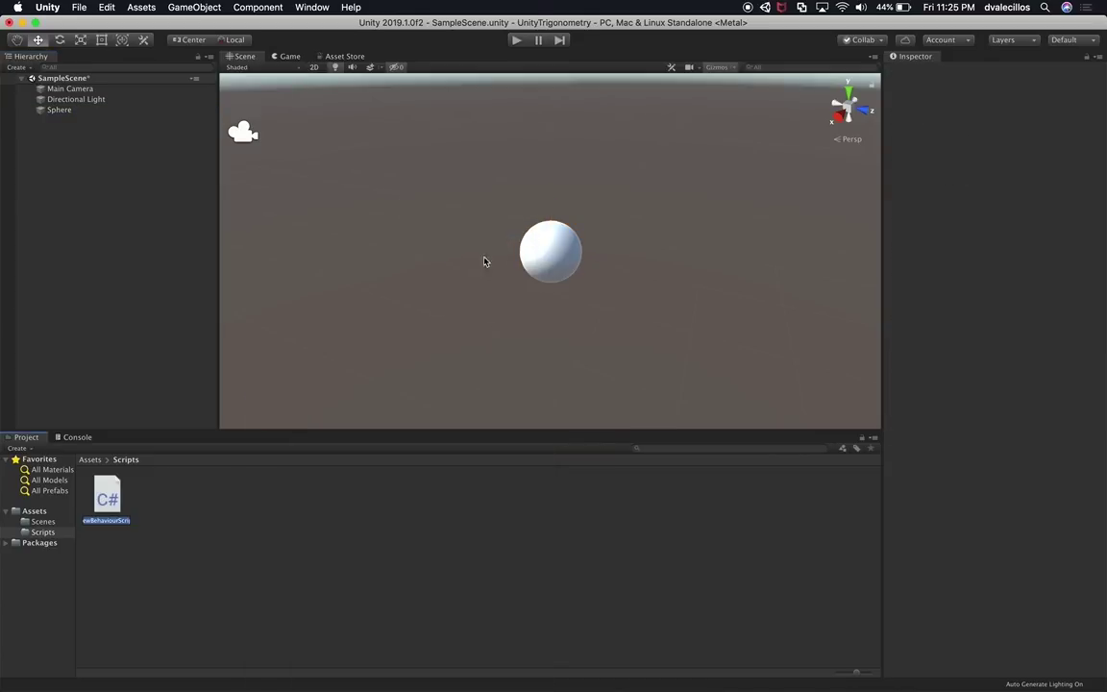
text(Trigonometry)
key(Return)
Attach the Trigonometry script to the Sphere object
click(109, 222)
click(78, 110)
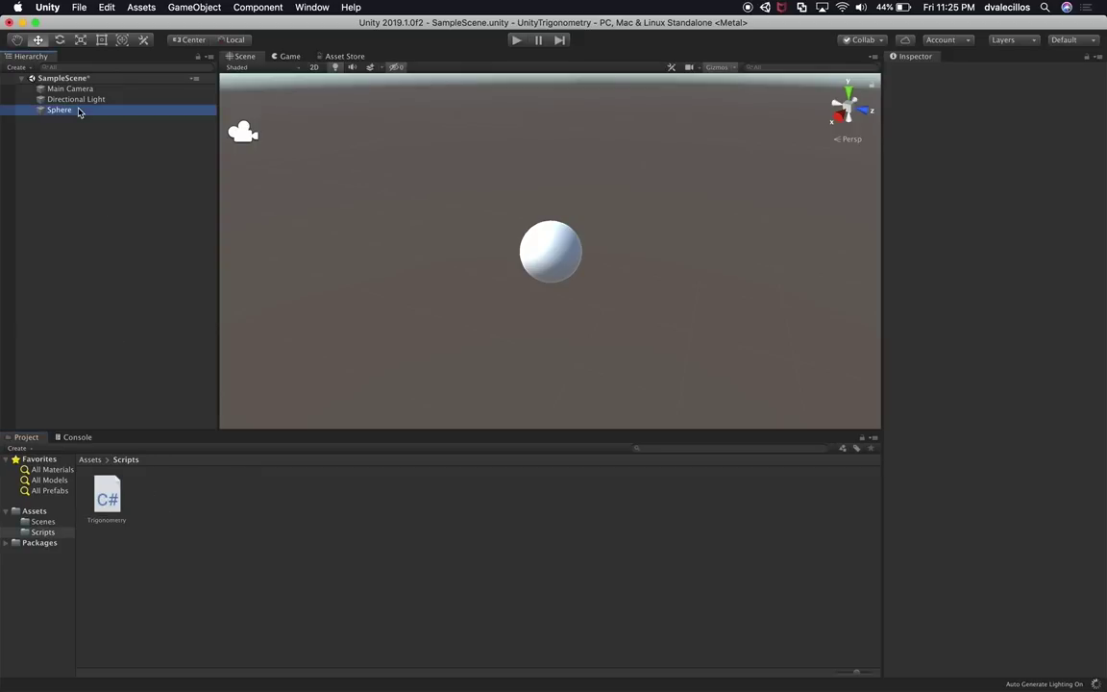
drag(106, 494, 69, 113)
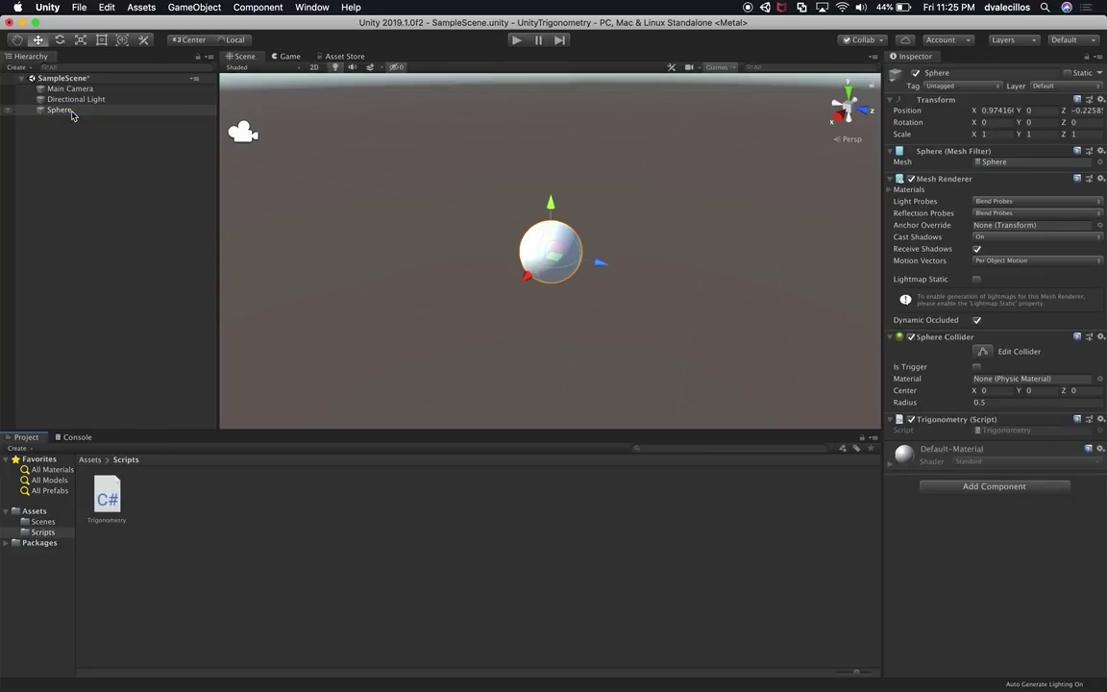
Open the Sphere's Trigonometry script in Visual Studio Code with the window maximized, and delete the Start method with its comment
double_click(1020, 435)
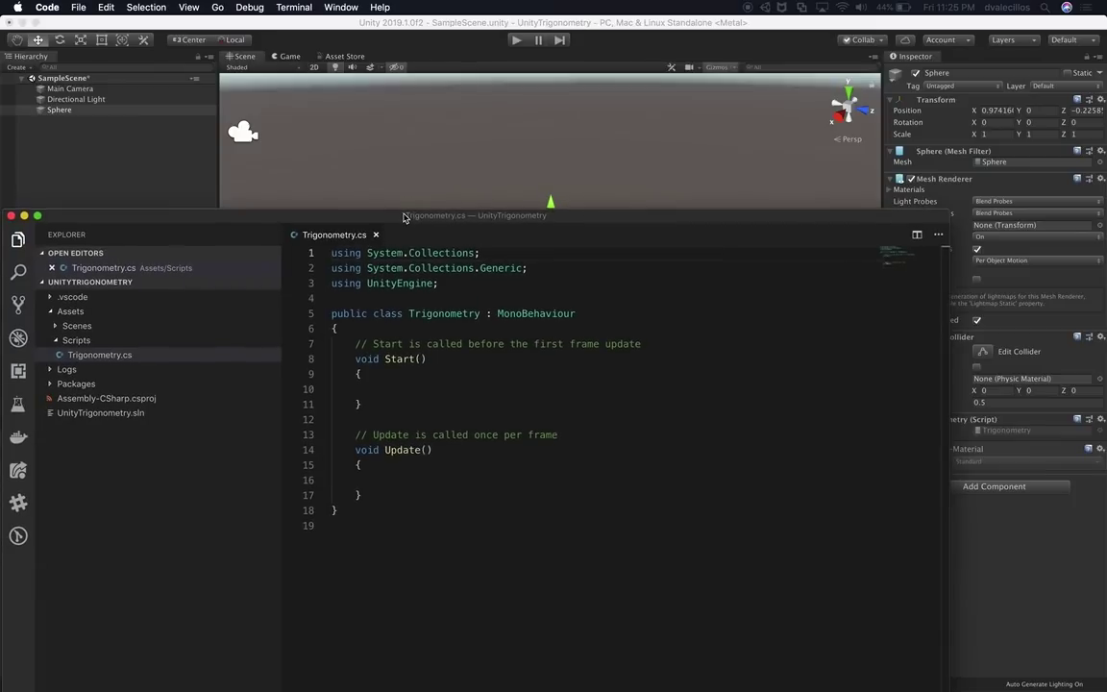
double_click(406, 215)
click(369, 212)
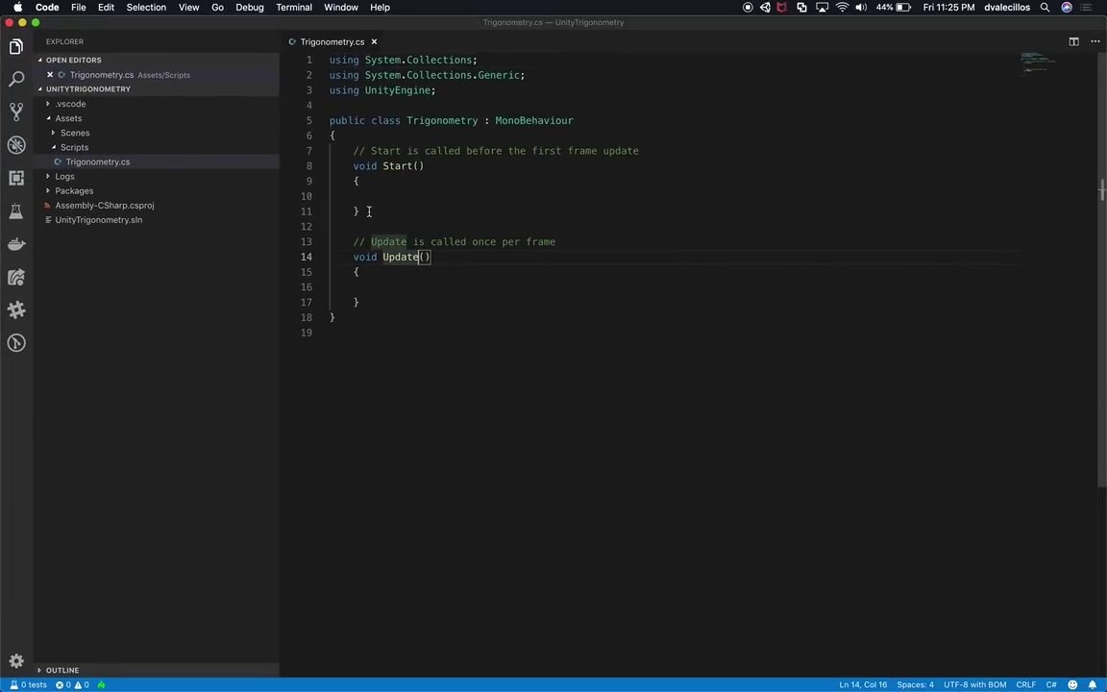
drag(371, 214, 354, 151)
key(BackSpace)
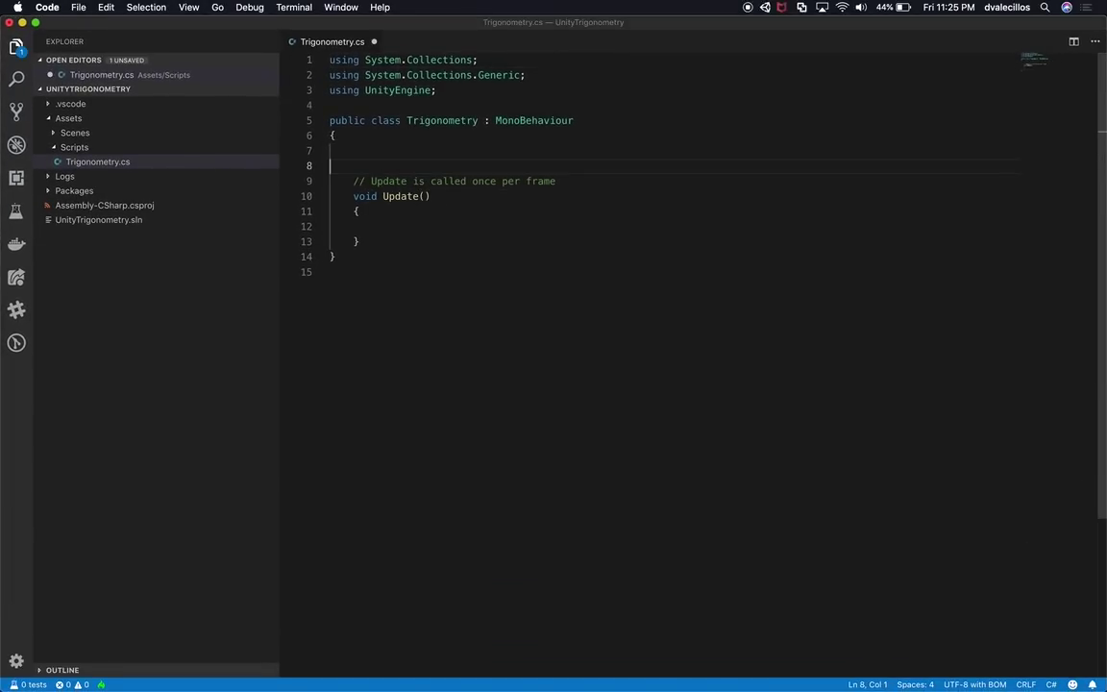
key(Delete)
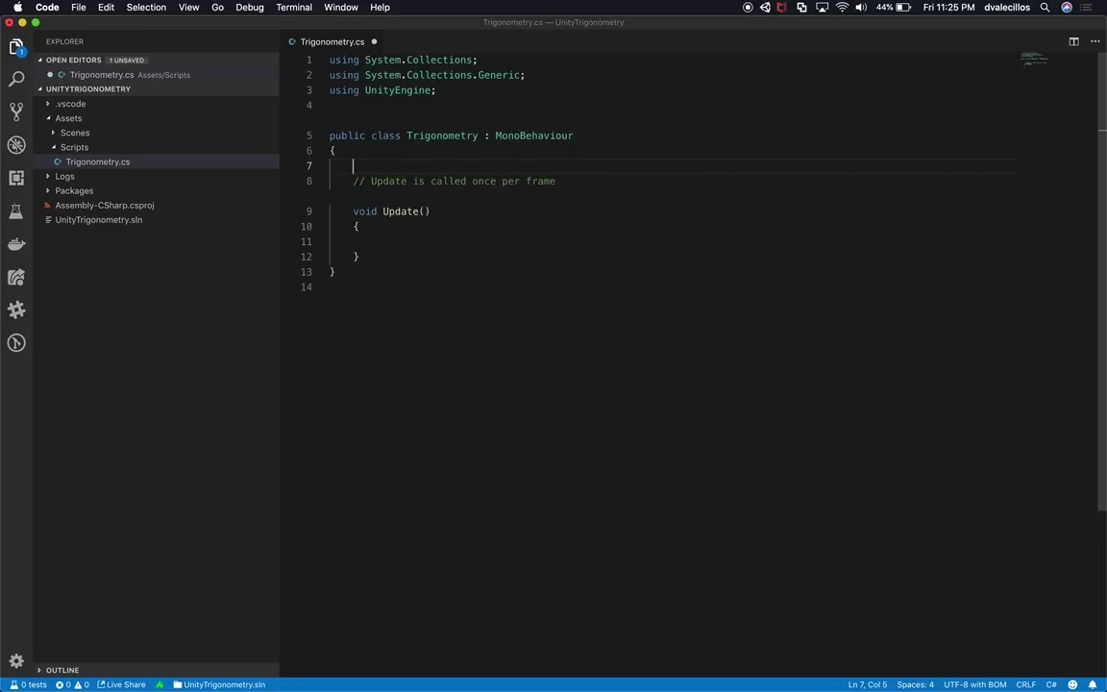
Declare a private float field named frequency with the value 1.0f in the Trigonometry class and save the script
key(Return)
key(Up)
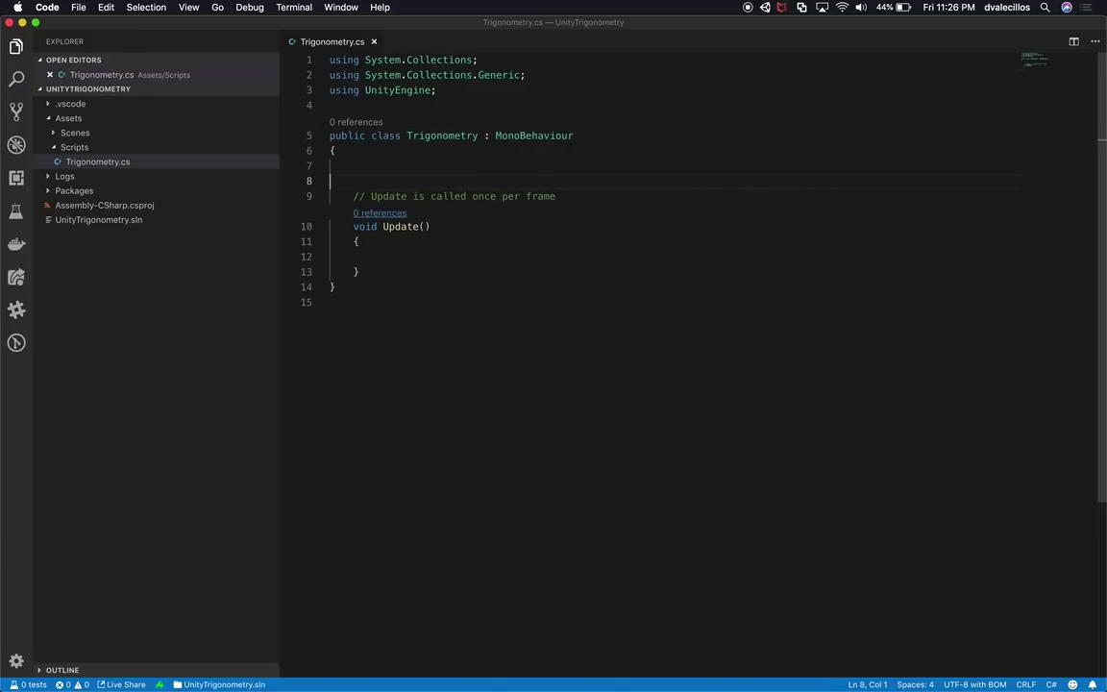
key(Tab)
text(private)
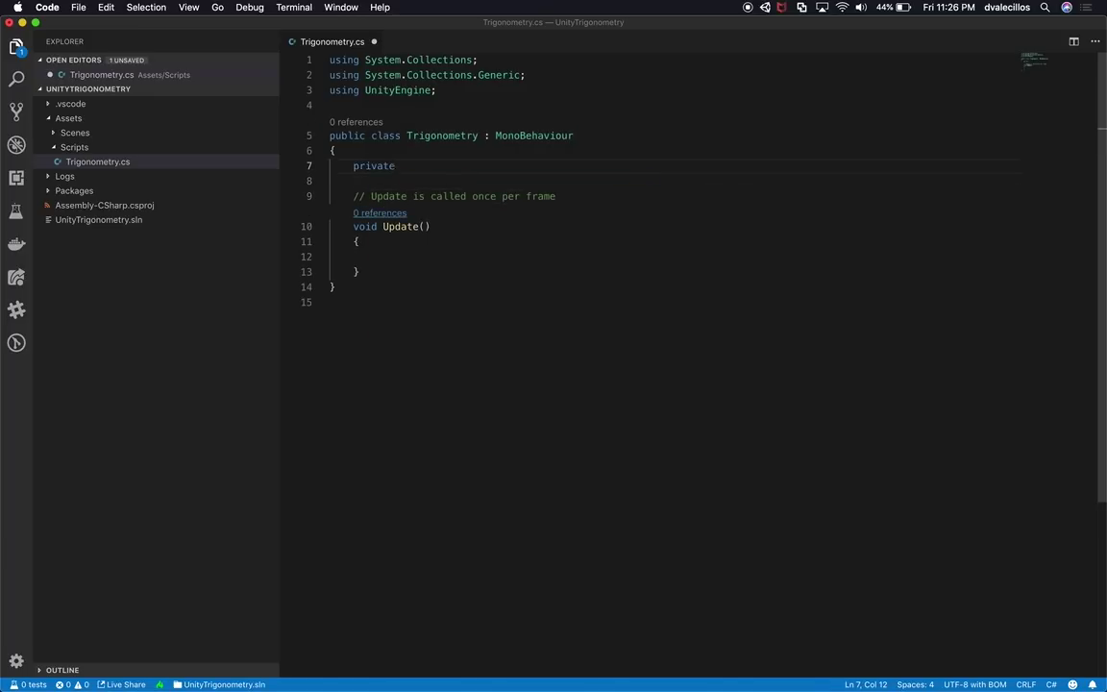
text( float )
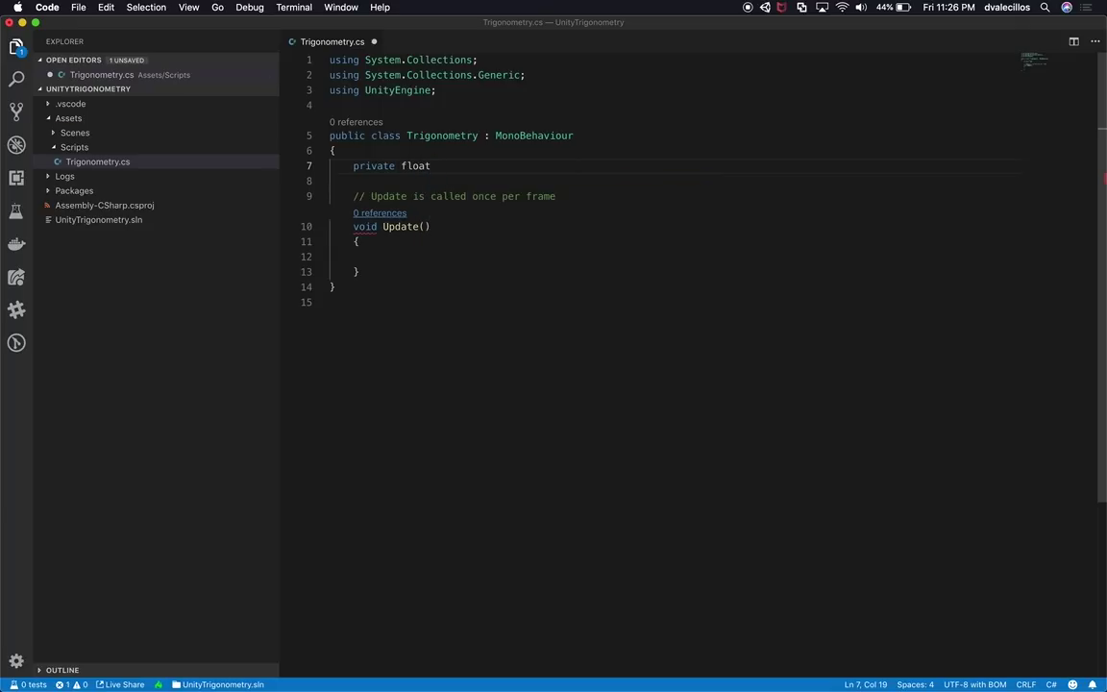
text(freq)
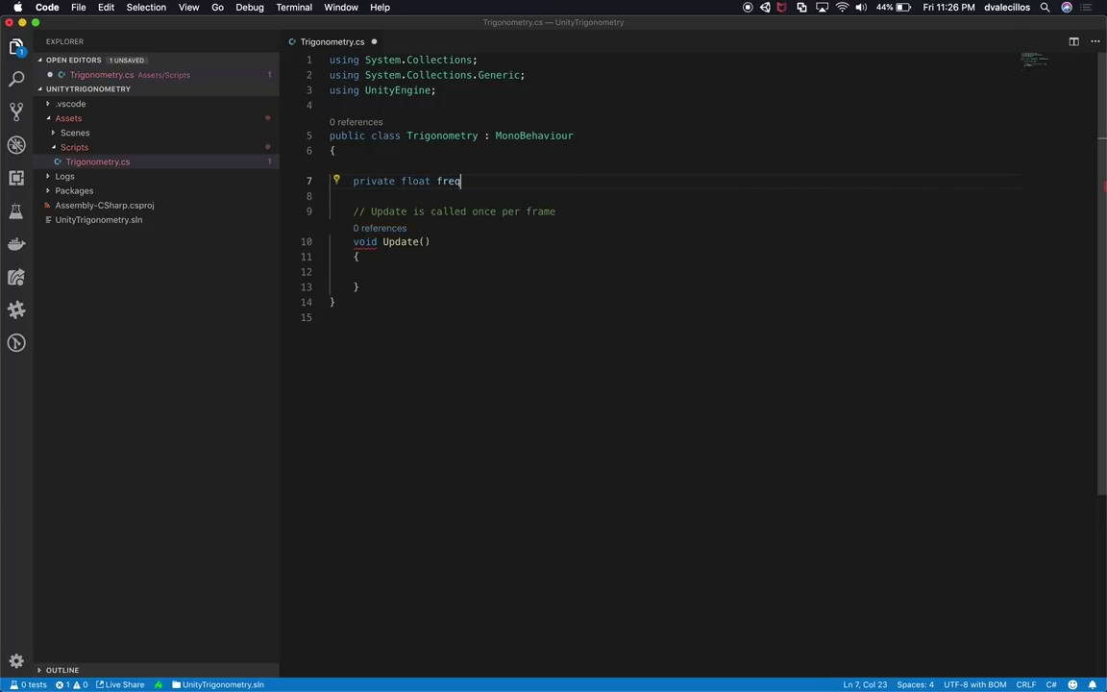
text(uency )
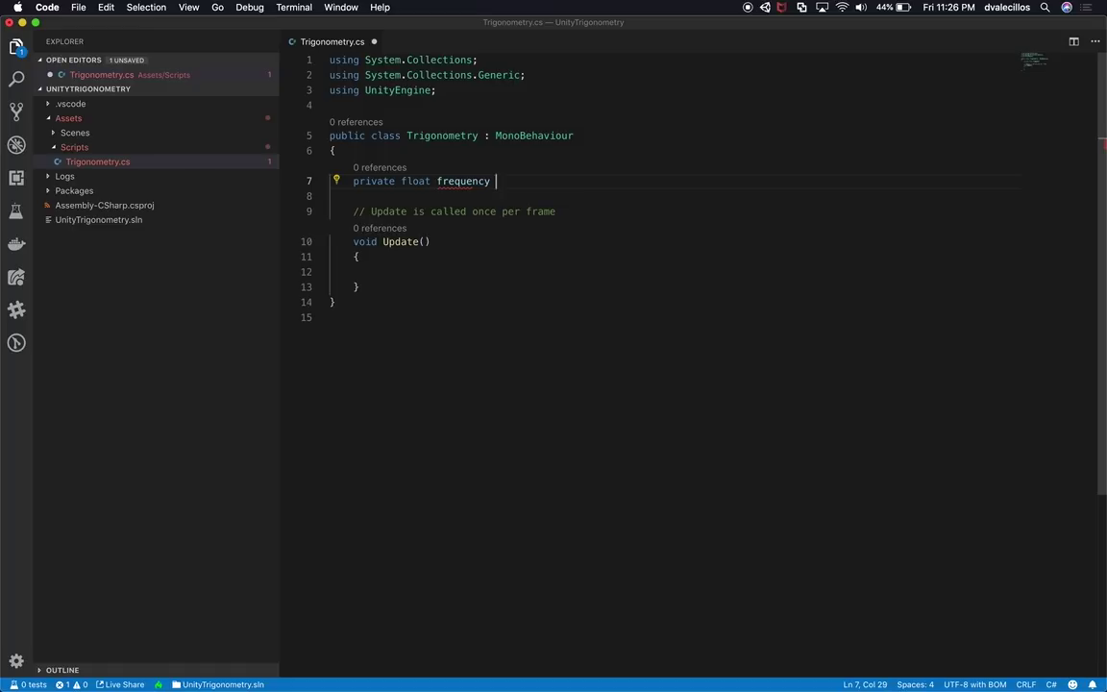
text(= 1.0f;)
key(super+s)
Add a [SerializeField] attribute on its own line above the frequency field and save the script
click(334, 150)
key(Return)
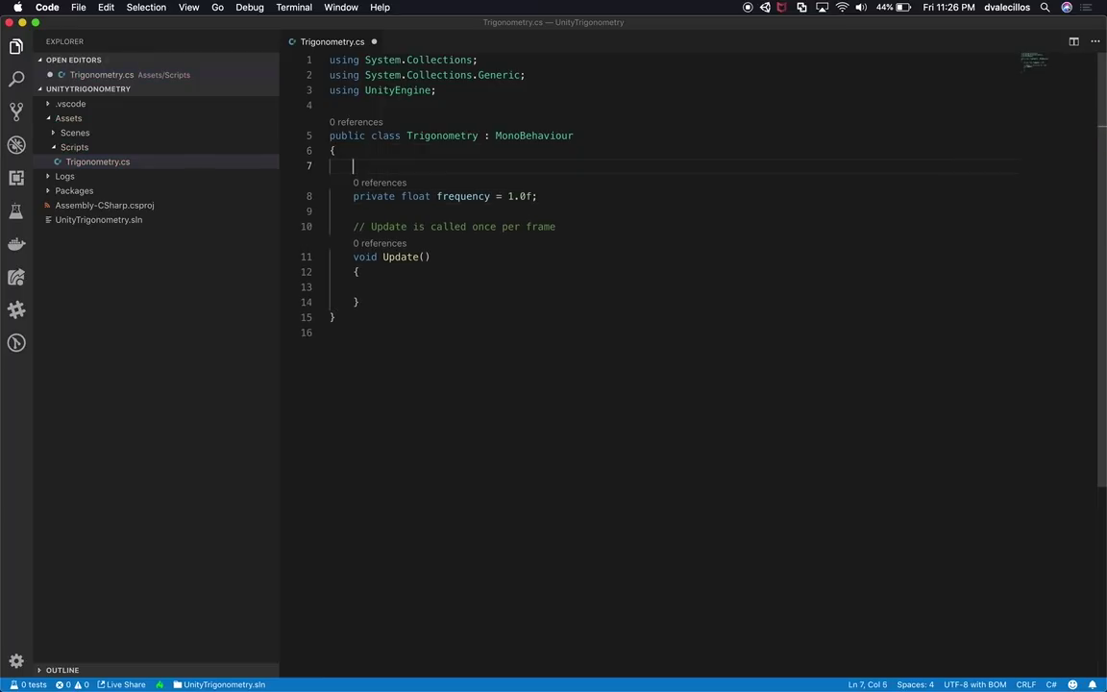
text([SerializeField)
key(super+s)
click(330, 212)
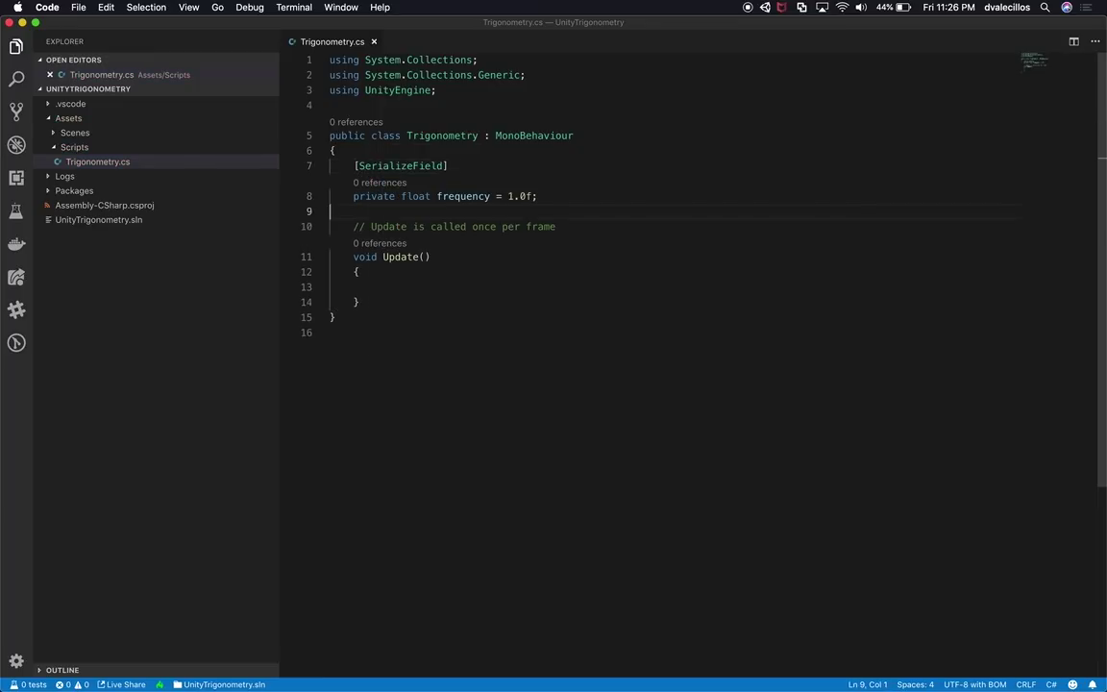
Delete the comment line above the Update method
click(591, 228)
key(shift+Home)
key(BackSpace)
key(BackSpace)
key(BackSpace)
Write the comment "// PI 3.14" inside the body of the Update method
key(Down)
key(Down)
key(Down)
key(End)
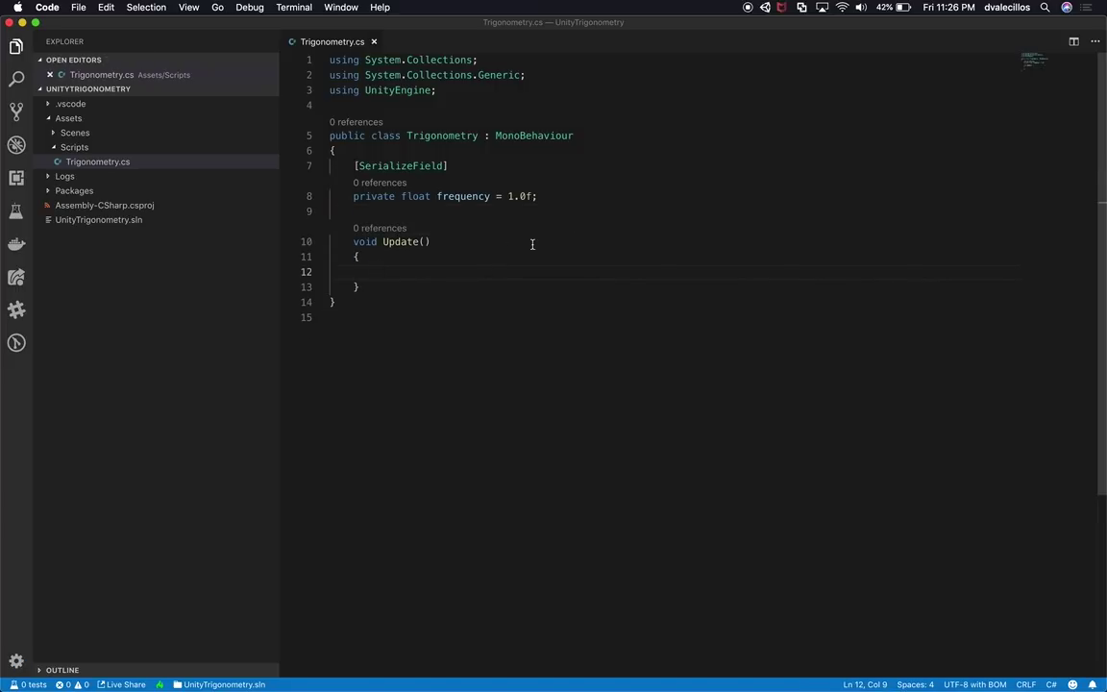
text(//)
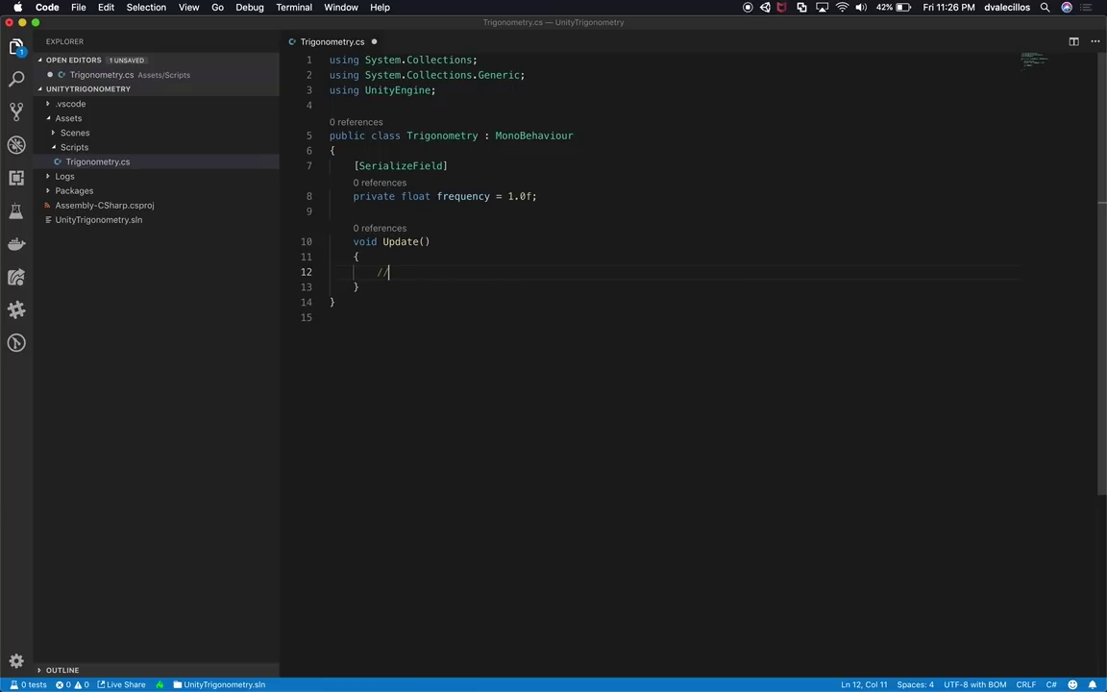
text( PI 3.14)
Copy the math.pi result 3.141592653589793 from the Terminal's Python session, replace 3.14 in the code comment with it, and save the script
key(super+Tab)
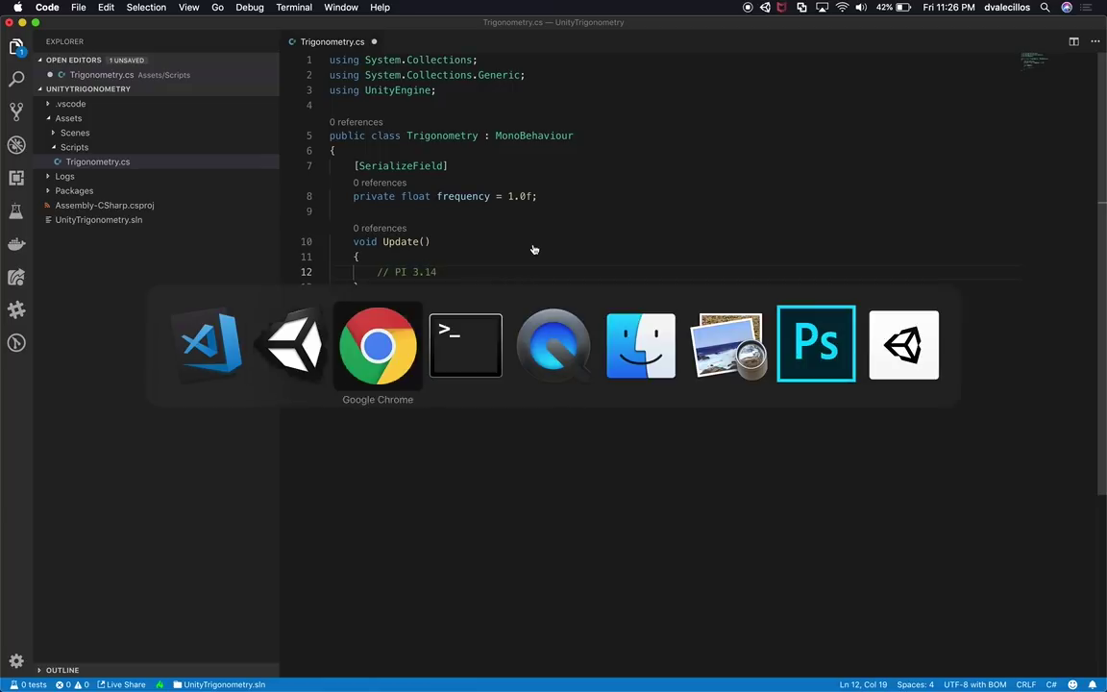
click(244, 291)
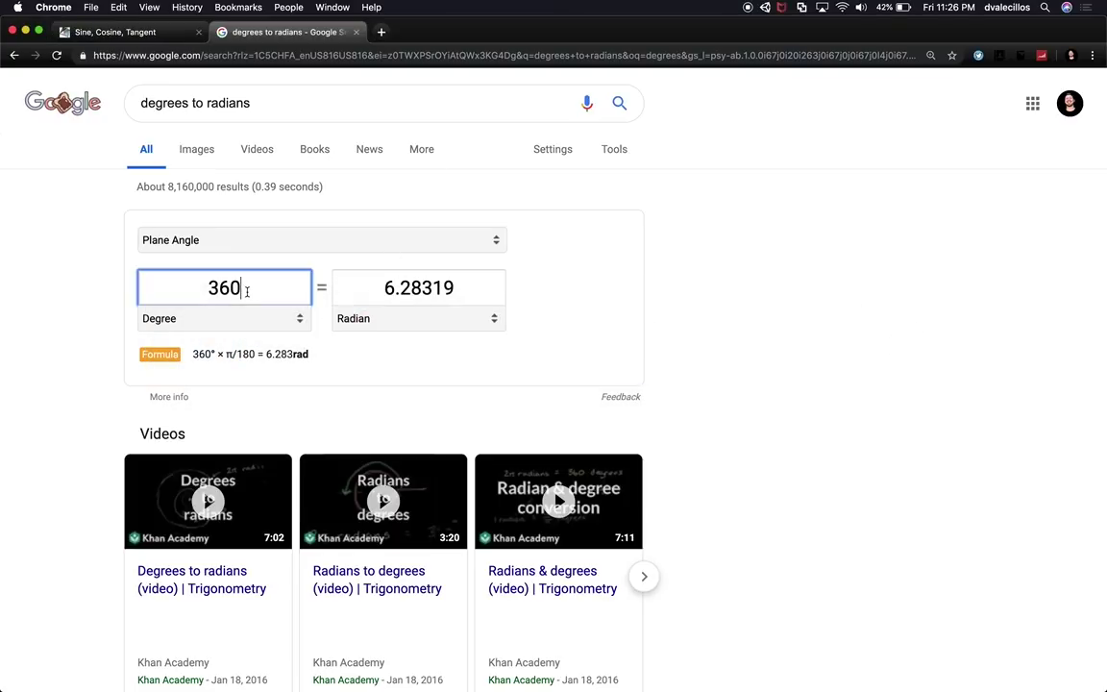
key(super+Tab)
key(super+Tab)
key(super+Tab)
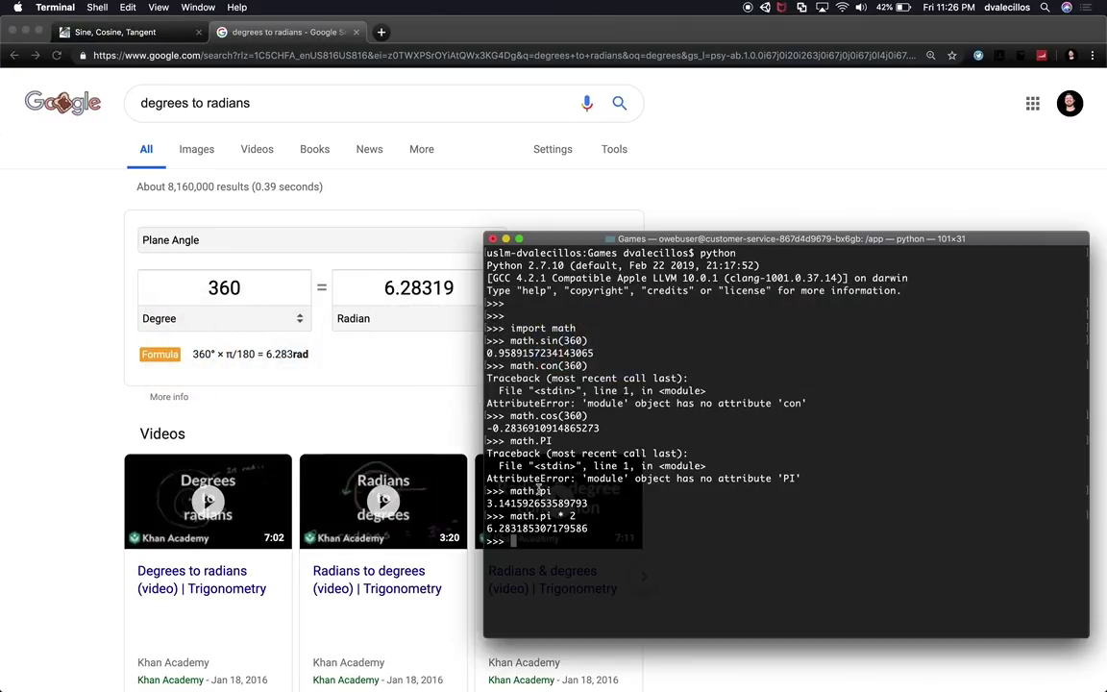
double_click(557, 503)
key(super+c)
key(super+Tab)
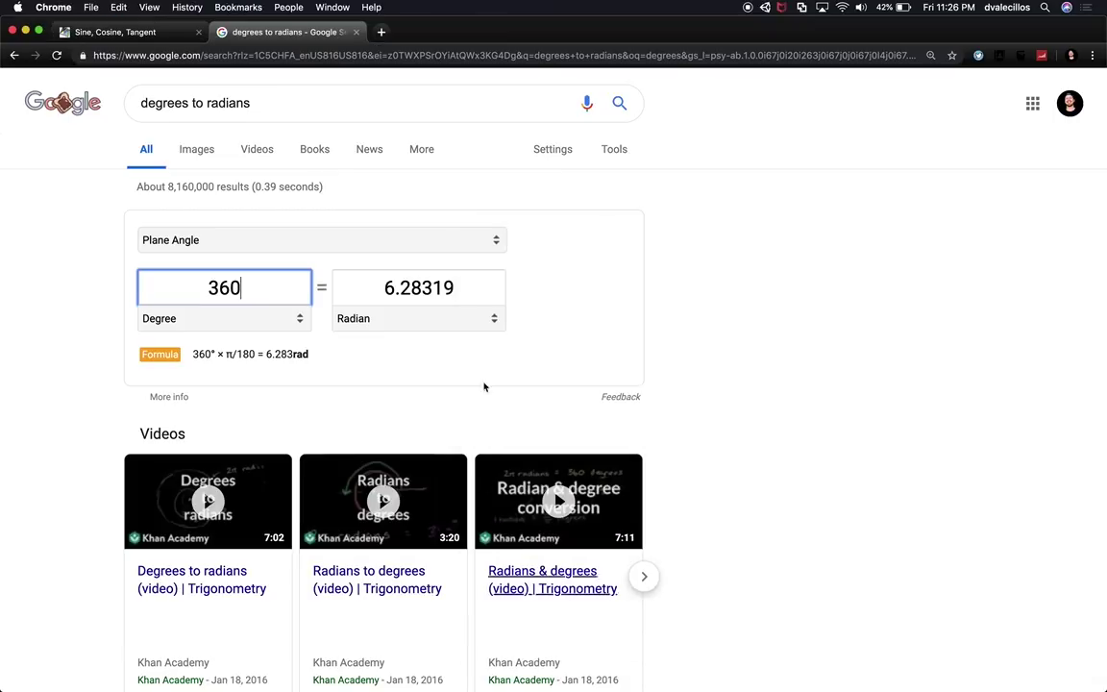
key(super+Tab)
double_click(433, 273)
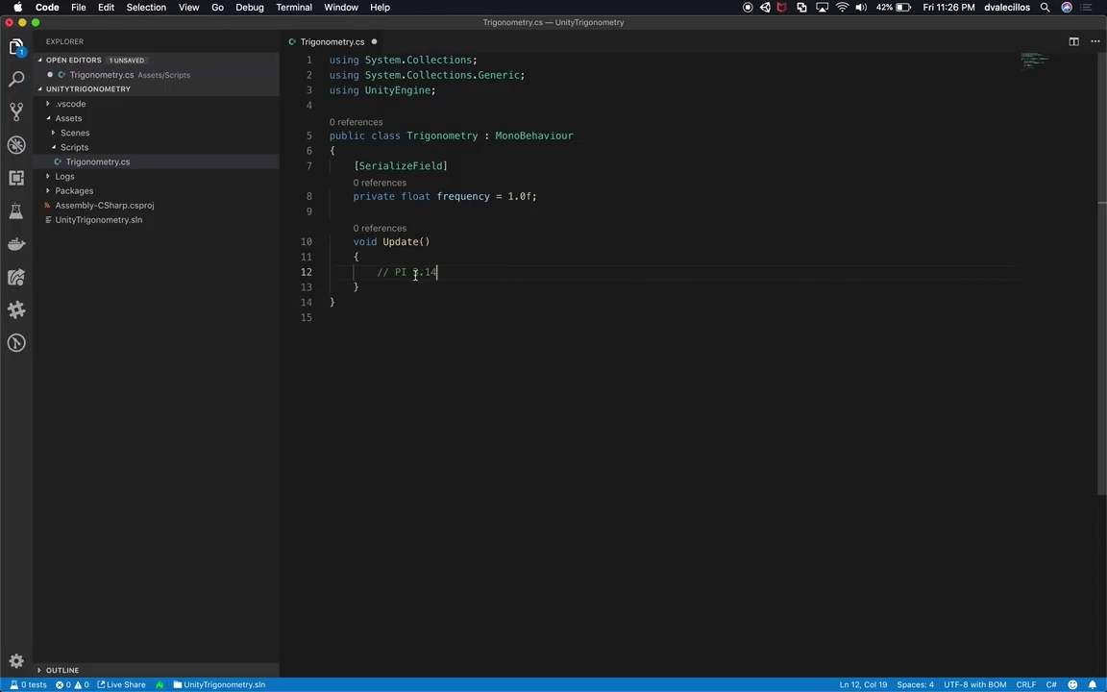
key(super+v)
key(super+s)
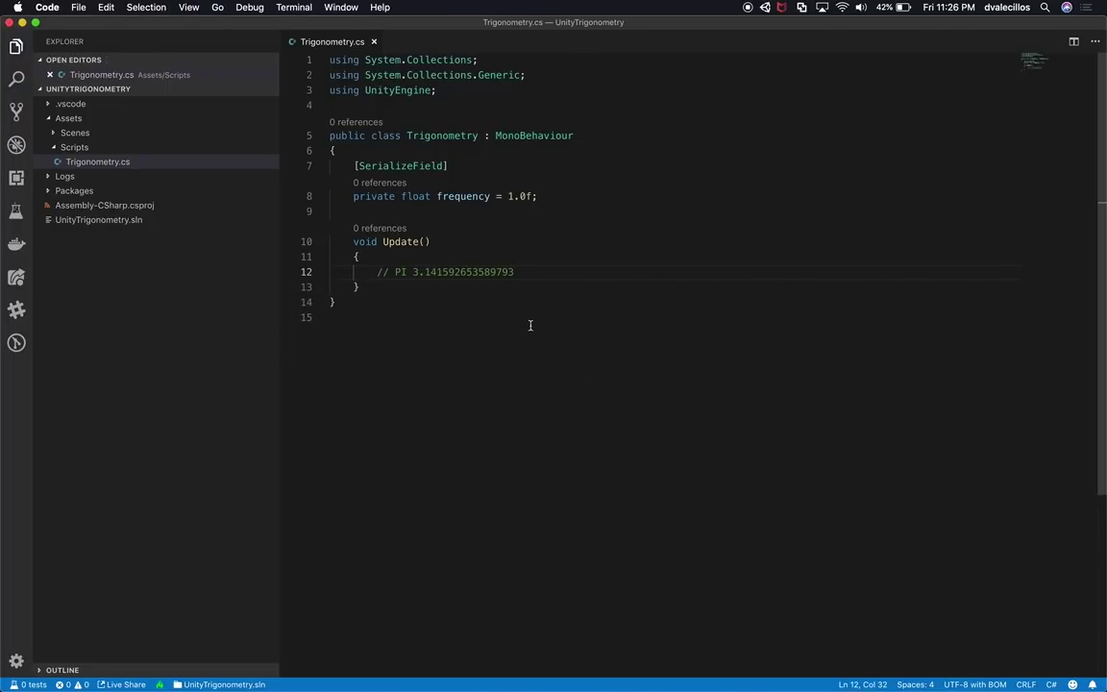
key(Return)
text(/)
key(shift+Left)
key(super+shift+Left)
key(BackSpace)
key(BackSpace)
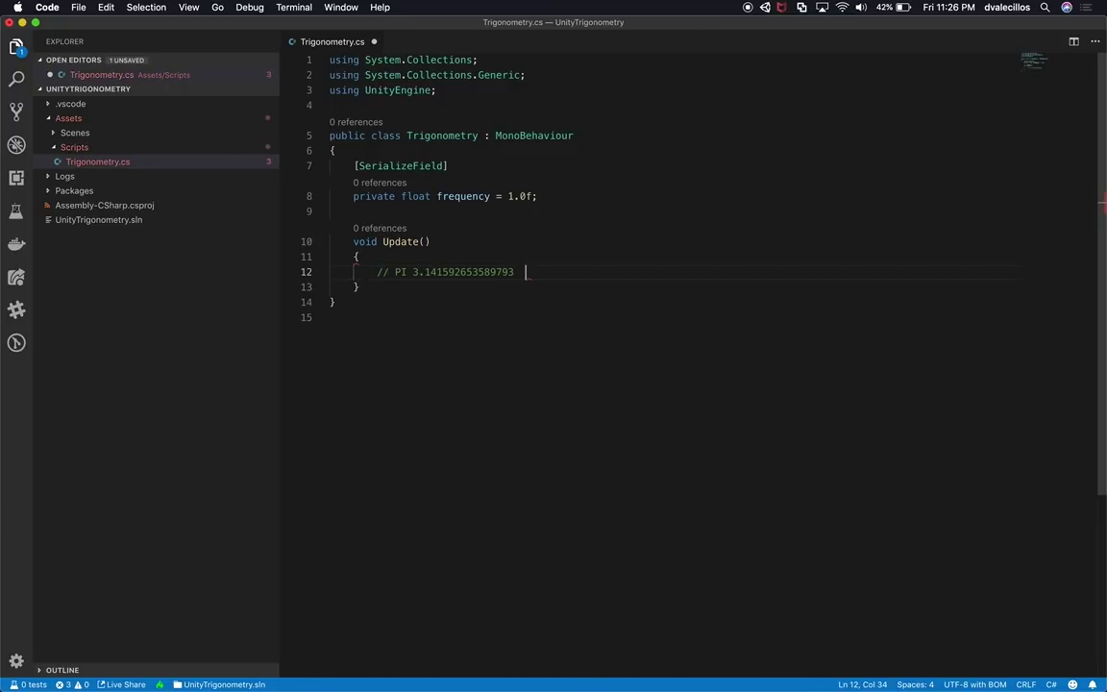
Append "-> half of a circle" to the PI comment in Update
text(half of a circle)
click(519, 272)
text(->)
Duplicate the half-circle comment onto a new line directly below it
key(End)
key(shift+Home)
key(super+c)
key(End)
key(Return)
key(super+v)
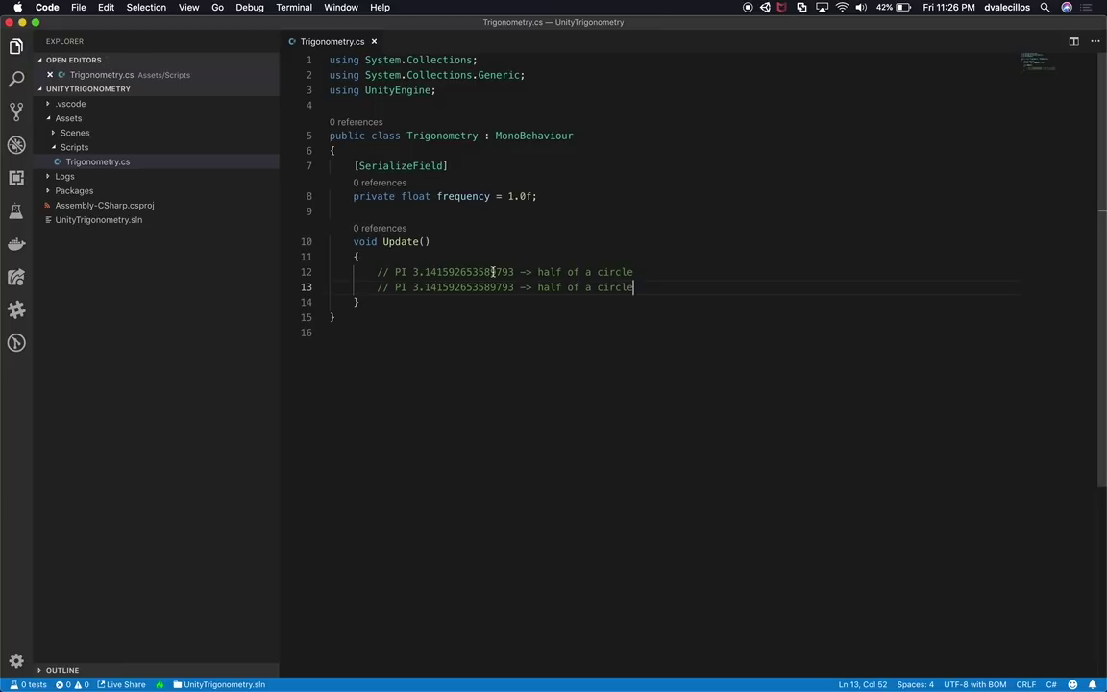
key(super+Tab)
drag(374, 288, 489, 291)
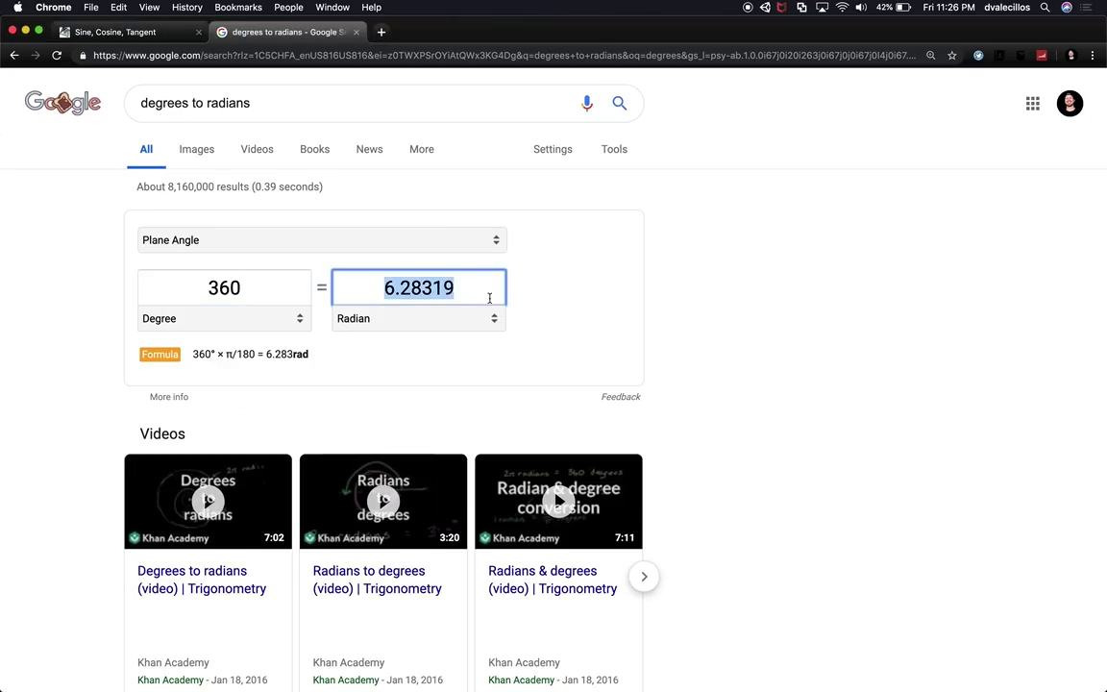
key(super+c)
key(super+Tab)
click(411, 288)
drag(411, 288, 514, 289)
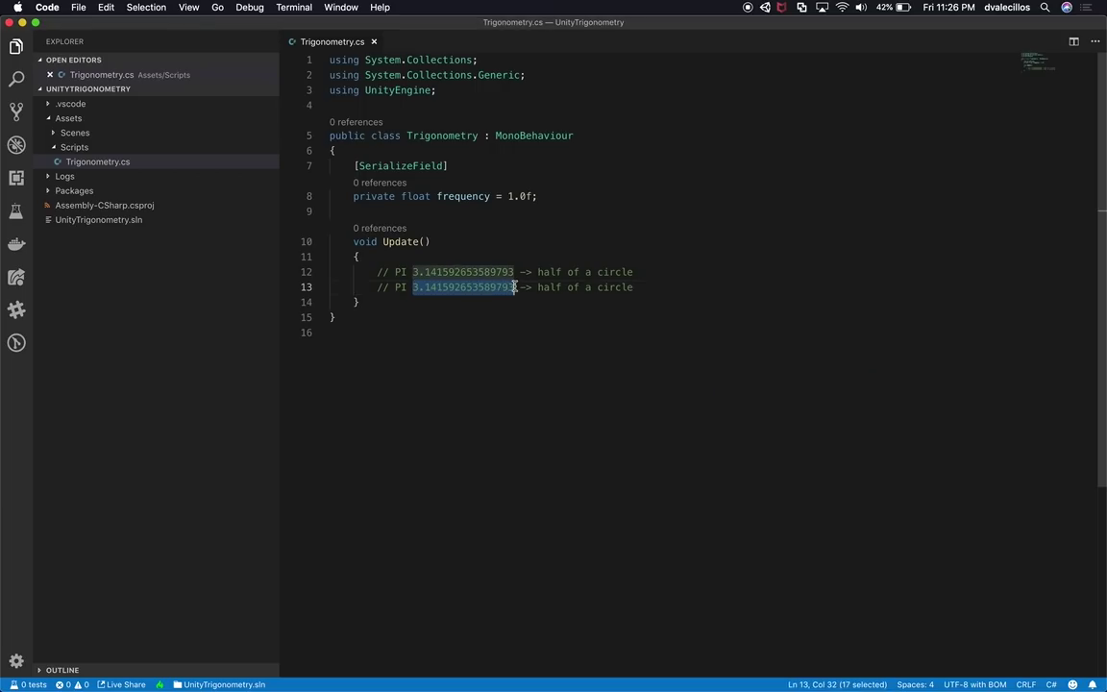
Copy the math.pi * 2 result 6.283185307179586 from the Terminal and replace the number in the second comment with it
key(super+Tab)
key(super+Tab)
drag(588, 528, 487, 527)
key(super+c)
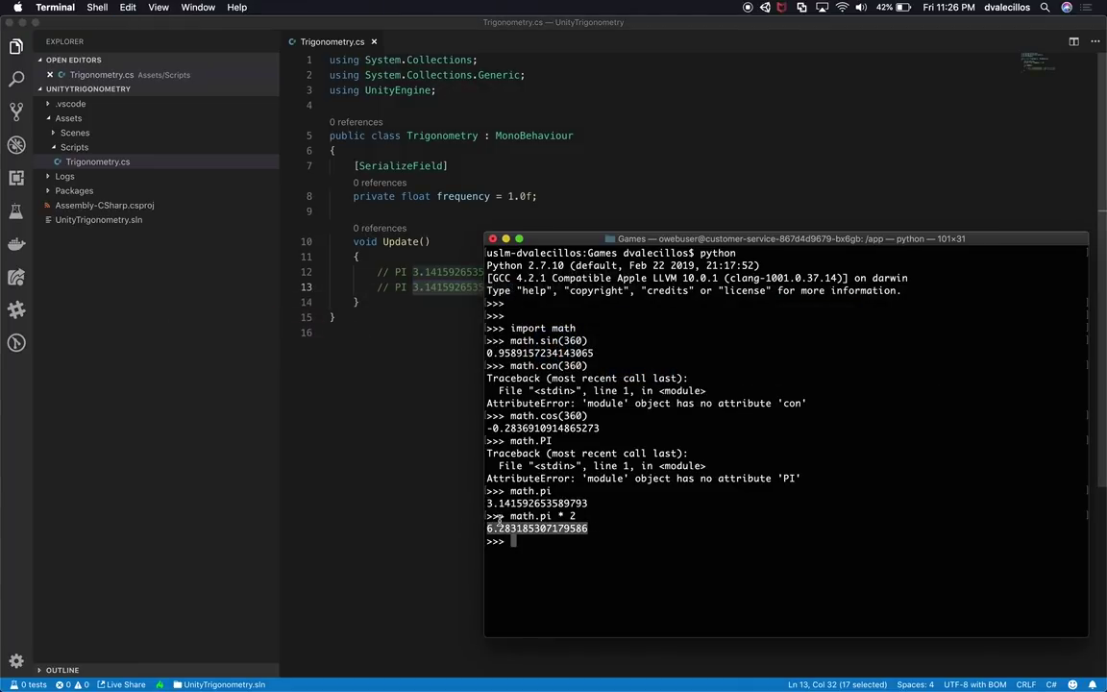
key(super+Tab)
click(413, 287)
shift+click(520, 287)
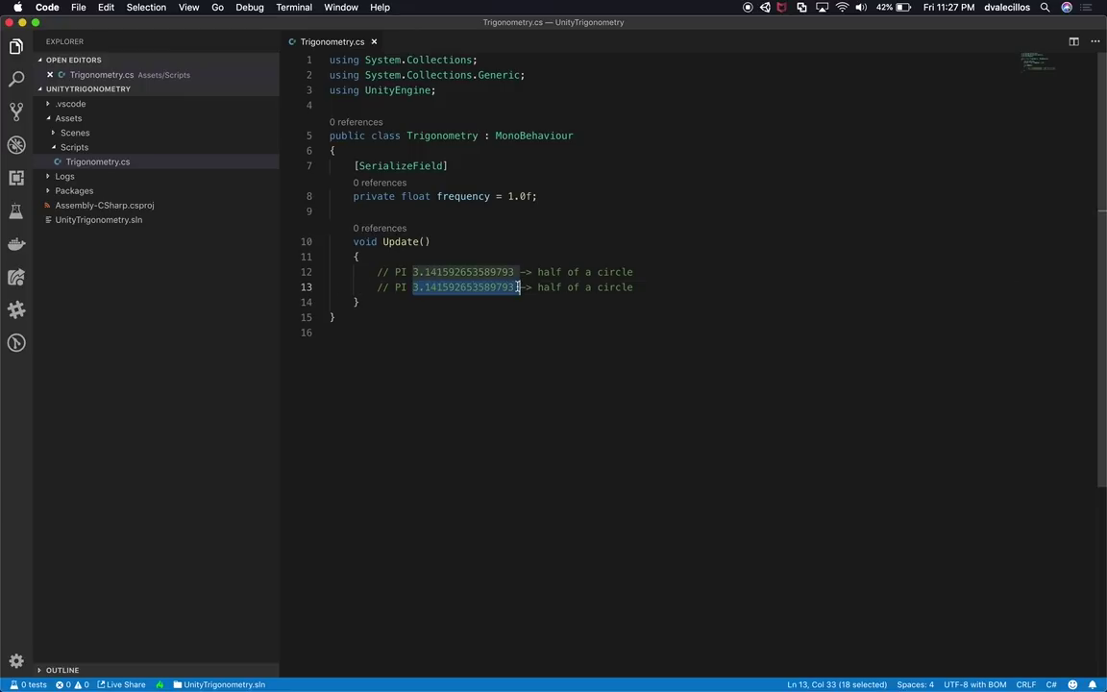
key(super+v)
Change the second comment's description to "full circle" and save the script
click(531, 286)
drag(532, 287, 591, 272)
text(full)
key(BackSpace)
key(super+s)
click(605, 286)
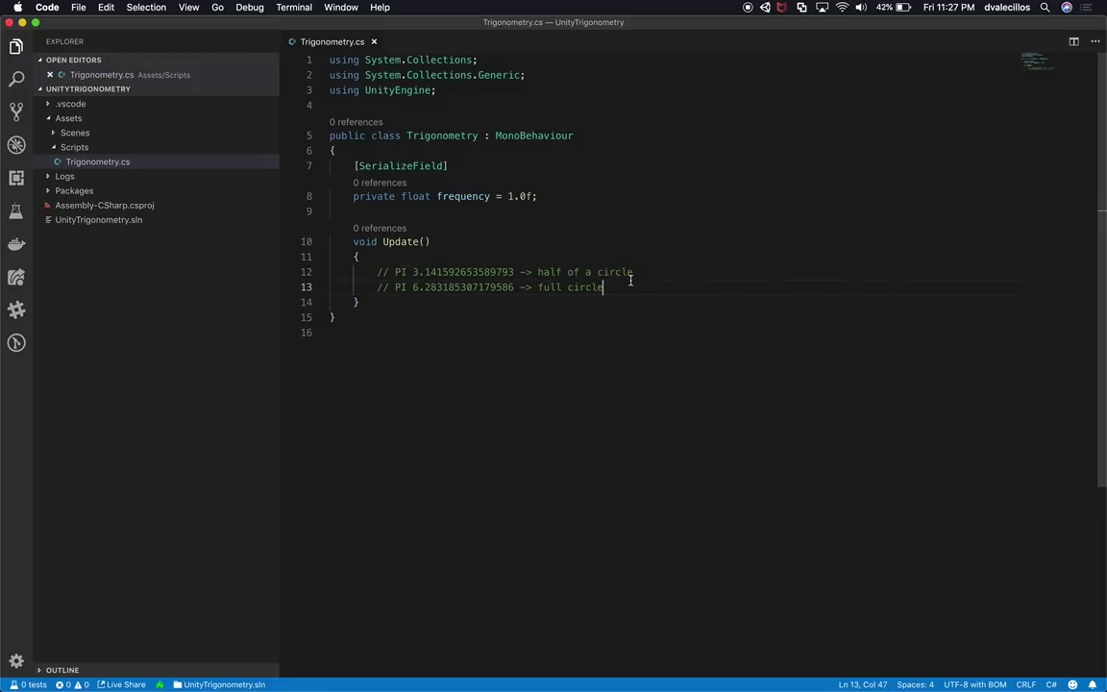
Below the two comments, leave a blank line and begin a transform.position assignment whose value continues on the following line
key(Return)
key(Return)
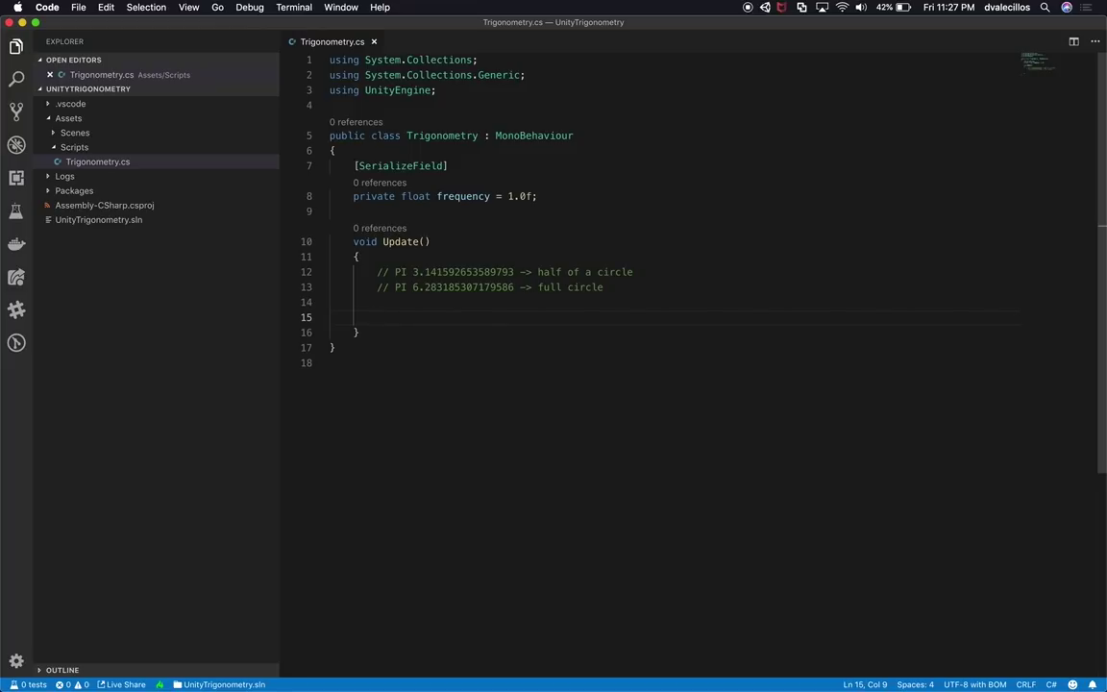
text(tra)
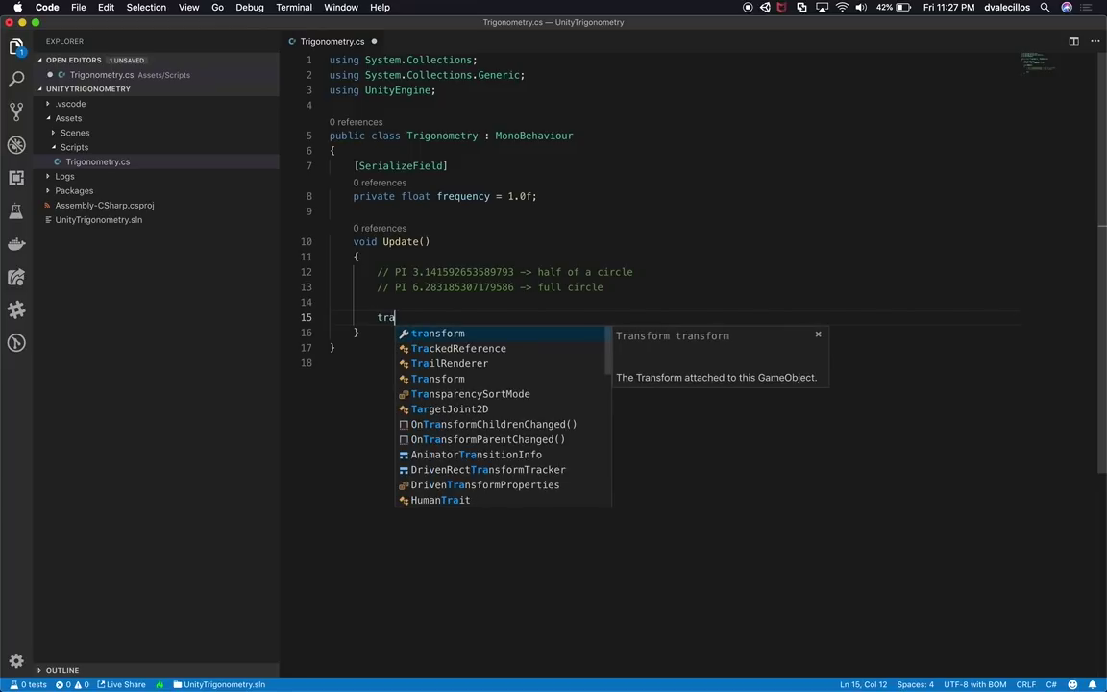
key(Tab)
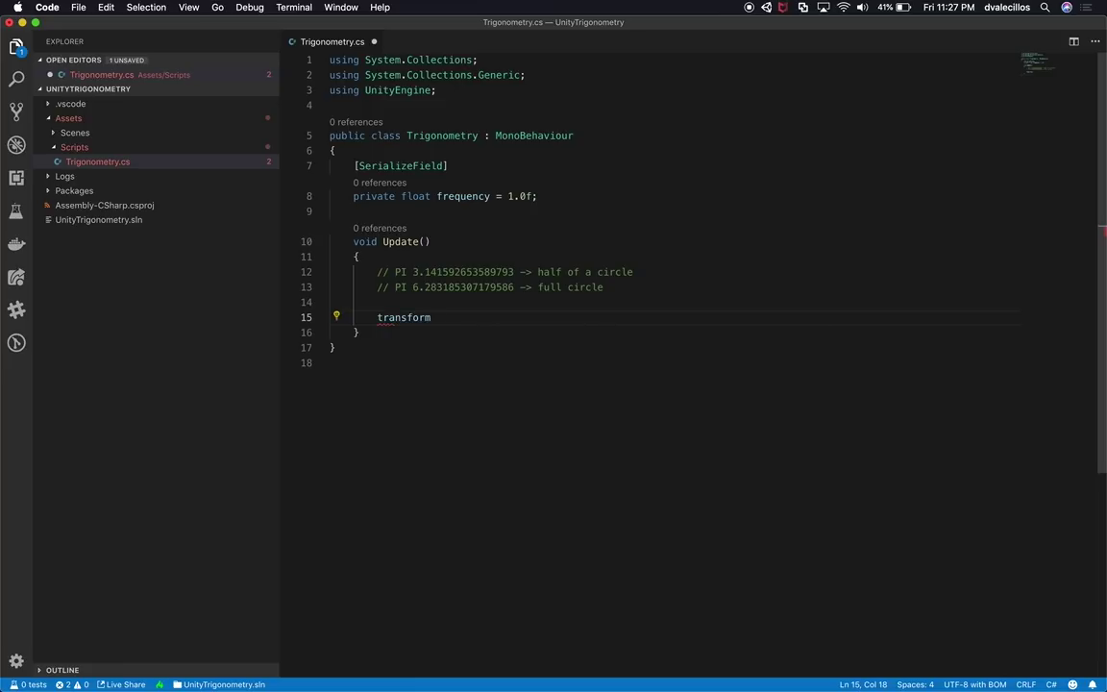
text(.)
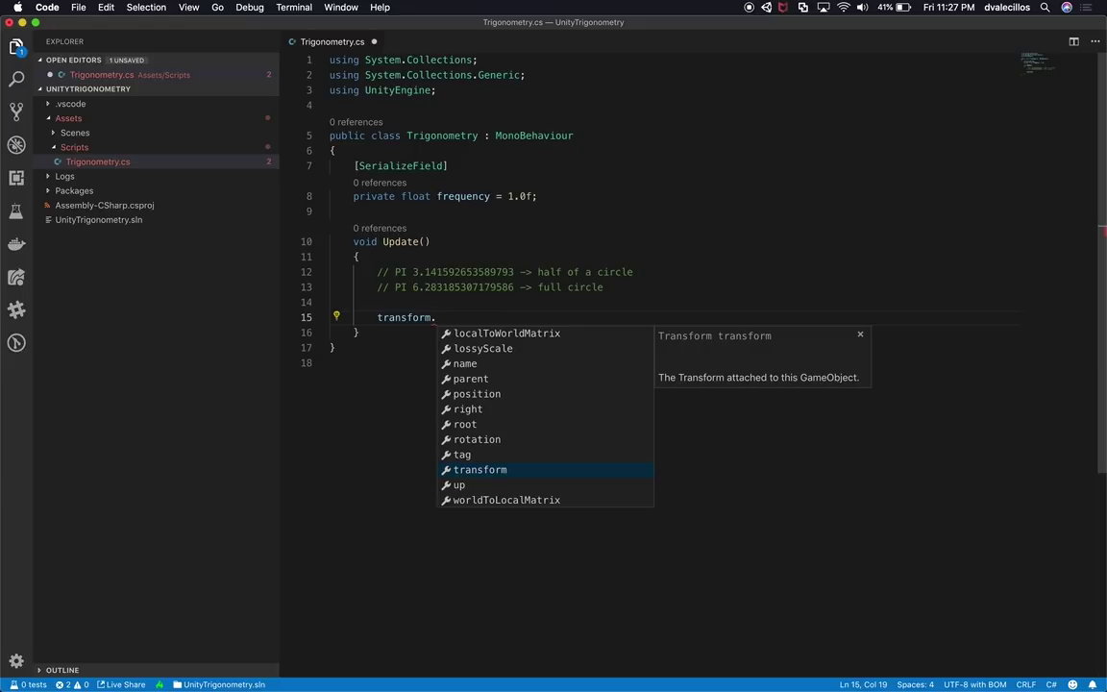
text(po)
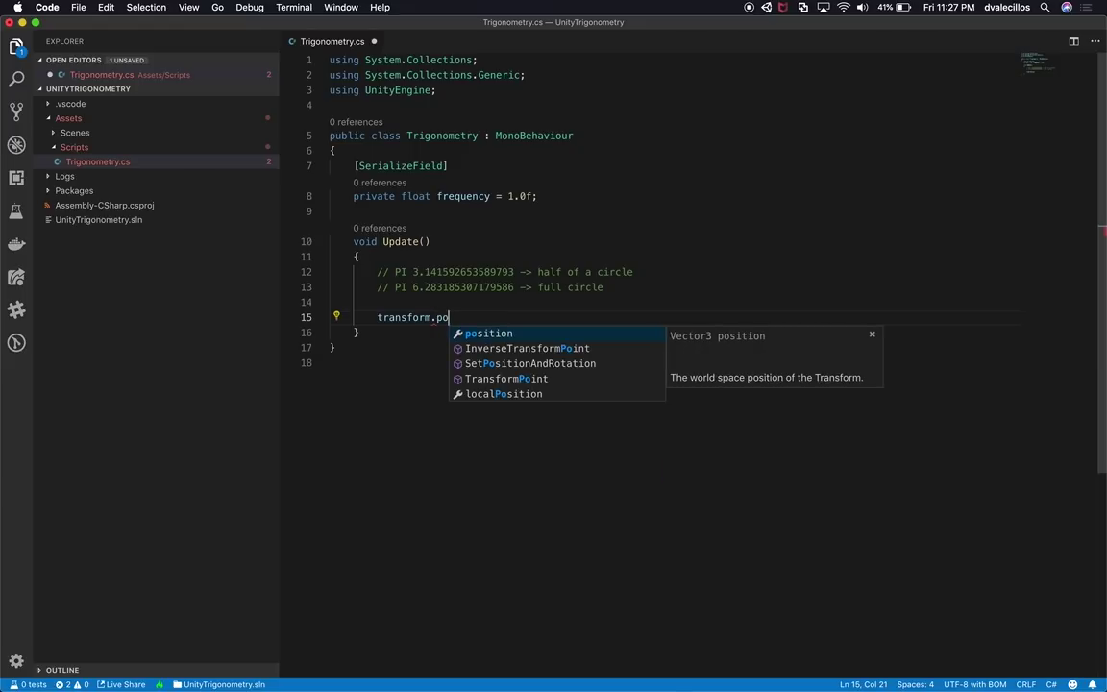
key(Tab)
text(=)
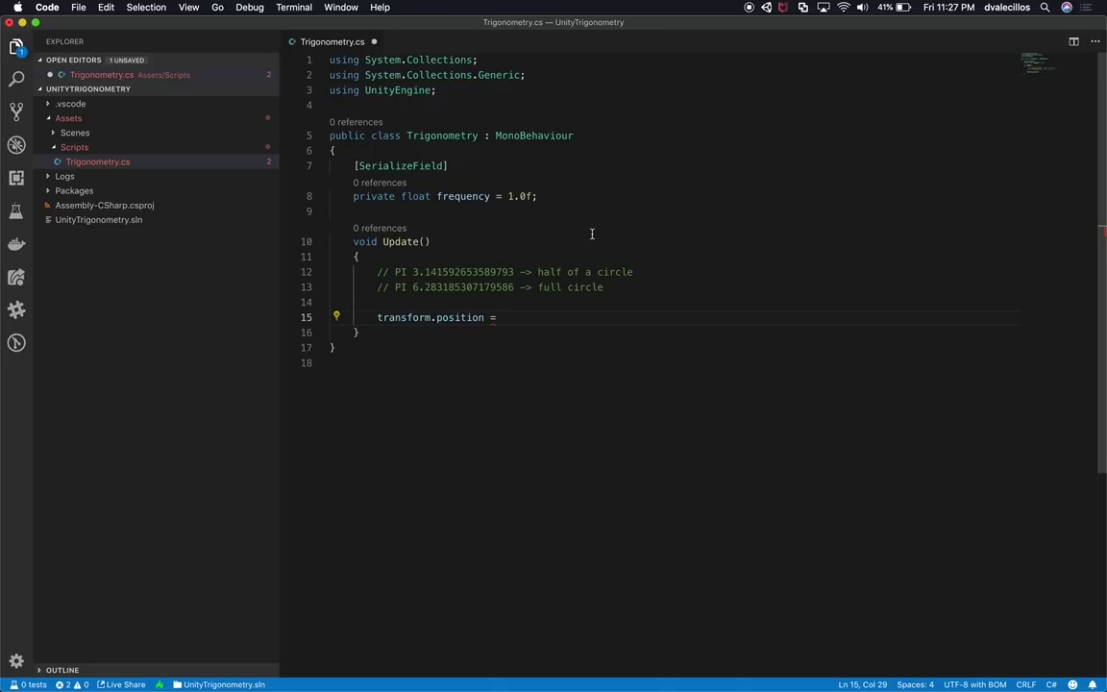
key(Return)
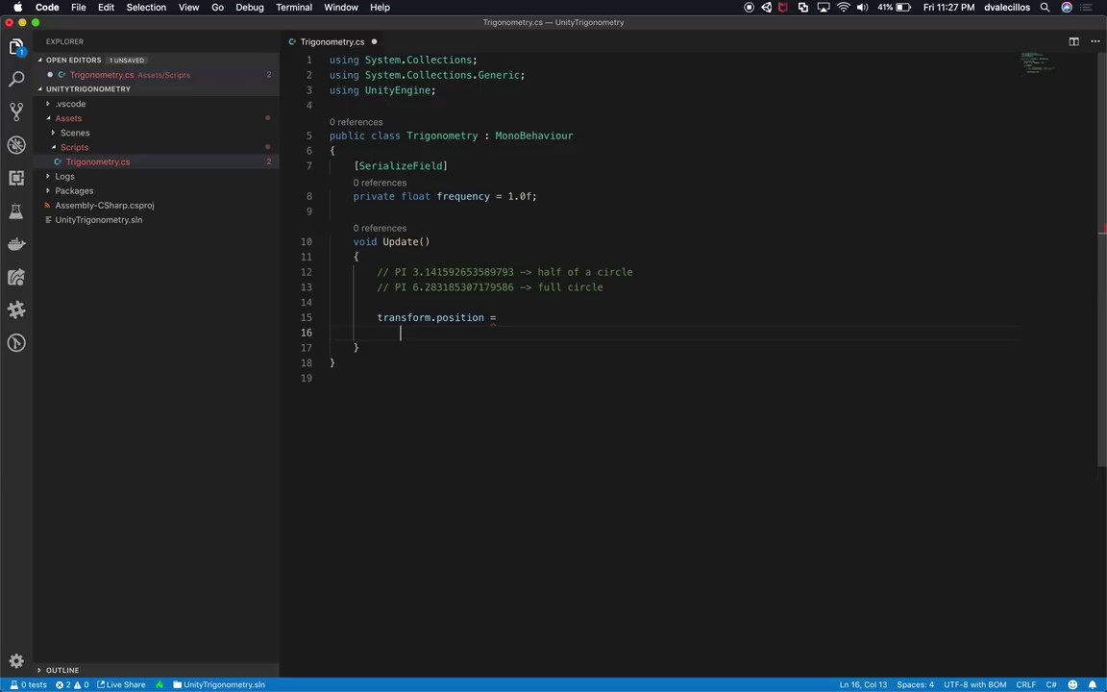
Enter new Vector3(Mathf.Sin) as the value being assigned to transform.position
text(new)
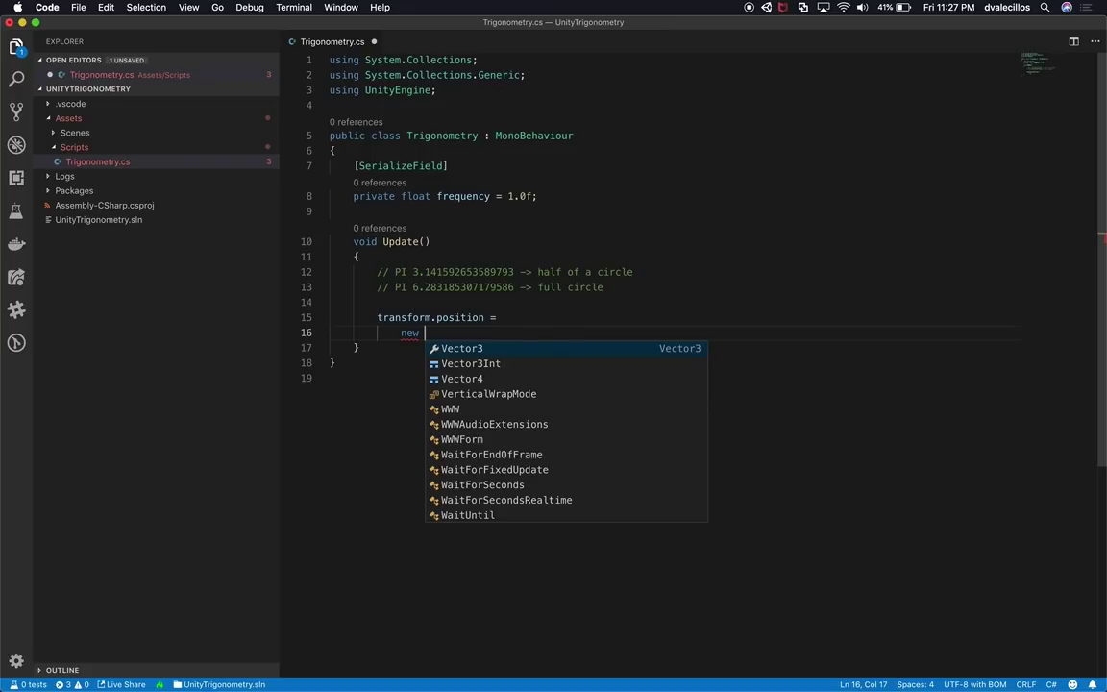
key(Tab)
text((Mat)
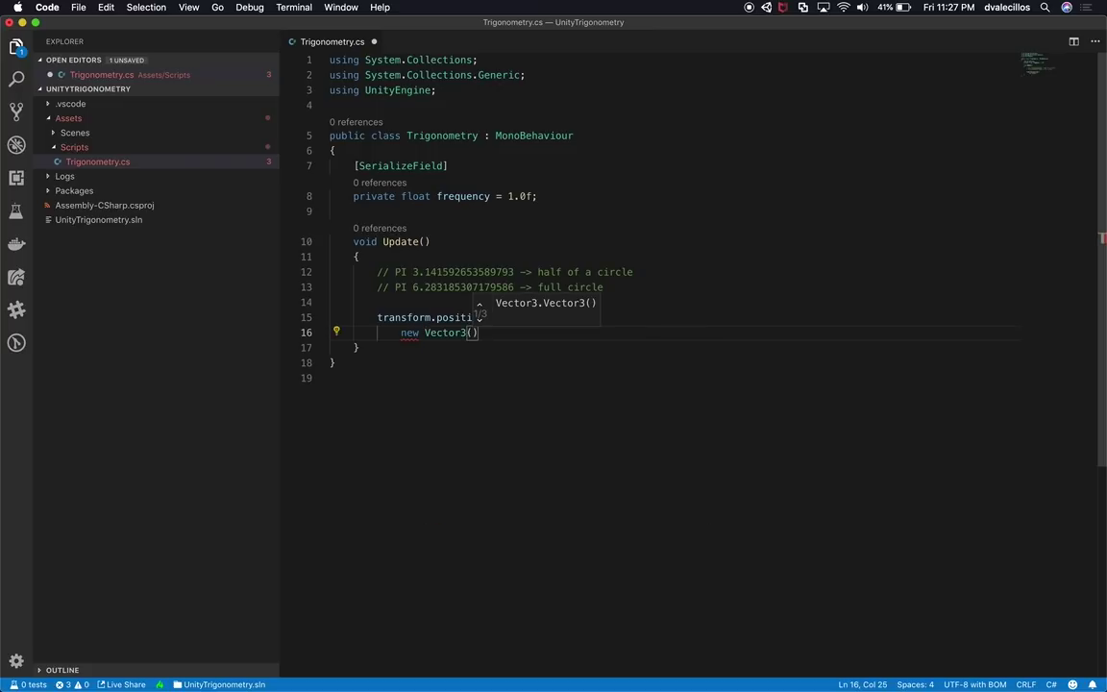
text(hf.)
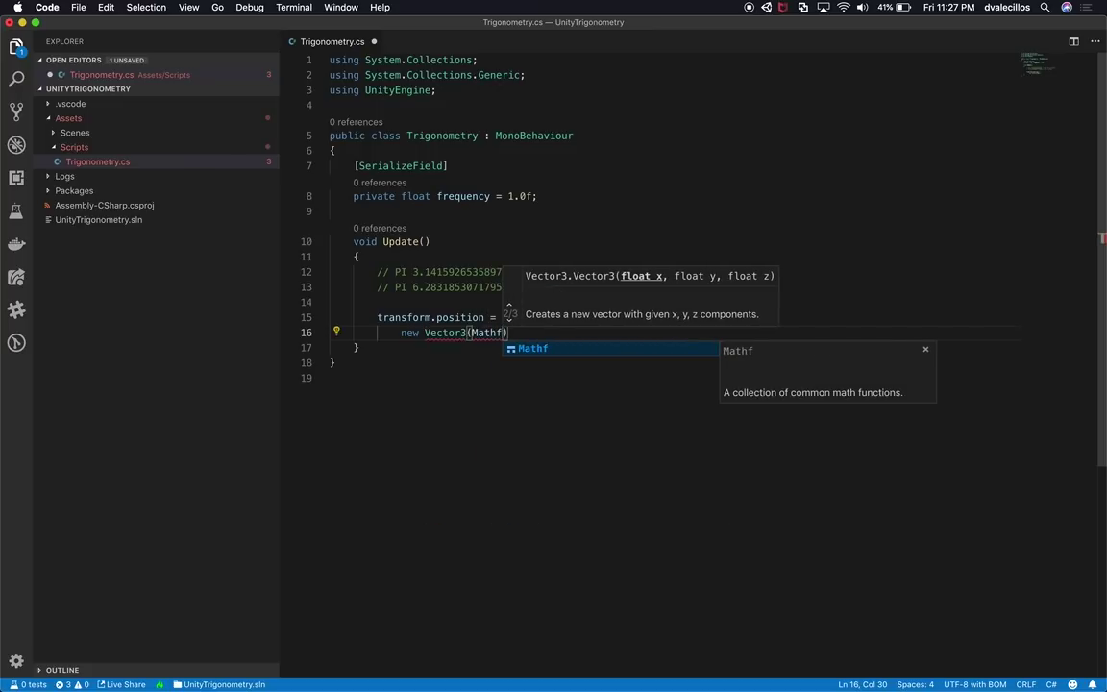
text(Sin)
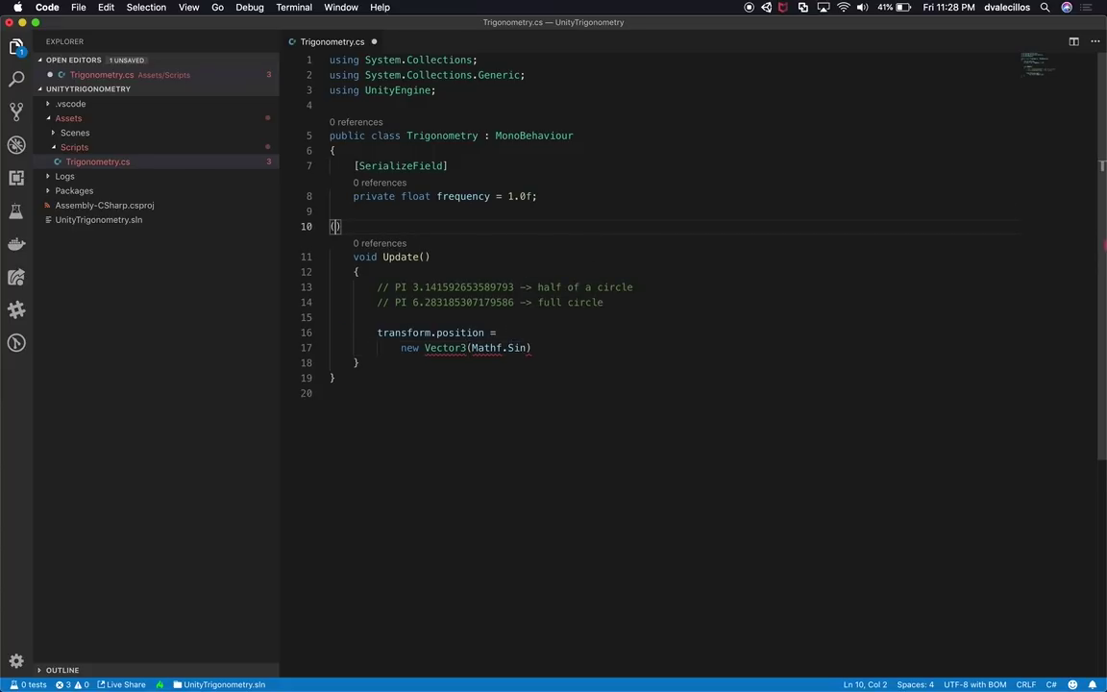
Remove the stray parentheses line above Update and give Mathf.Sin the opening argument 2 * Mathf.PI
key(BackSpace)
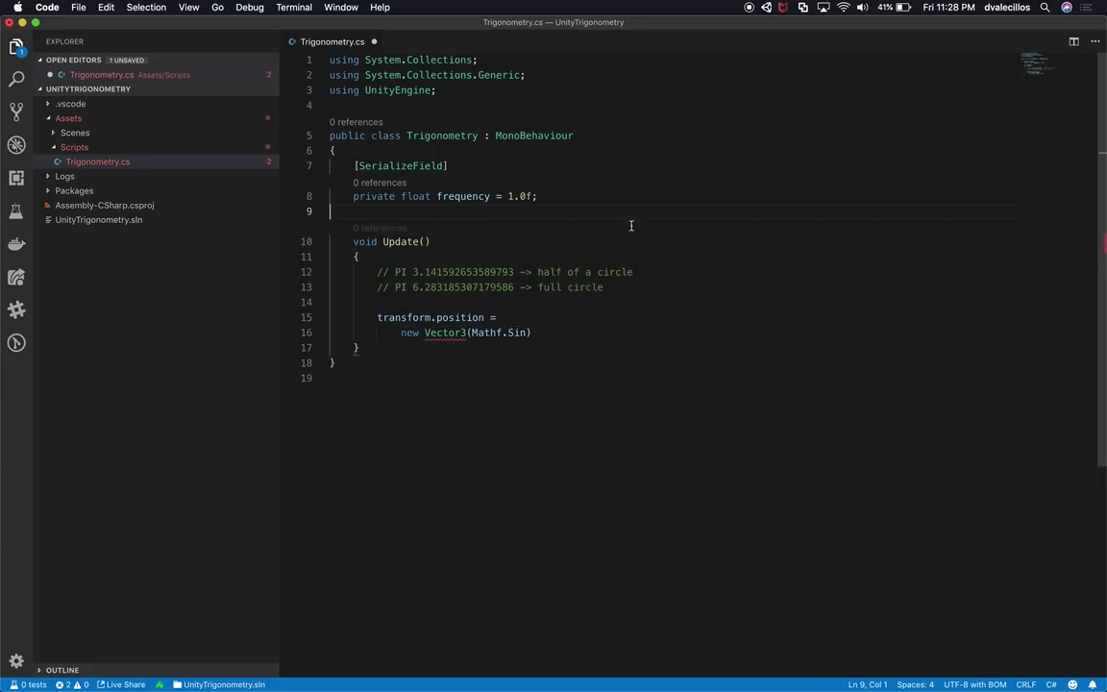
key(Down)
key(Down)
key(Down)
key(Down)
key(Down)
key(Down)
key(Down)
key(End)
key(Left)
text((2)
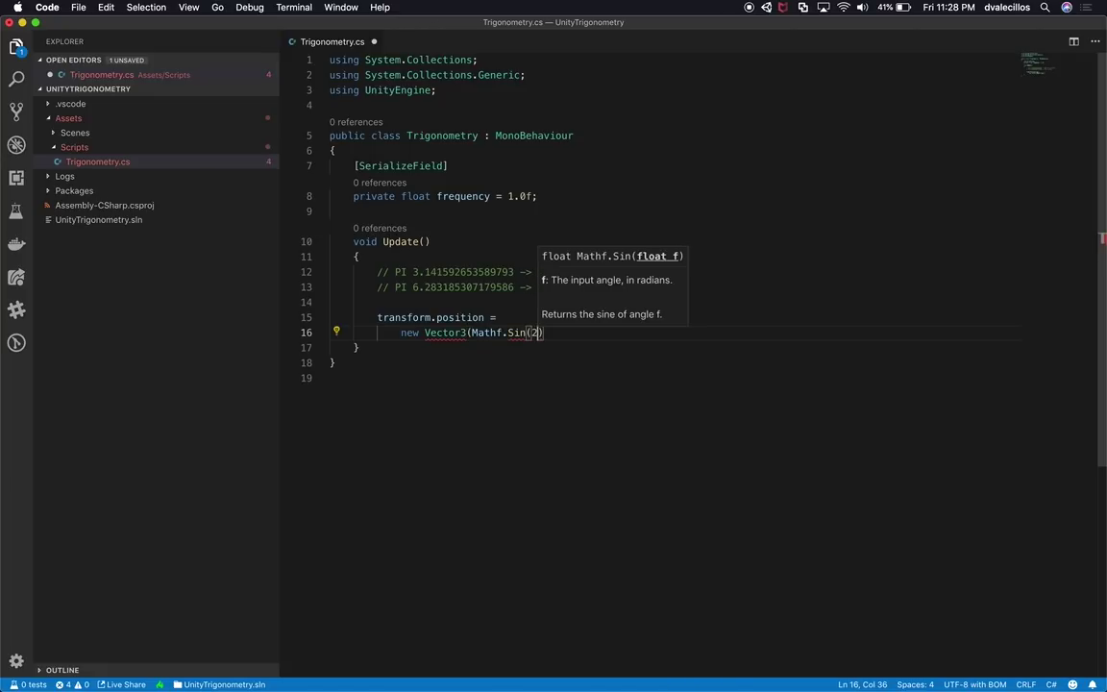
text( * Math)
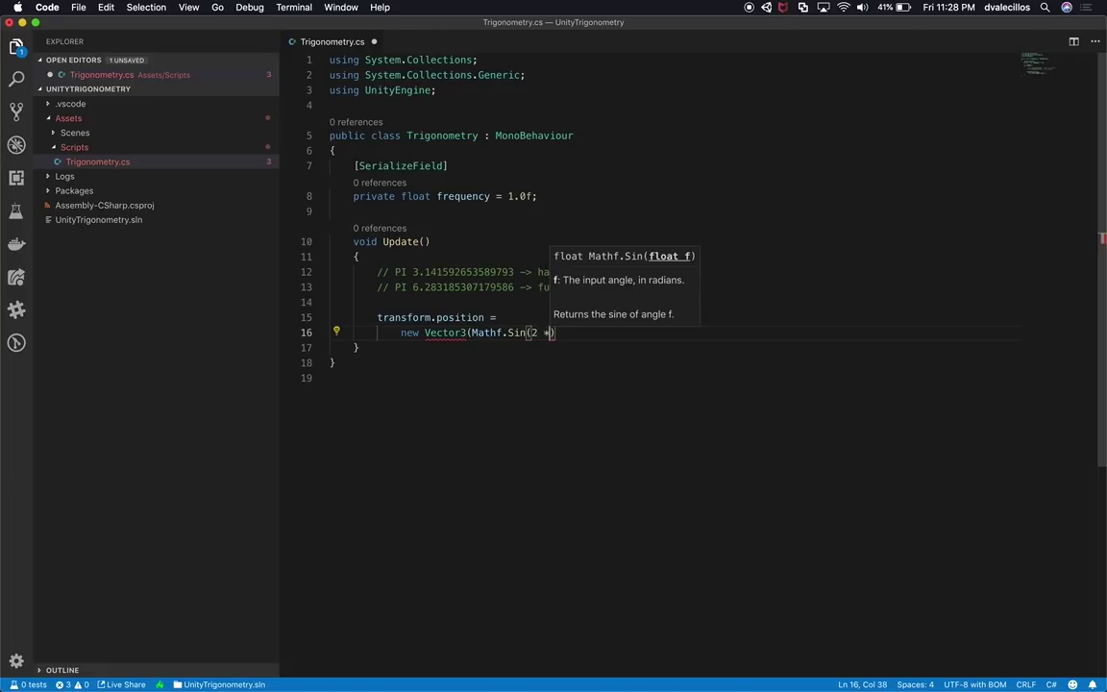
text(f.pi)
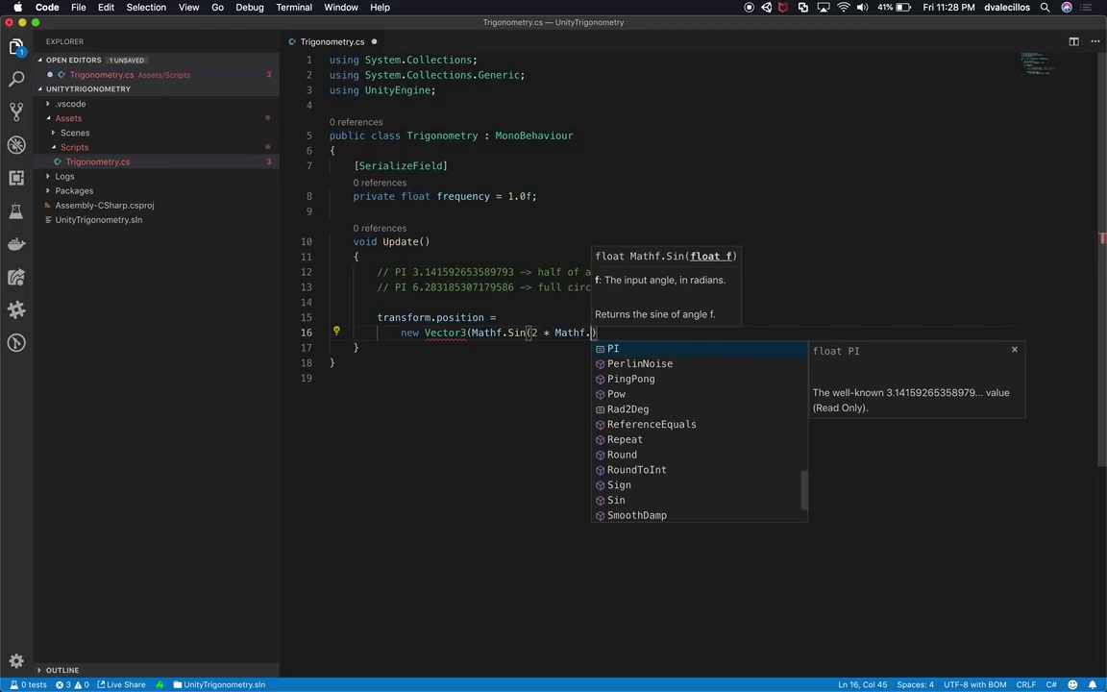
key(Return)
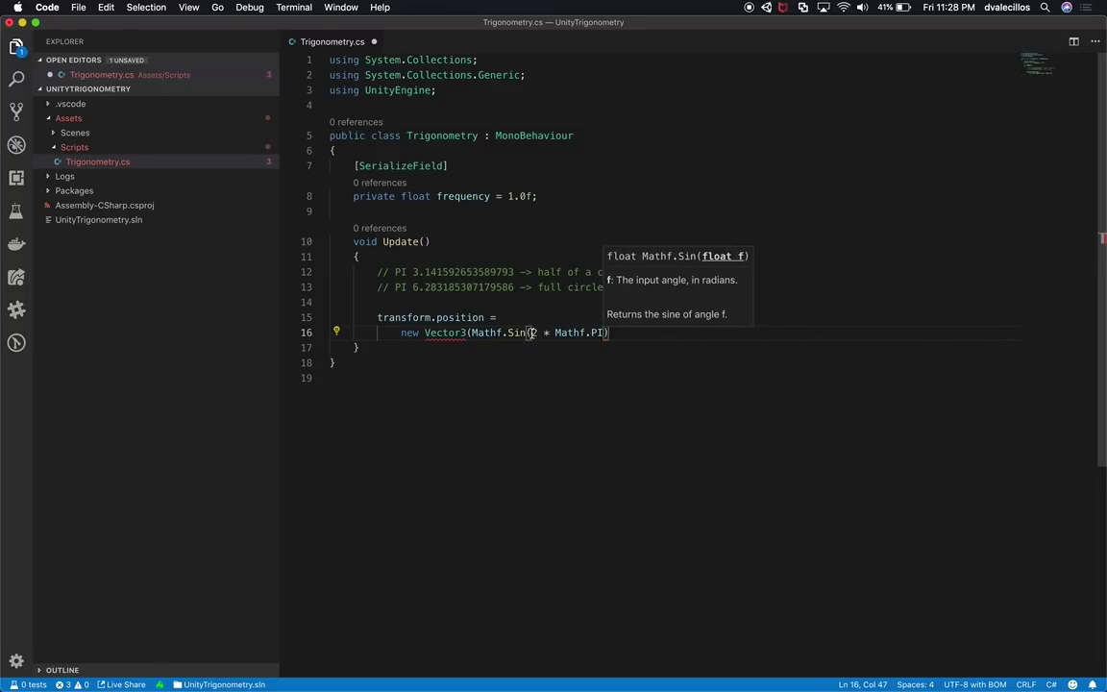
Extend the Mathf.Sin argument with * Time.time * frequency, close it with a comma and start a new line
text(* Timee)
key(BackSpace)
text(.tim)
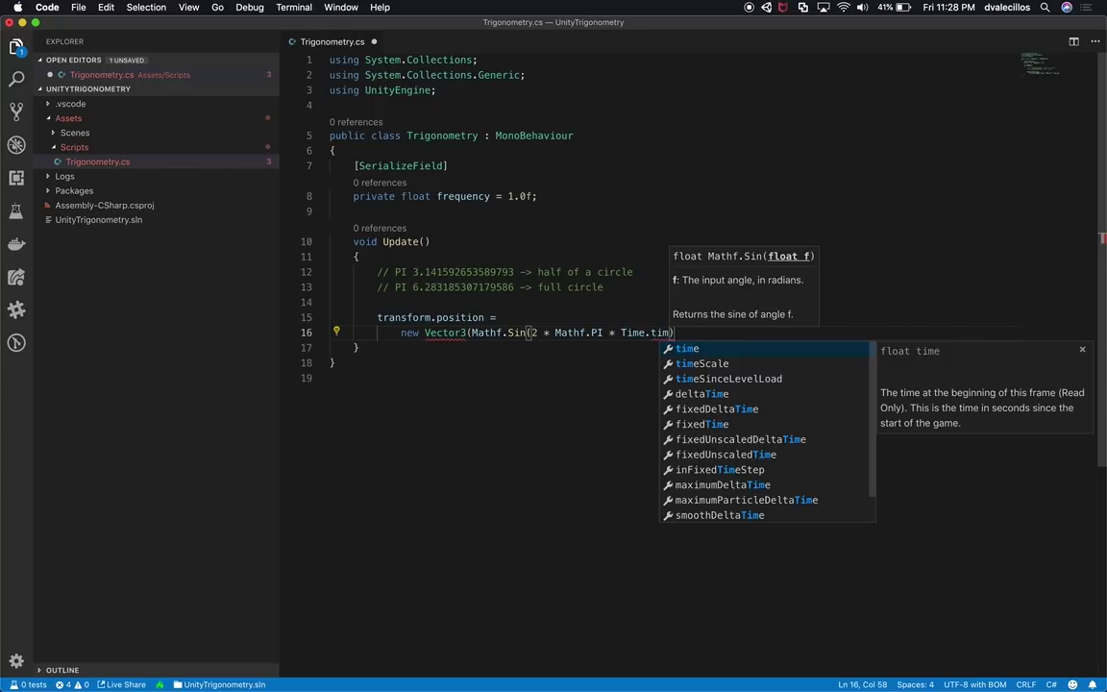
text(e )
text(* fre)
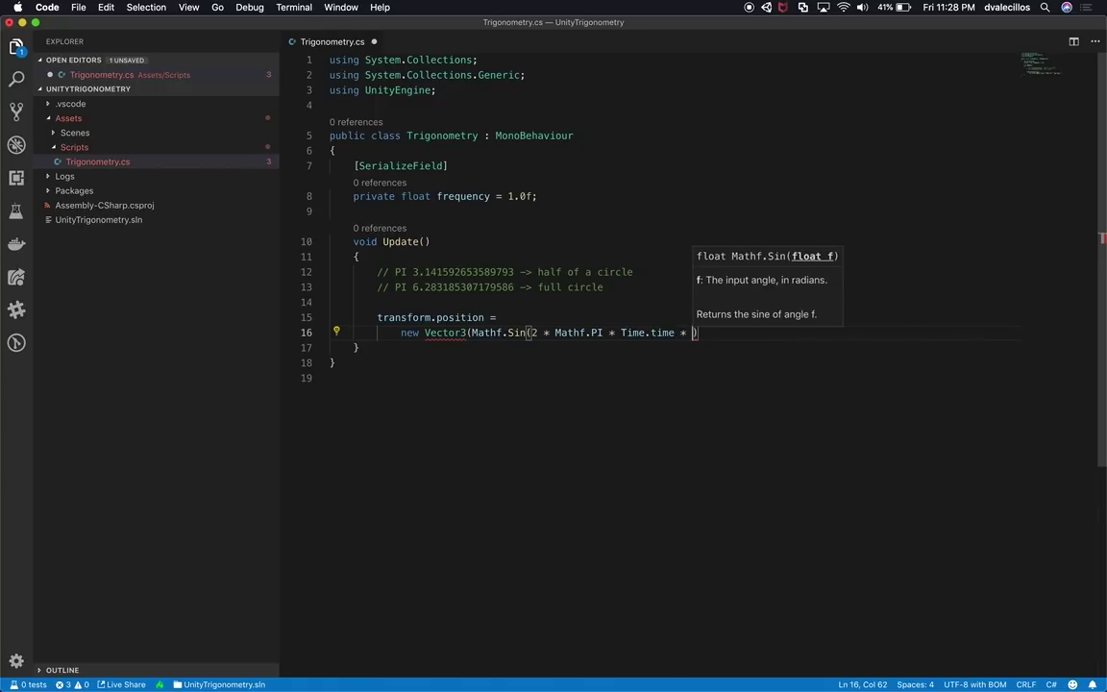
key(Tab)
text(),)
key(Return)
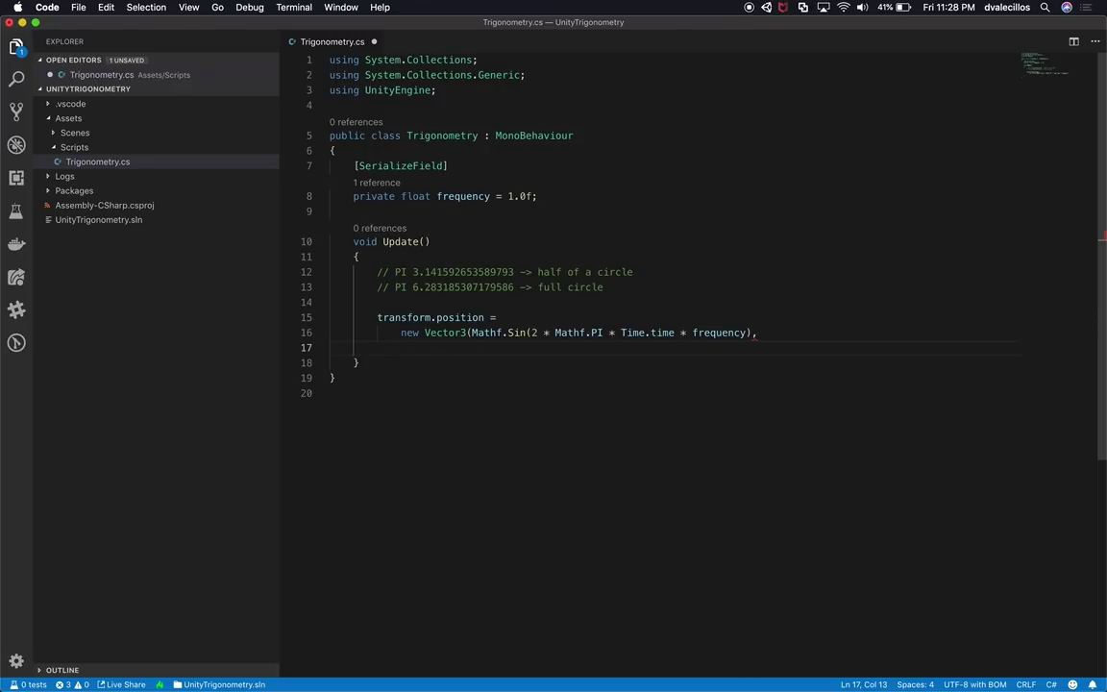
Enter 0 as the second Vector3 component, followed by a comma and a new line
text(0)
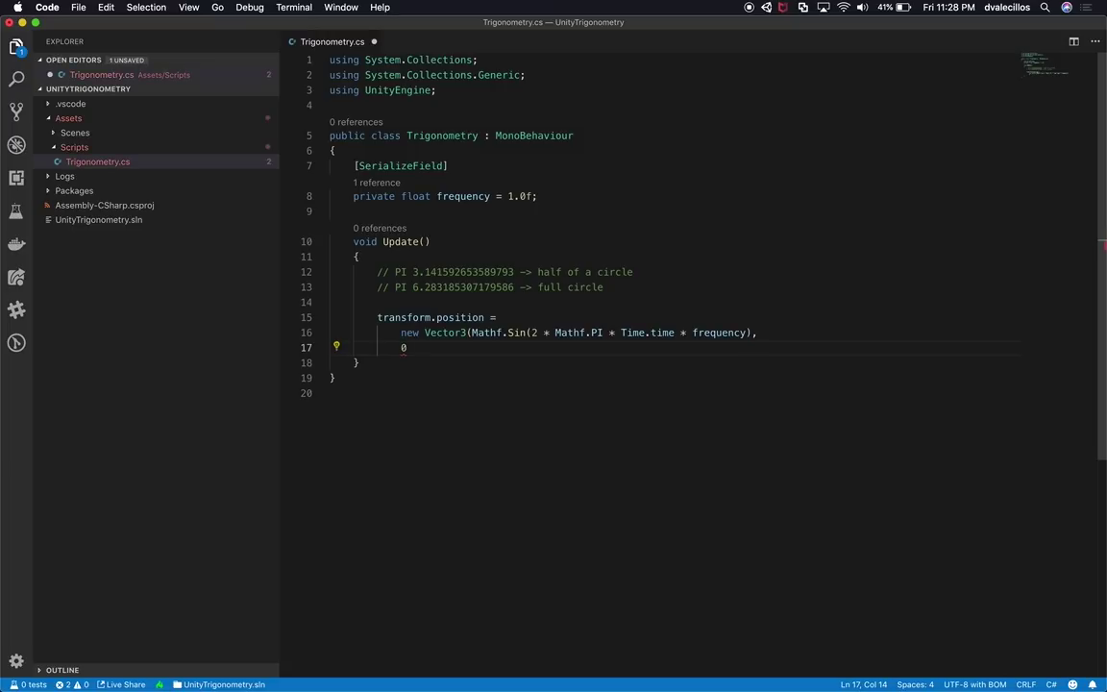
text(,)
key(Return)
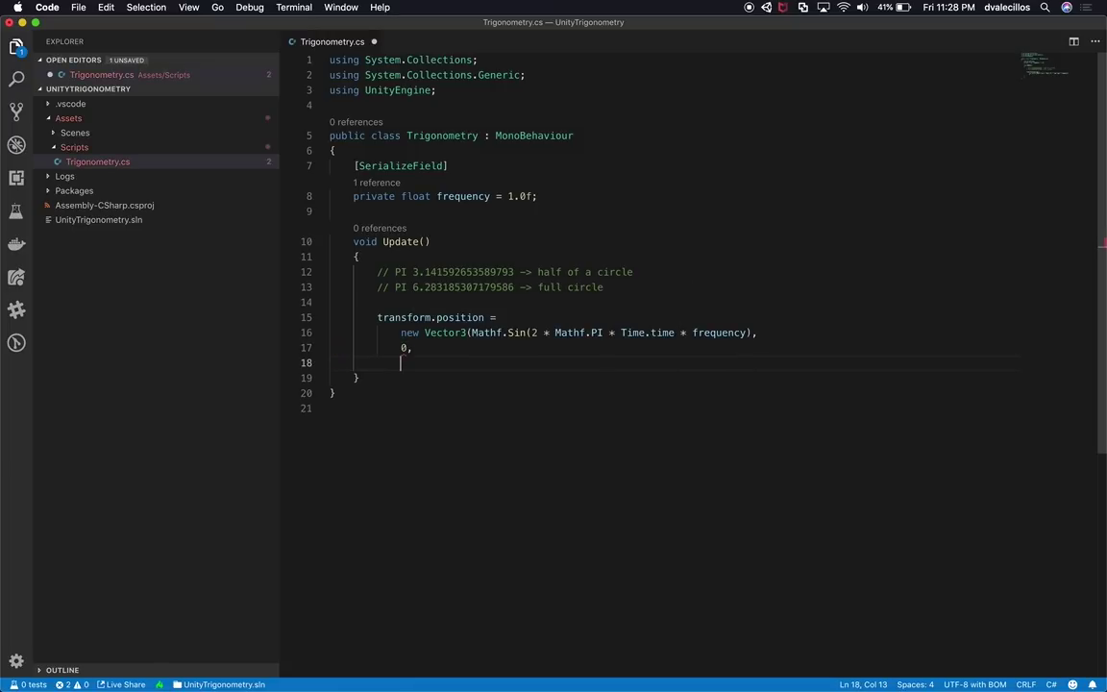
text(Mat)
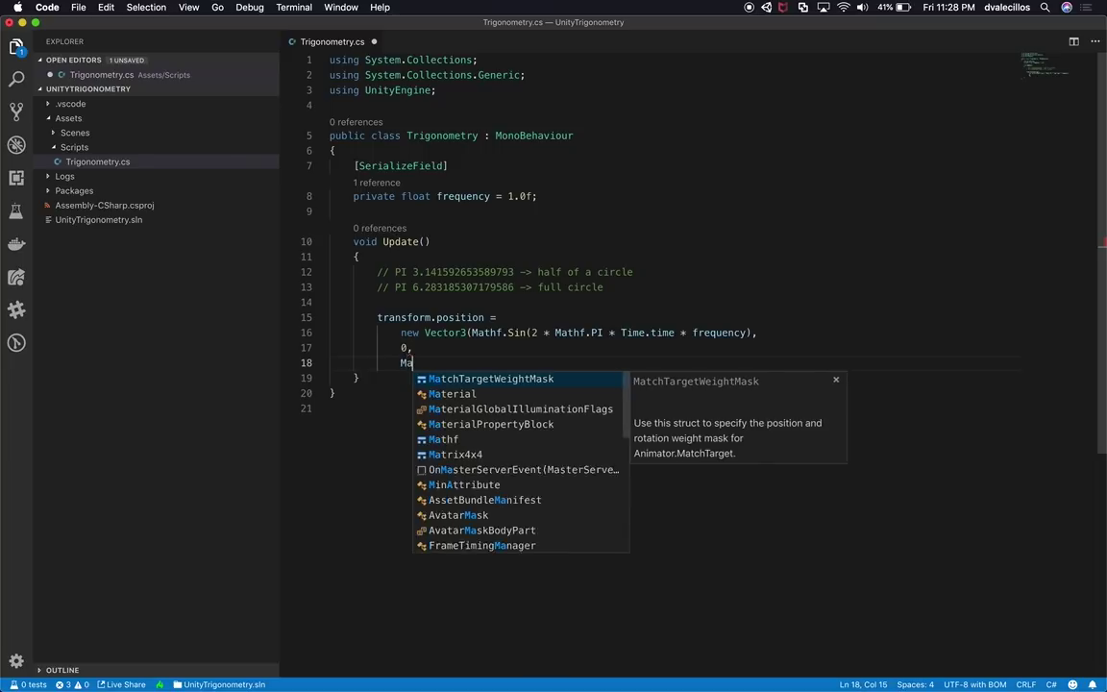
key(BackSpace)
key(BackSpace)
key(BackSpace)
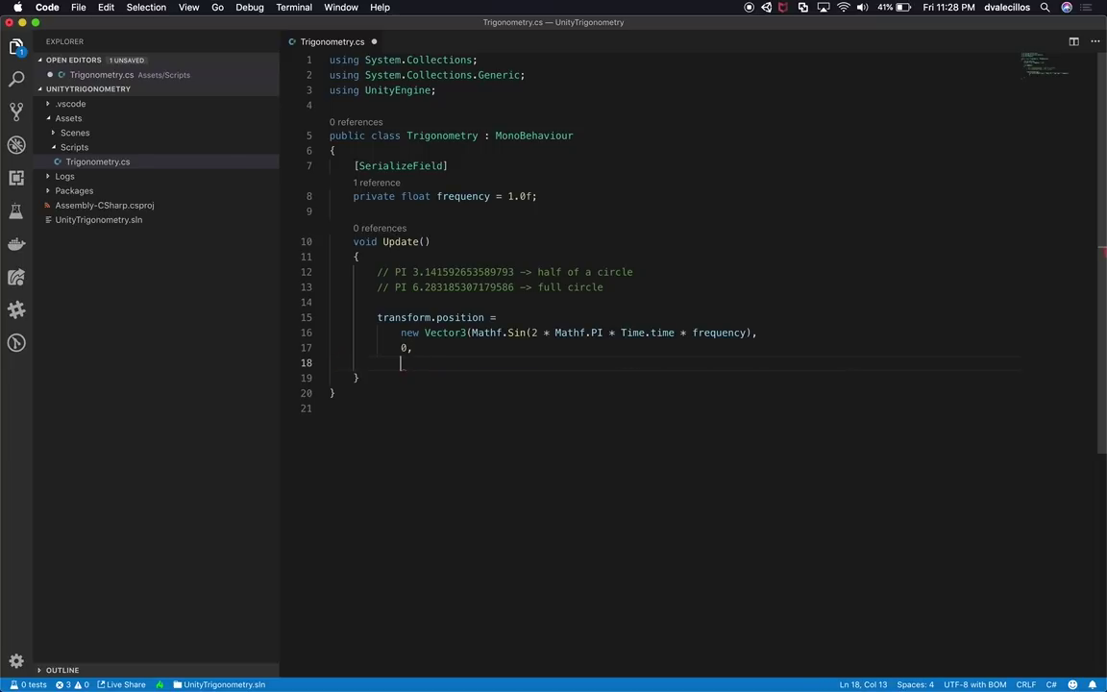
Enter Mathf.Cos(2 * Mathf.PI * Time.time * frequency) with a semicolon as the third Vector3 component and save the script
text(Math)
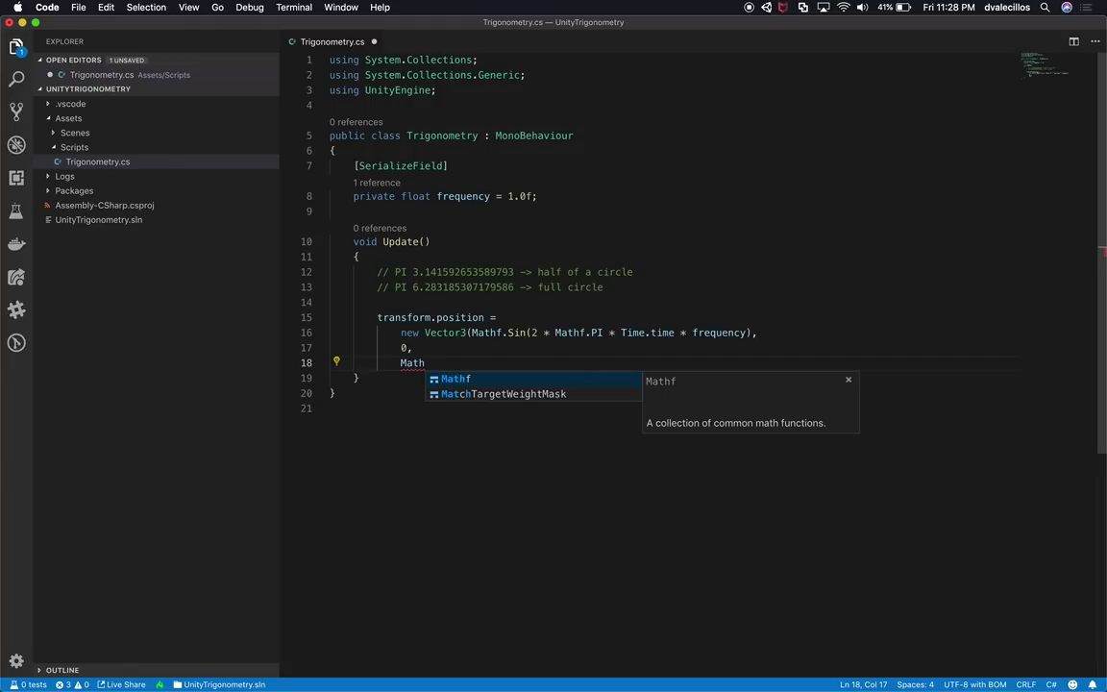
text(f.Co)
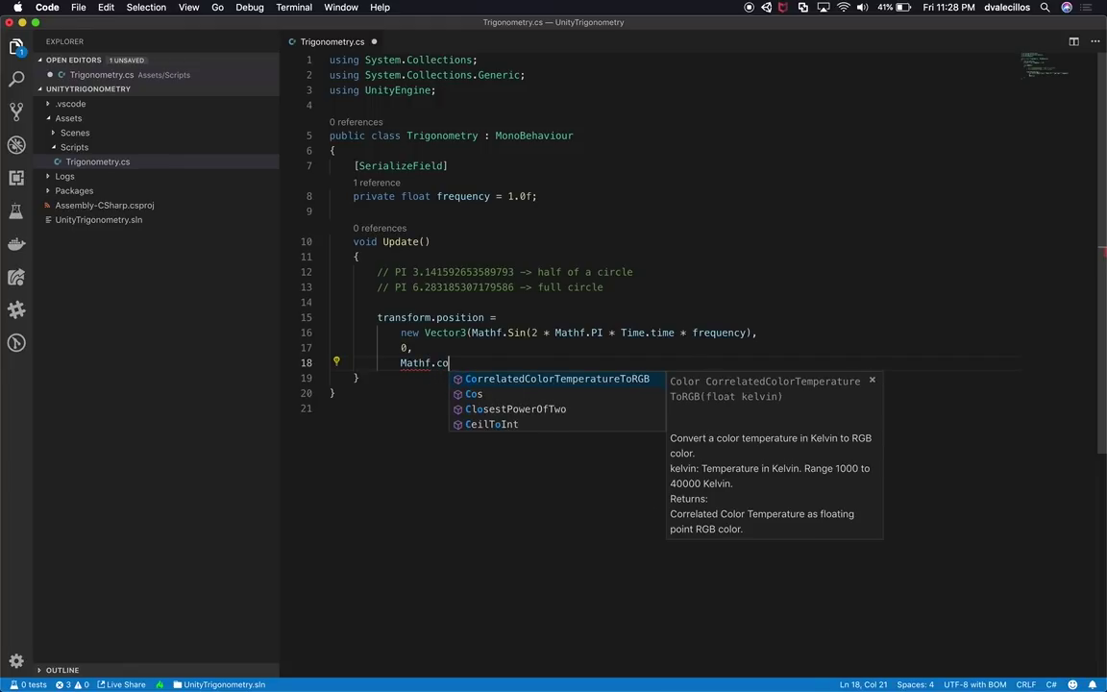
key(Tab)
text((2 *)
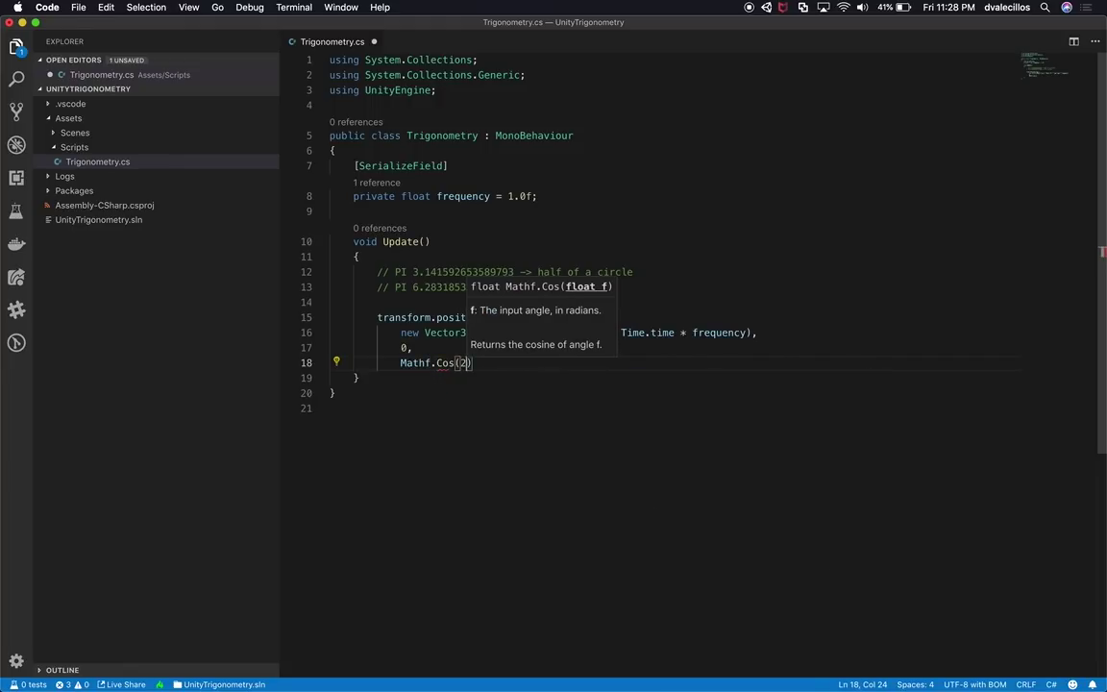
key(Escape)
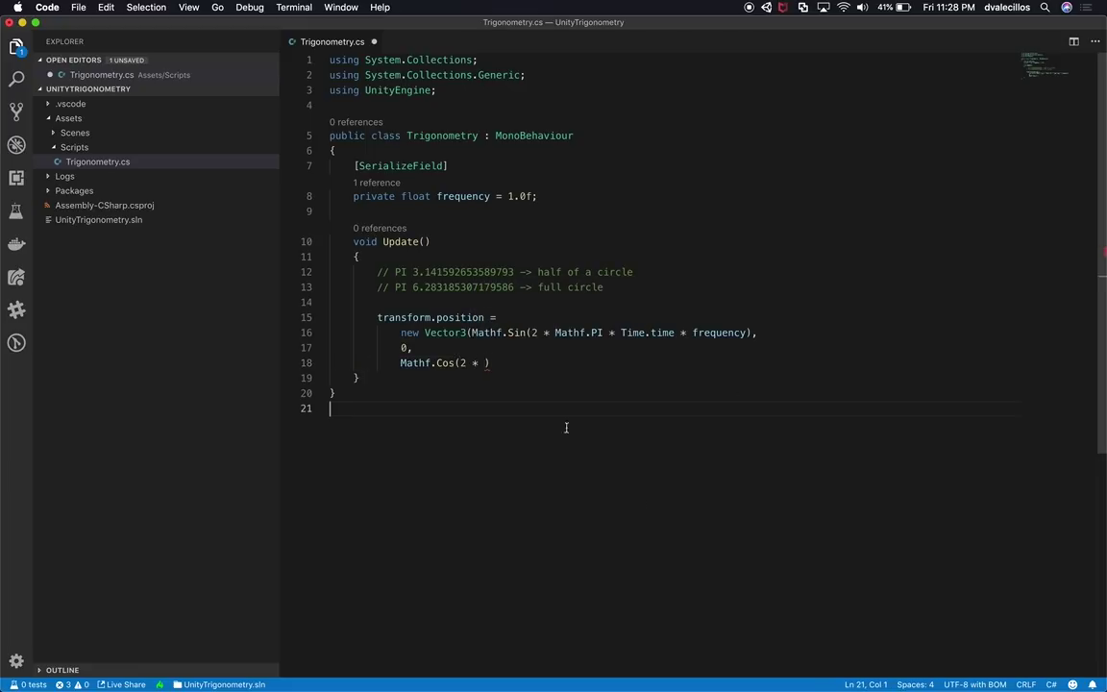
text(Mathf.)
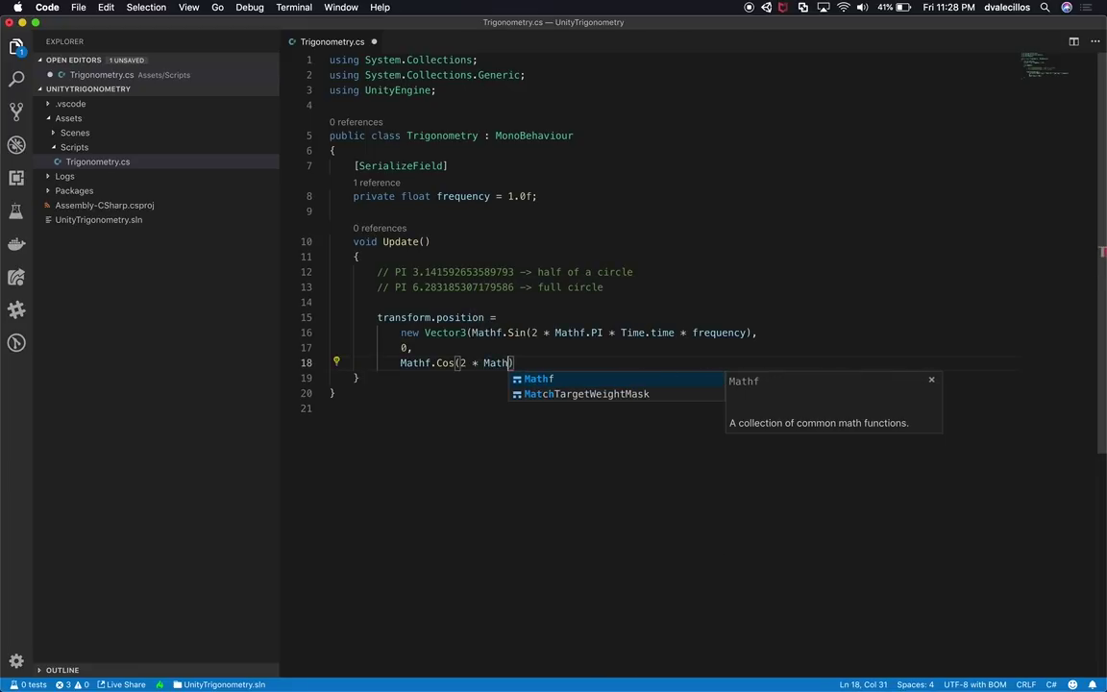
text(PI * )
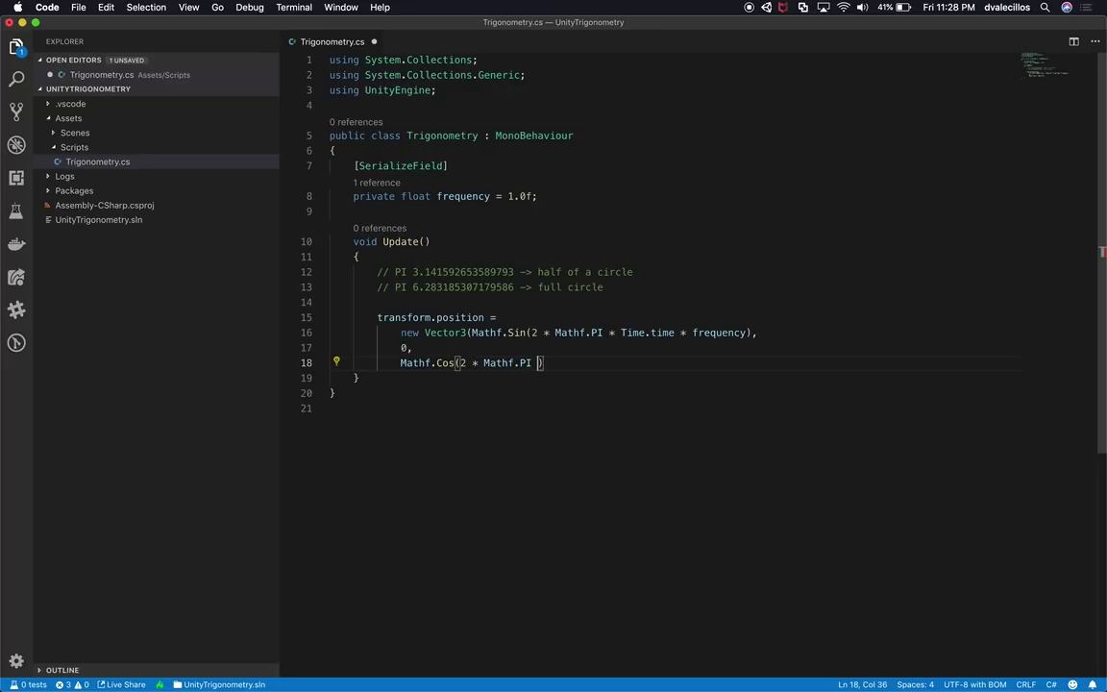
text(Time.time)
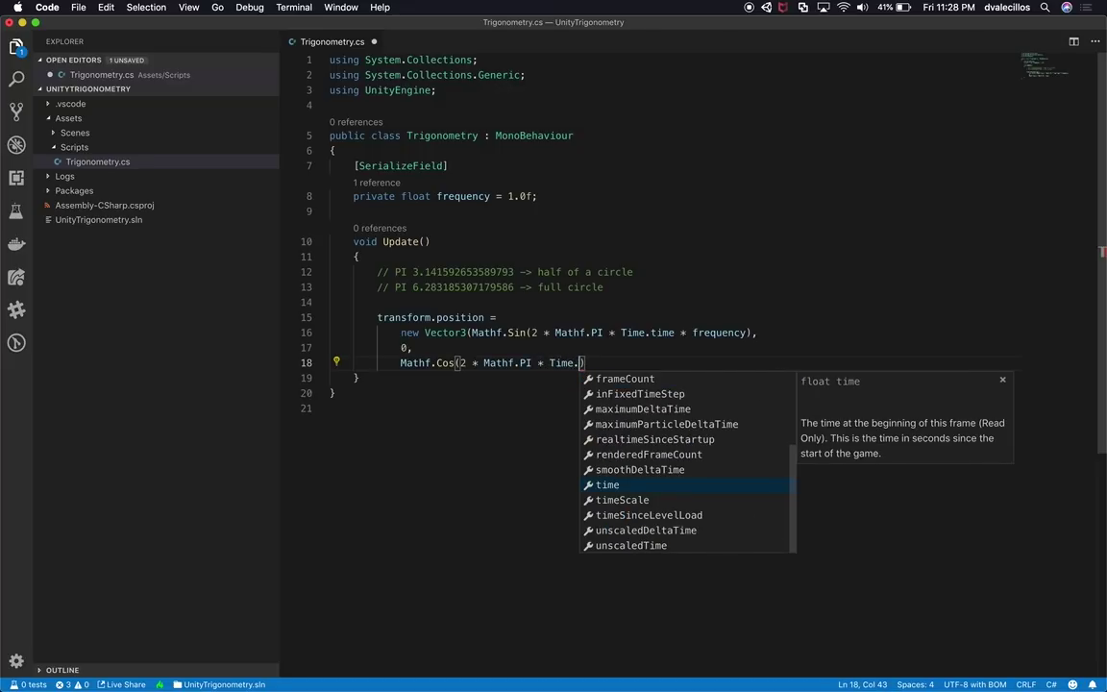
text( * fre)
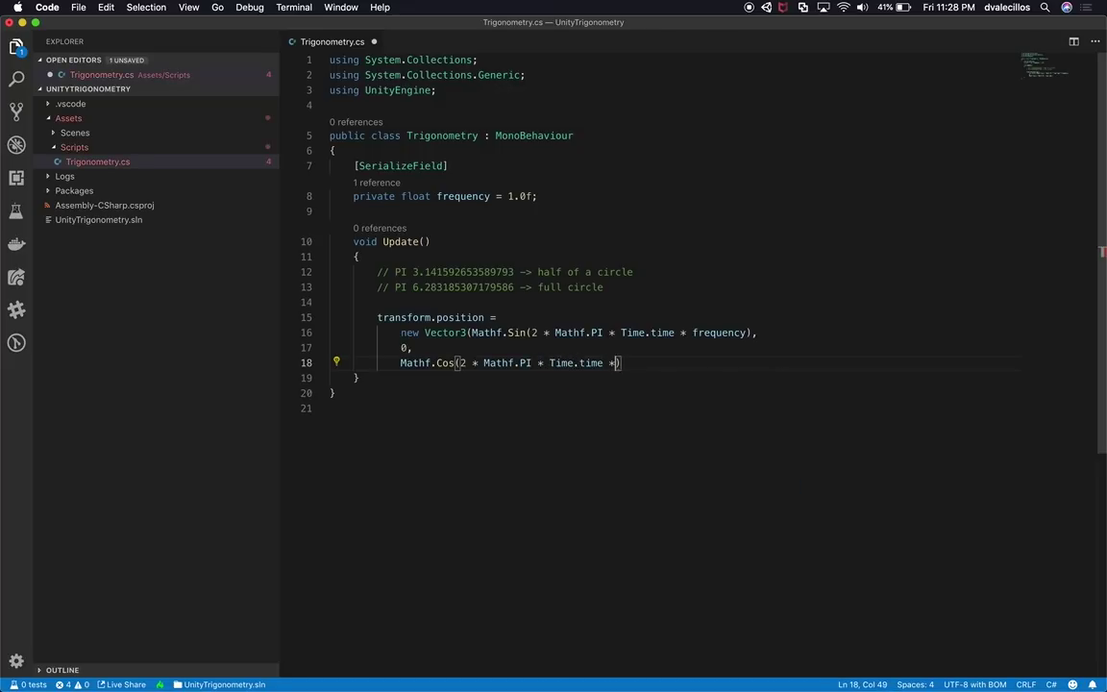
key(Tab)
text(;)
key(super+s)
Add the missing closing parenthesis of the Vector3 before the semicolon and save the script
click(335, 393)
click(683, 363)
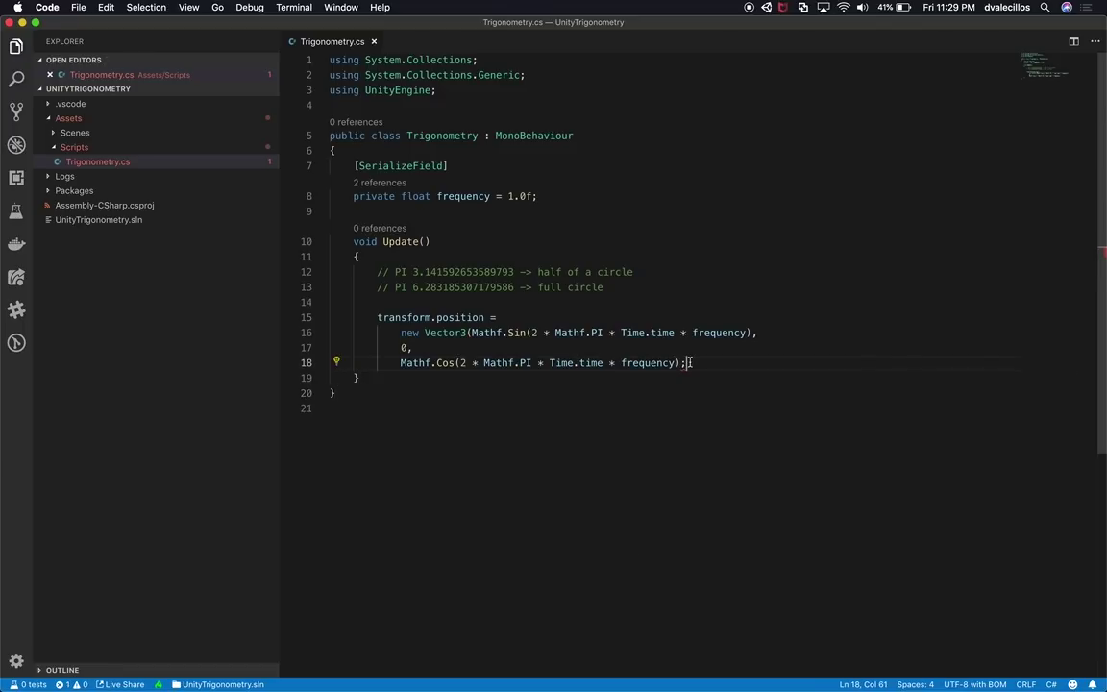
text())
key(super+s)
Delete the blank line between the full circle comment and the transform.position assignment
click(723, 349)
click(330, 302)
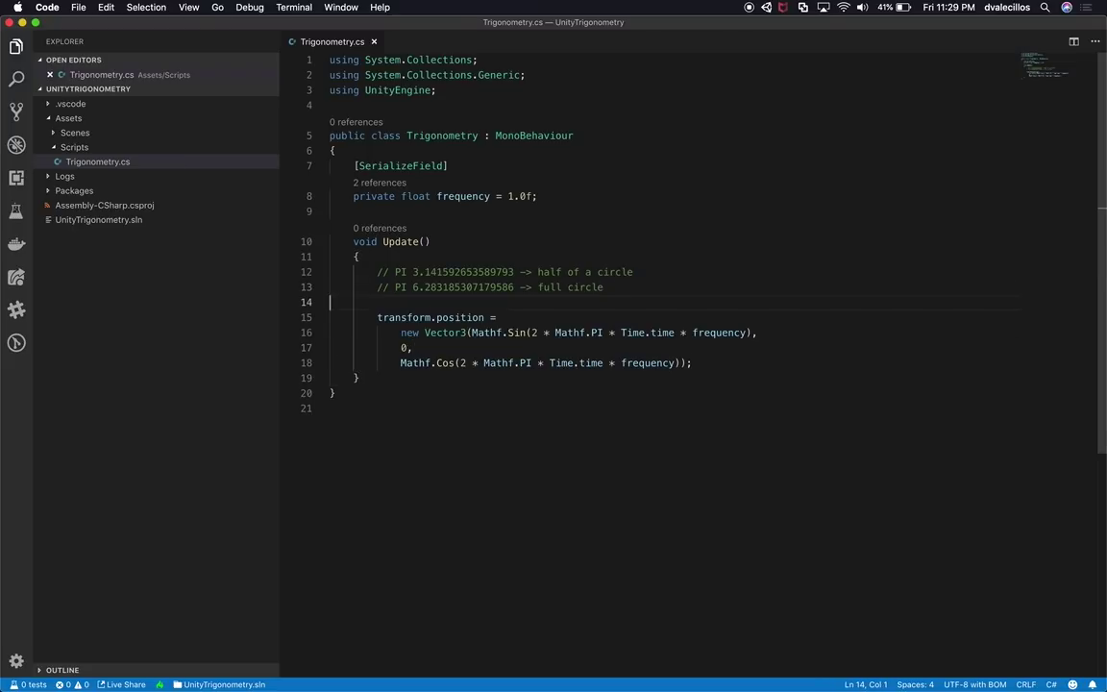
key(BackSpace)
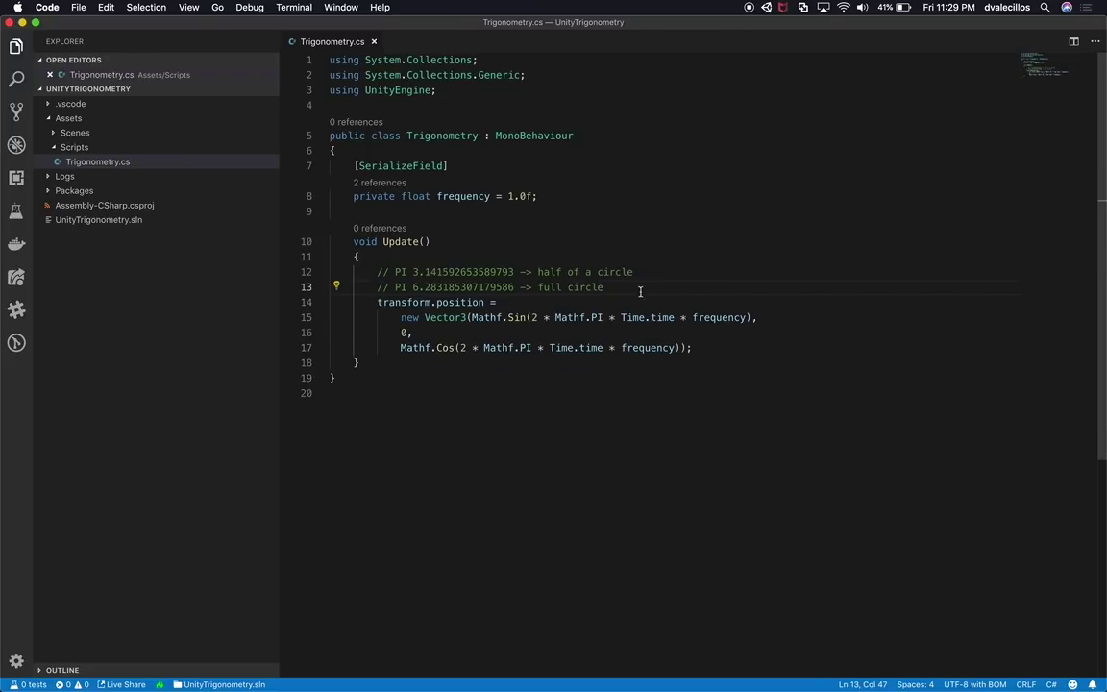
Review the position formula: the Mathf.Sin call, its 2 * factor, frequency and Time.time, and the matching Mathf.Cos expression
drag(470, 317, 509, 318)
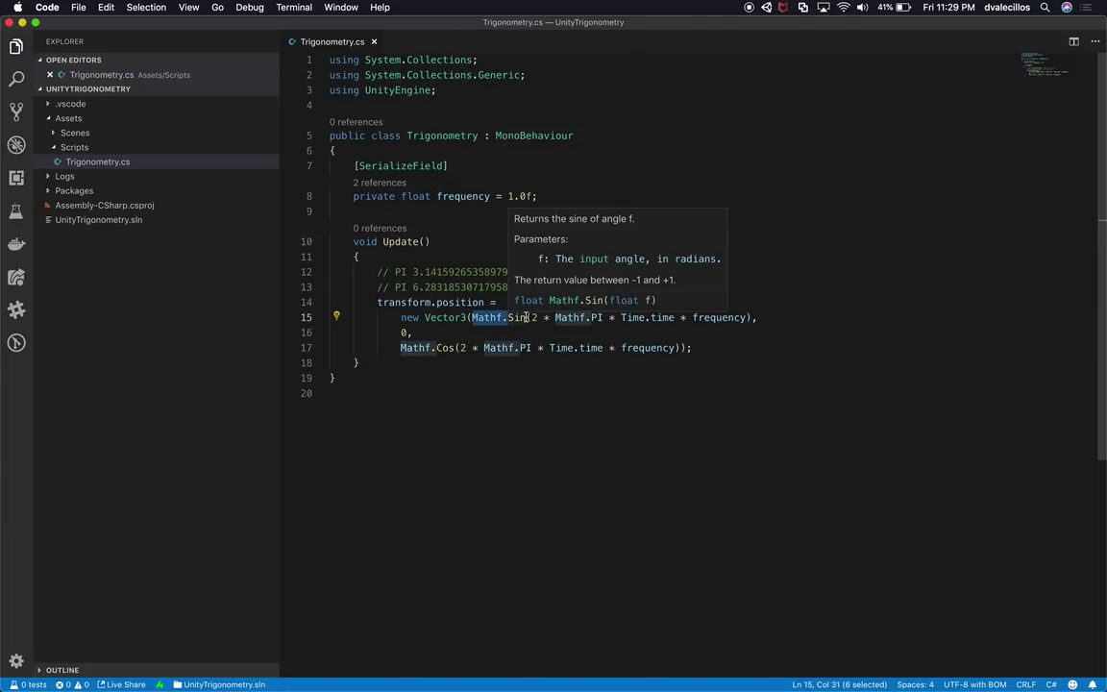
drag(532, 317, 555, 317)
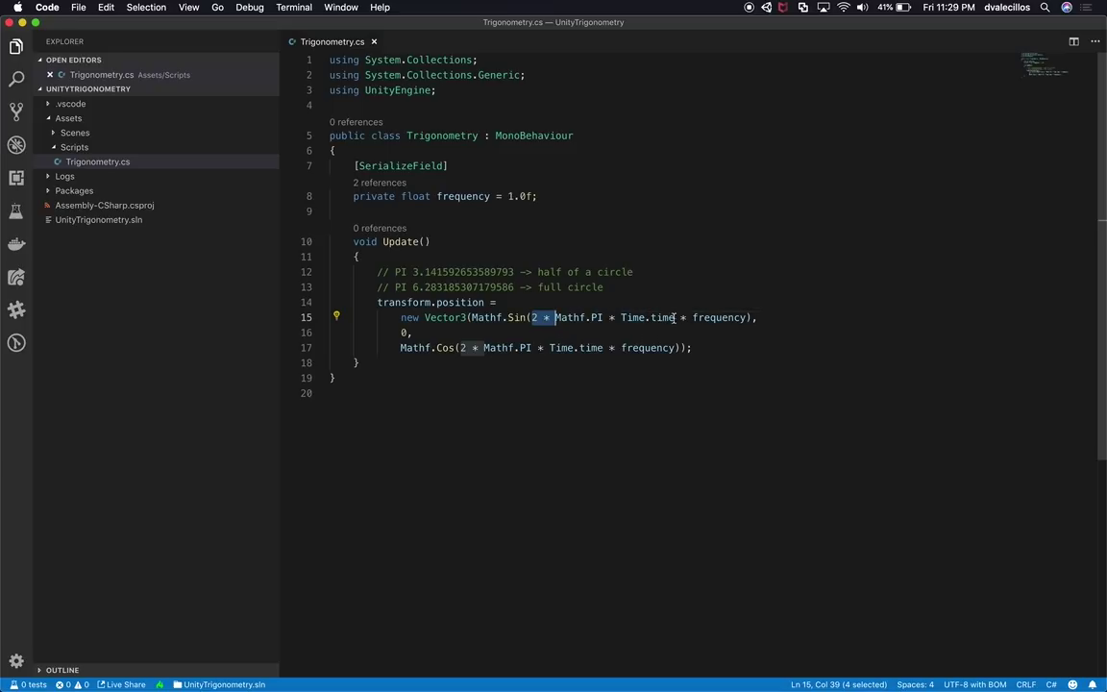
click(711, 317)
double_click(712, 318)
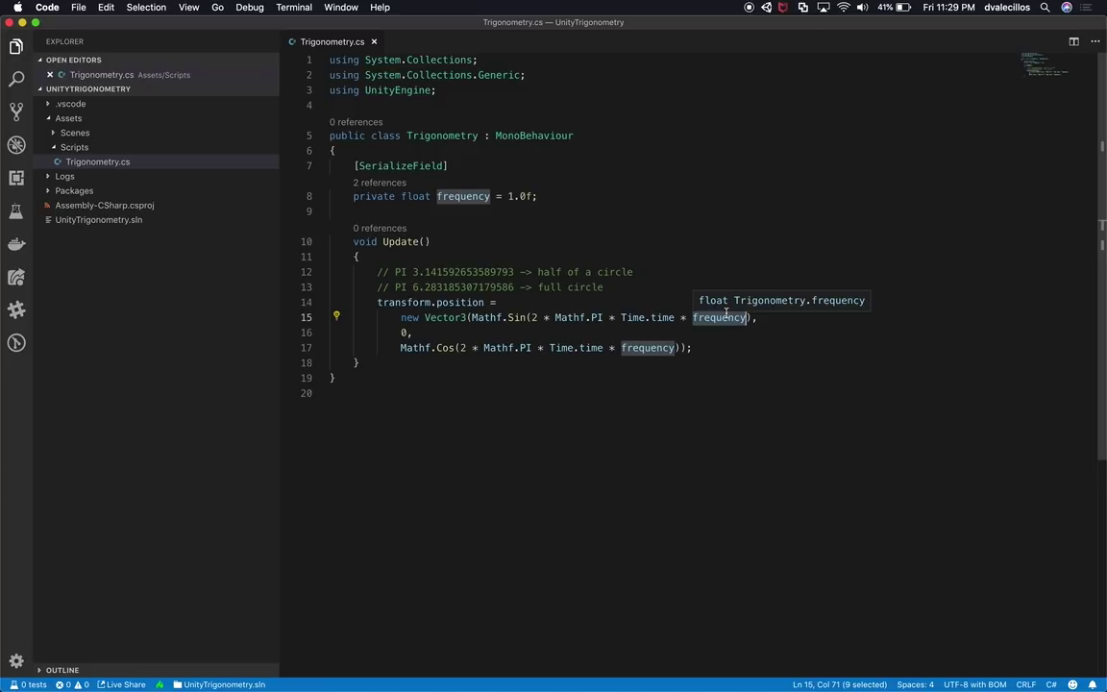
drag(621, 317, 653, 318)
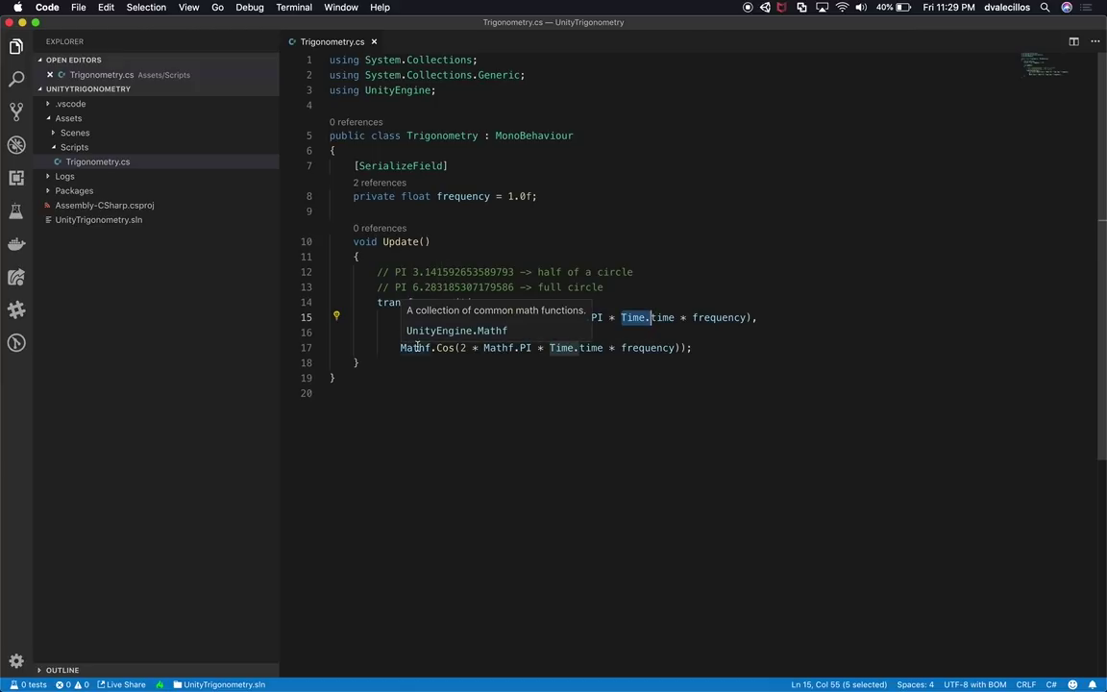
drag(466, 348, 498, 348)
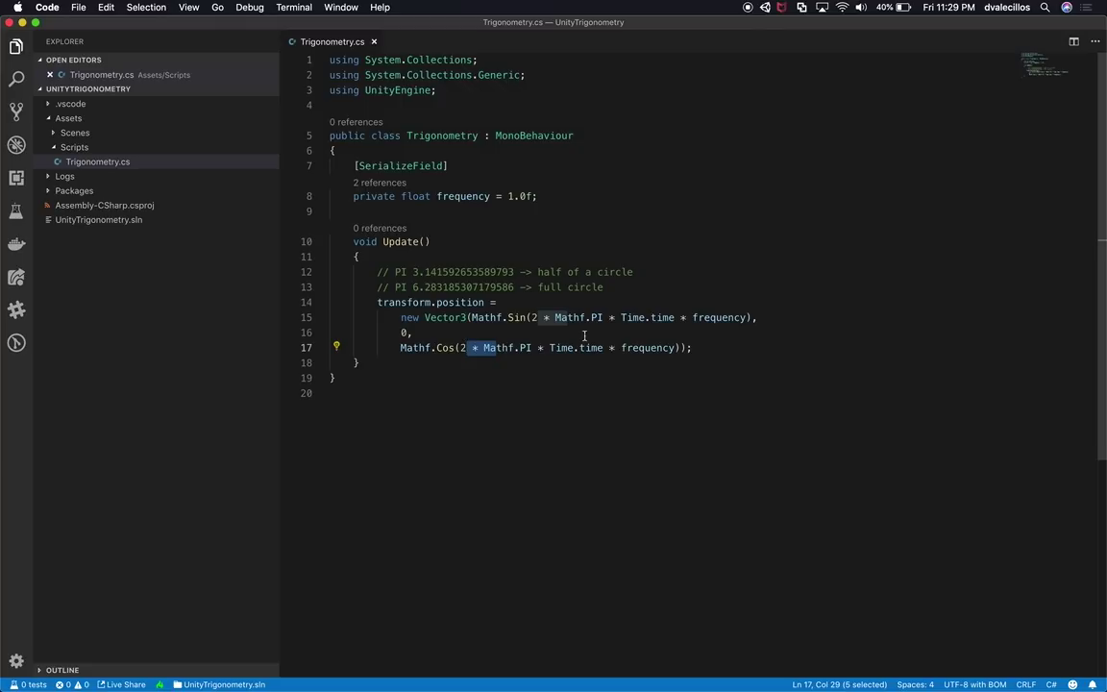
click(437, 347)
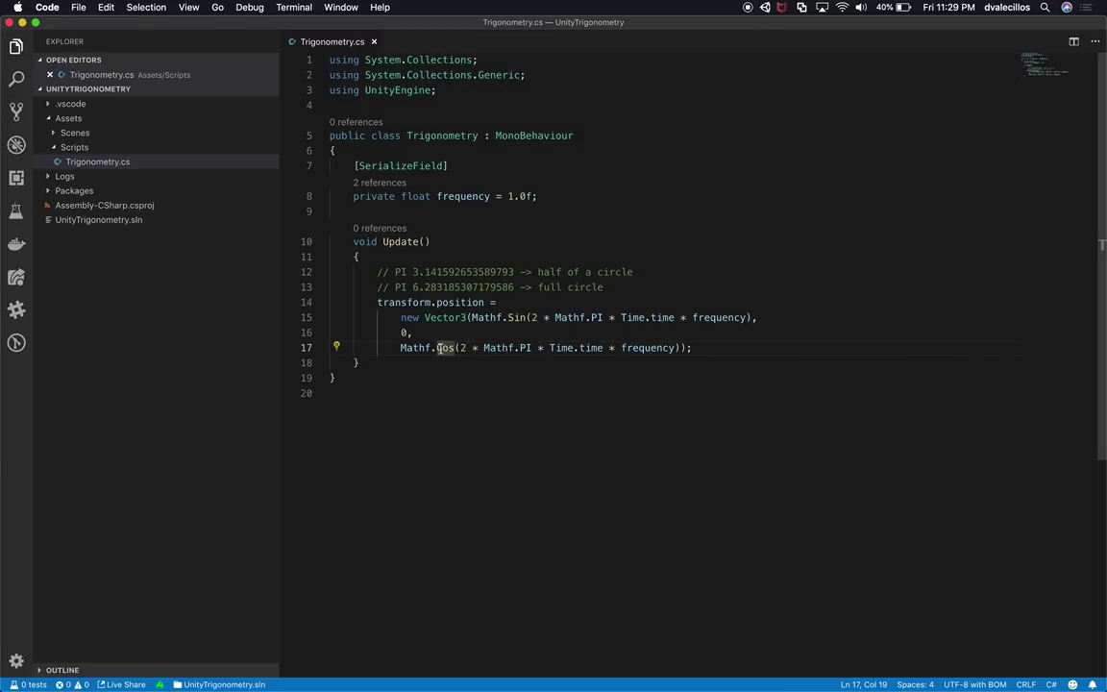
key(Down)
Switch to Unity and examine the moving Sphere in the Scene view along with its X and Y position values
key(super+Tab)
key(super+Tab)
key(super+Tab)
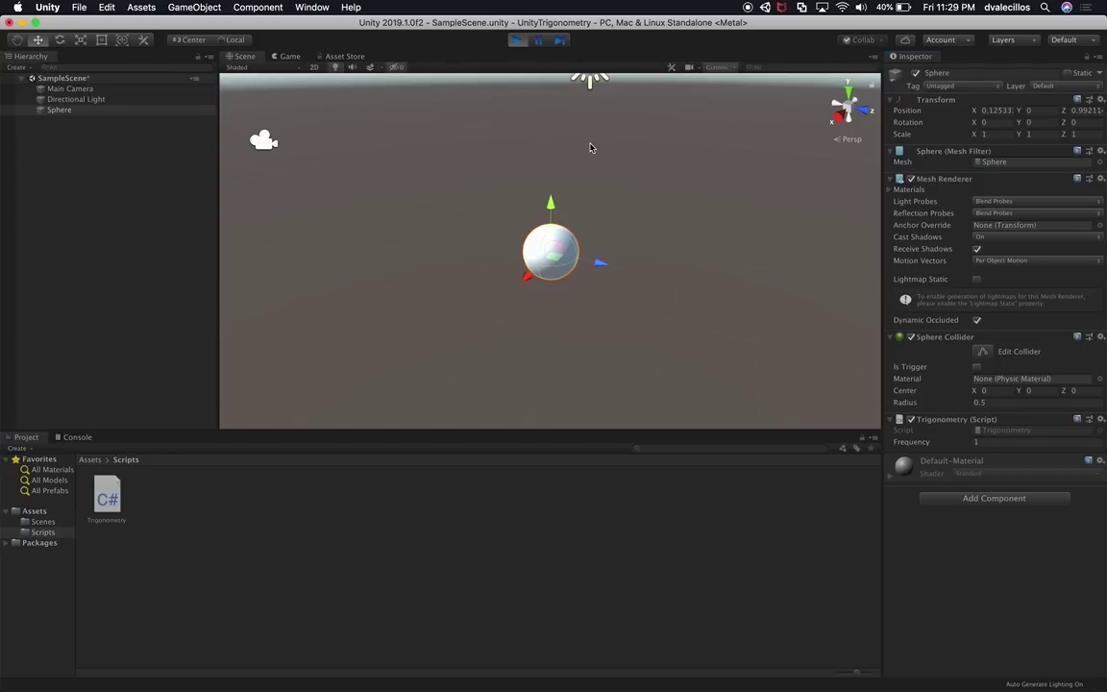
click(242, 55)
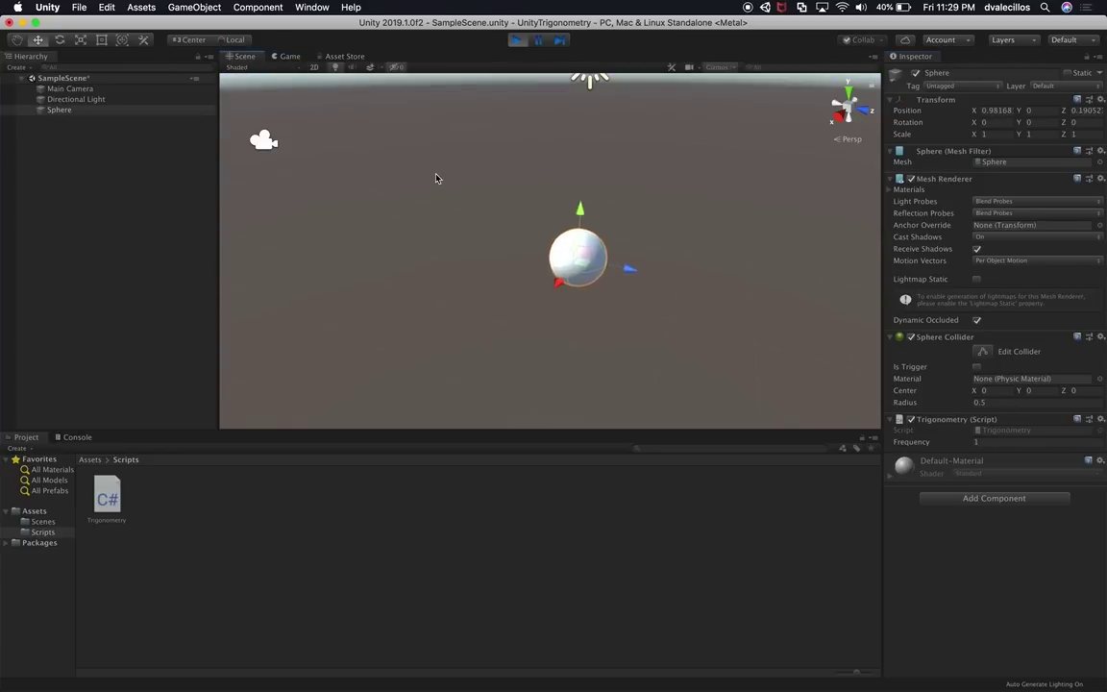
click(96, 109)
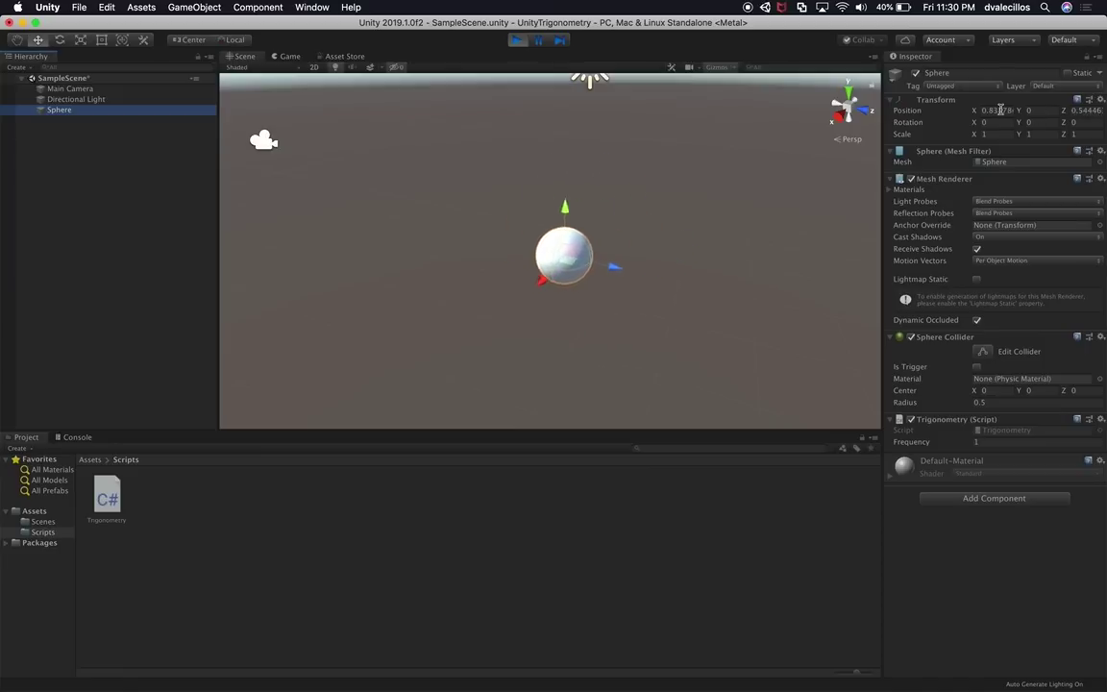
click(989, 110)
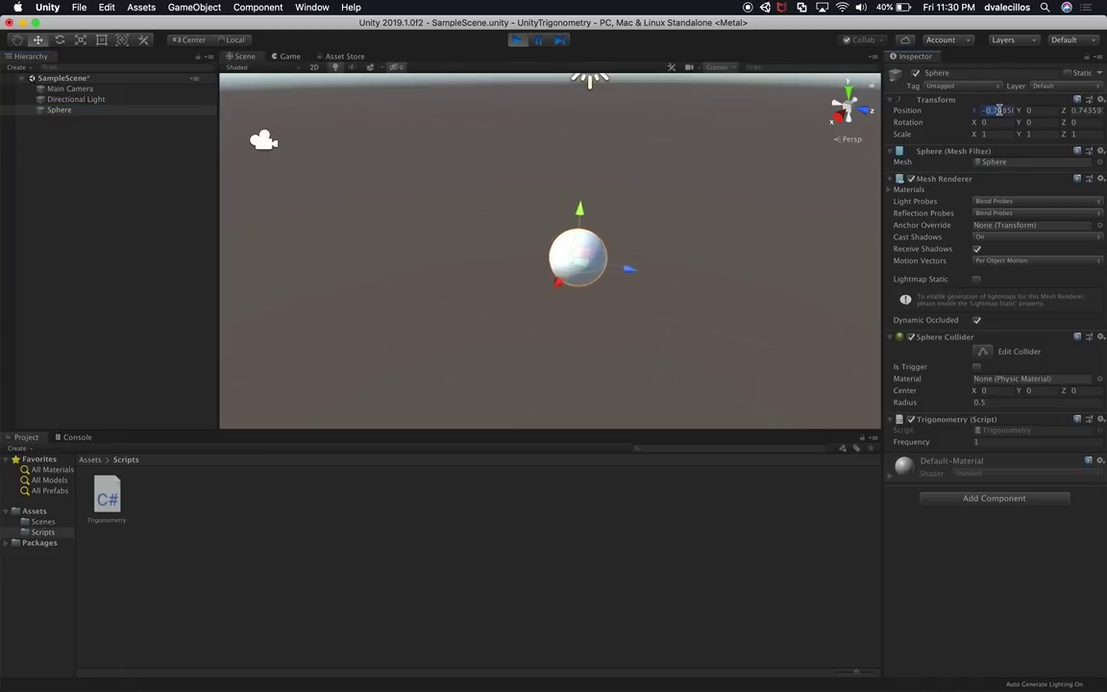
click(1033, 112)
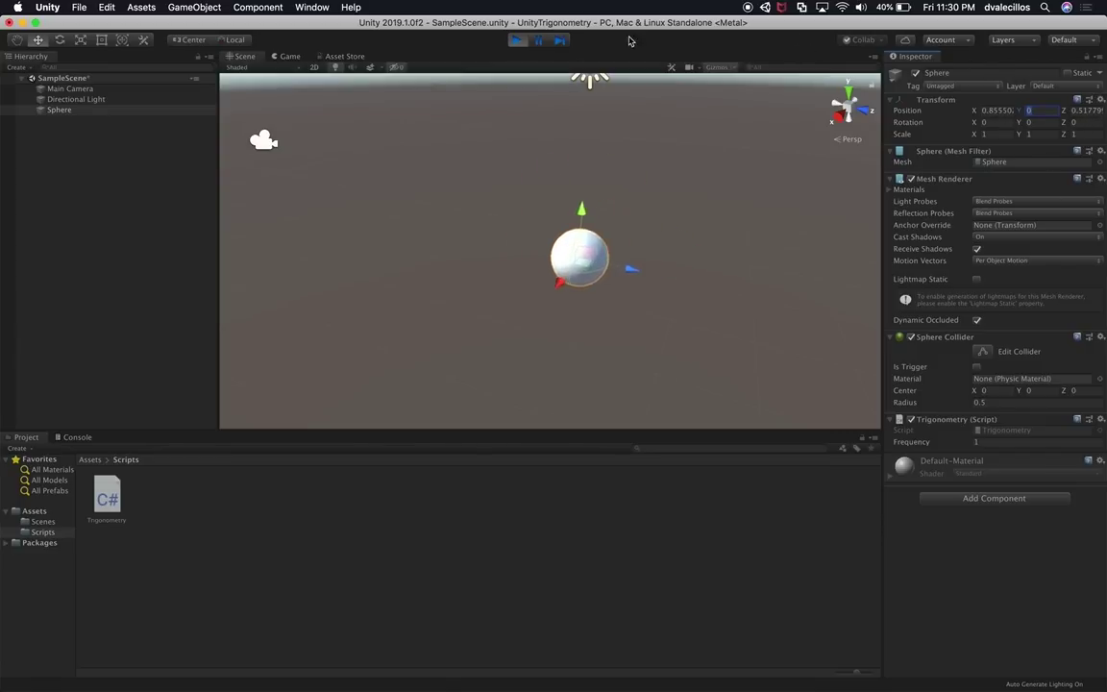
Lower the Frequency of the Sphere's Trigonometry script to 0.07
drag(894, 444, 894, 447)
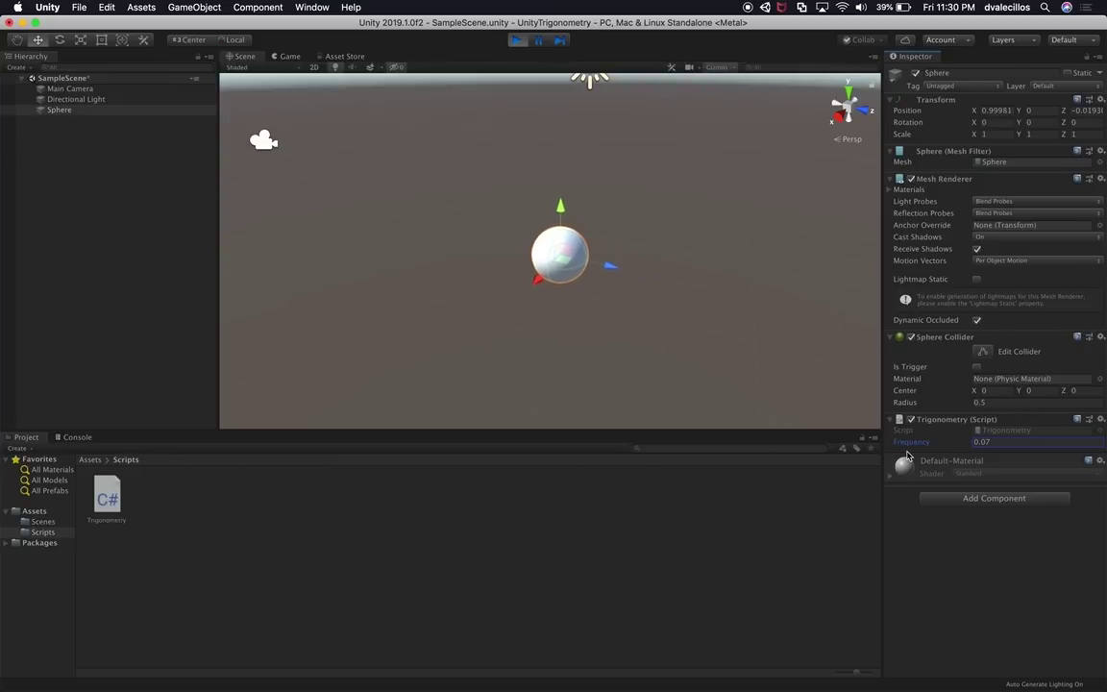
Stop the scene, switch to Visual Studio Code, move the Mathf.Cos expression to the Vector3's Y component with 0 as Z, and save
click(517, 39)
key(super+Tab)
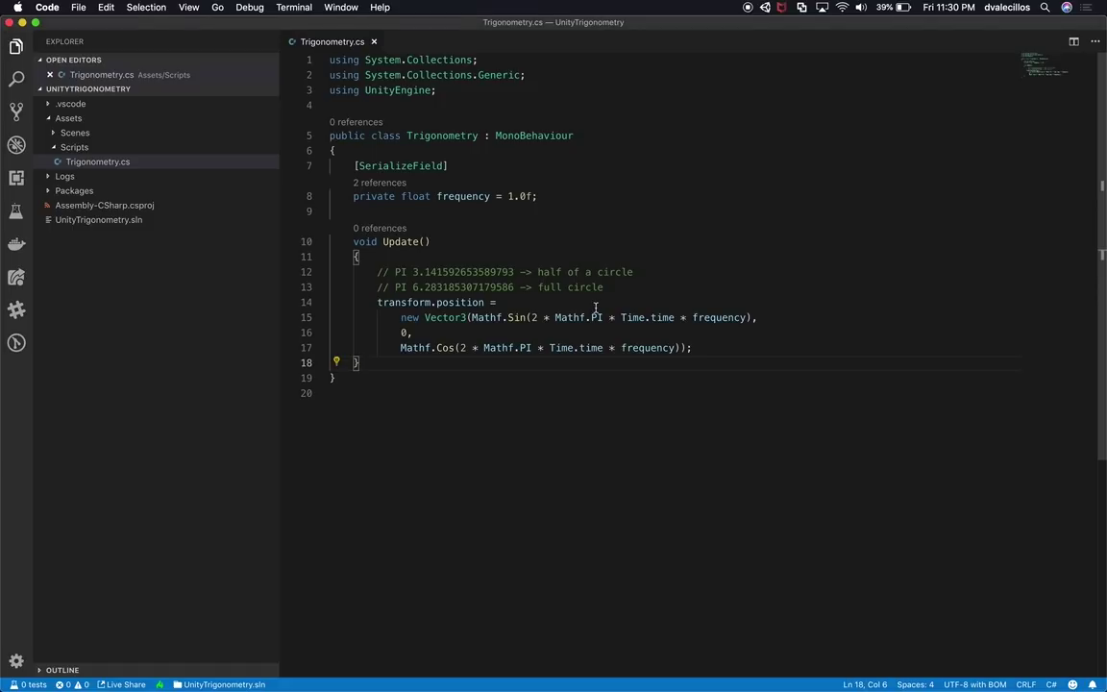
drag(400, 348, 680, 348)
key(super+c)
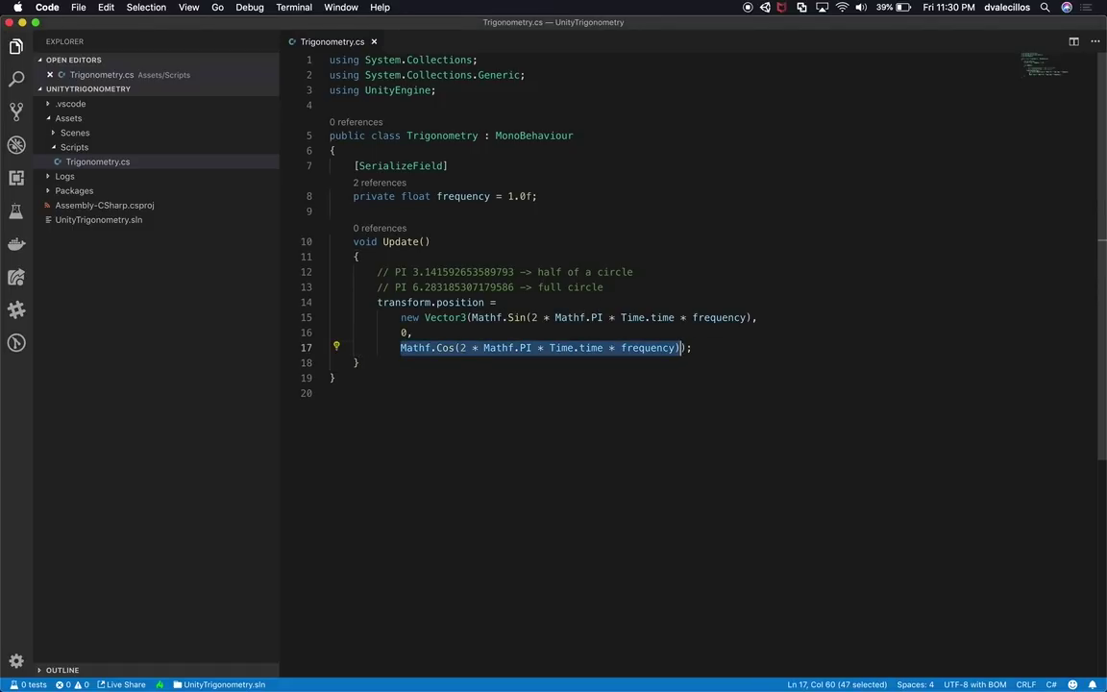
key(BackSpace)
text(0)
key(Up)
key(BackSpace)
key(super+v)
key(super+s)
key(Down)
key(Down)
Run the scene in Unity, collapse the Sphere's Mesh Renderer component, and examine its motion and position values in the Scene view
key(super+Tab)
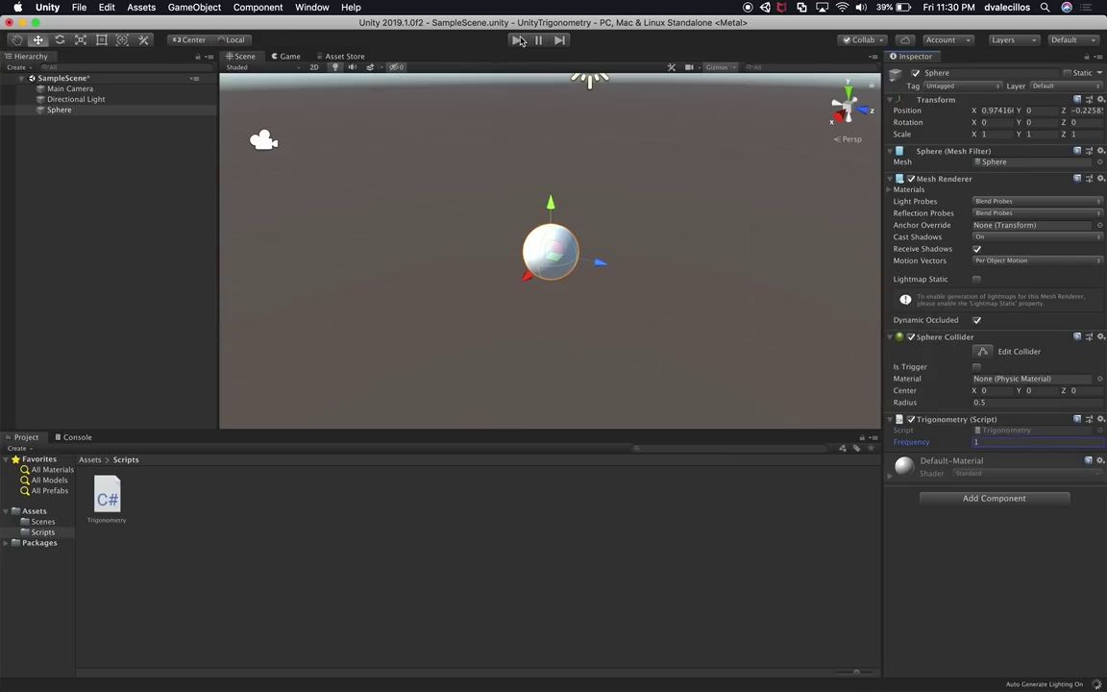
click(518, 40)
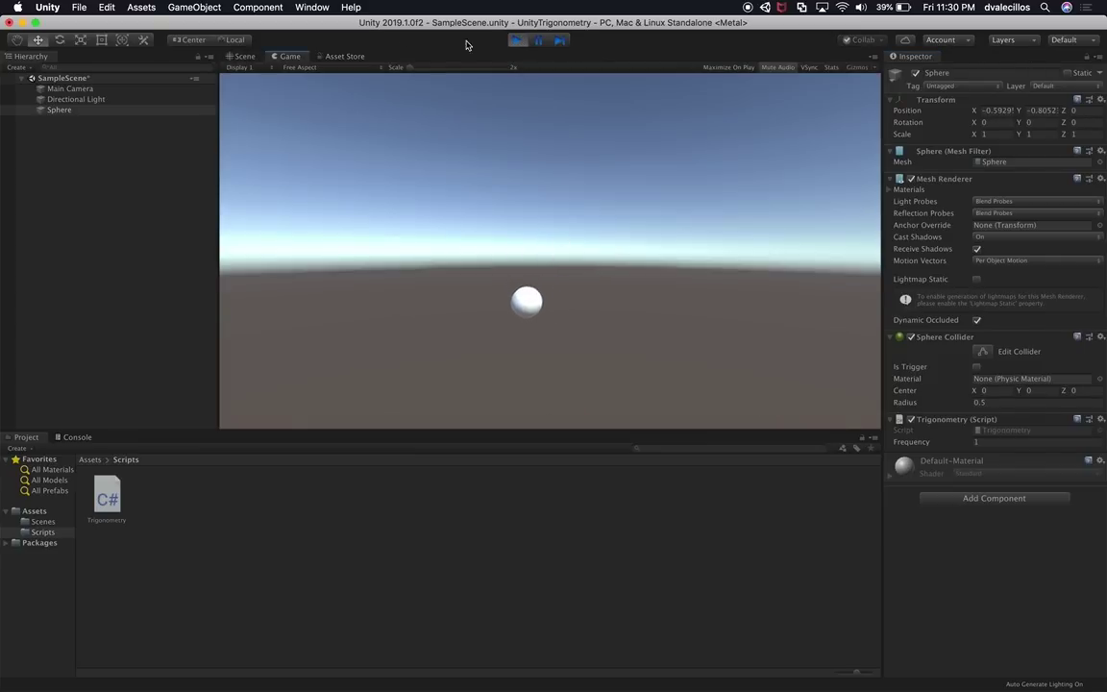
click(242, 58)
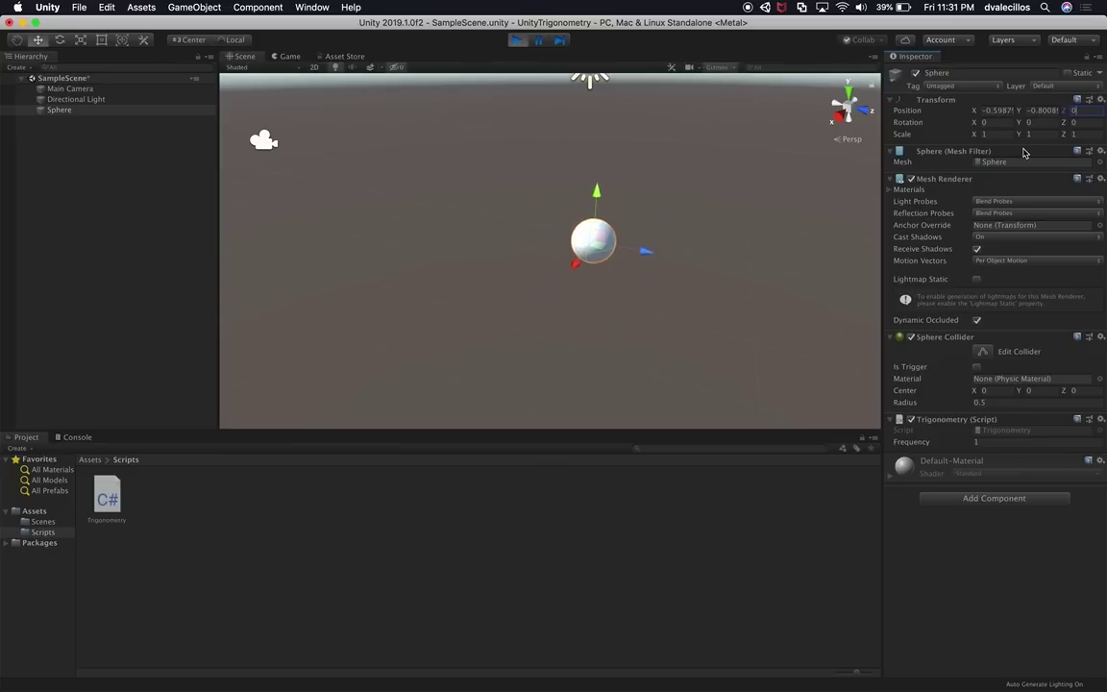
click(990, 179)
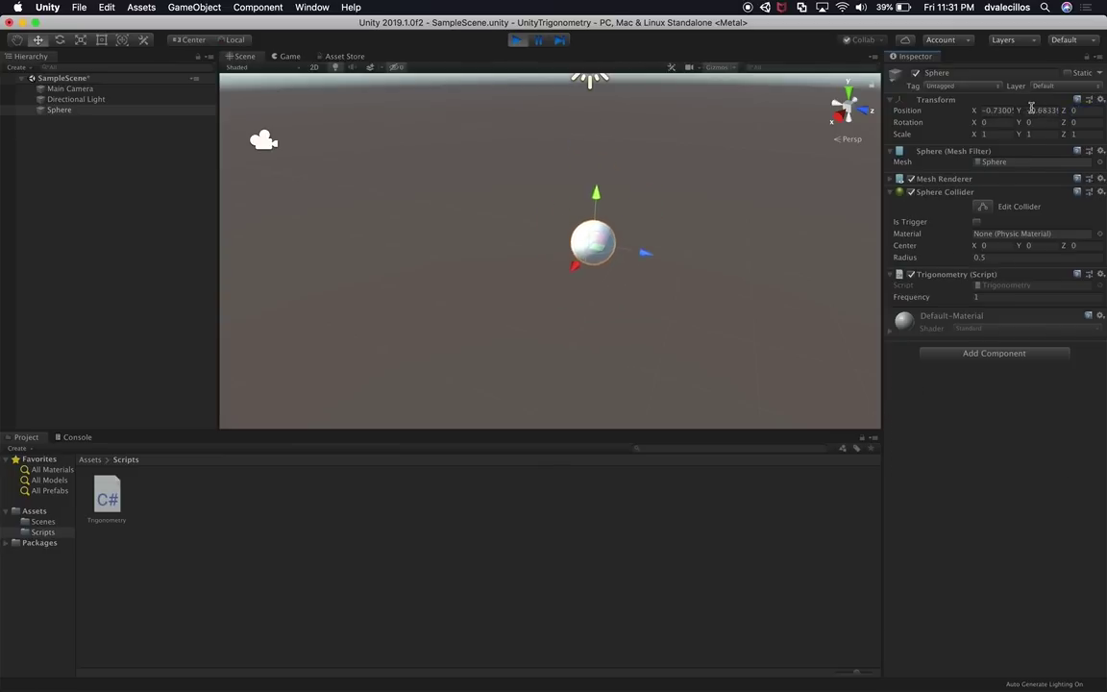
click(73, 131)
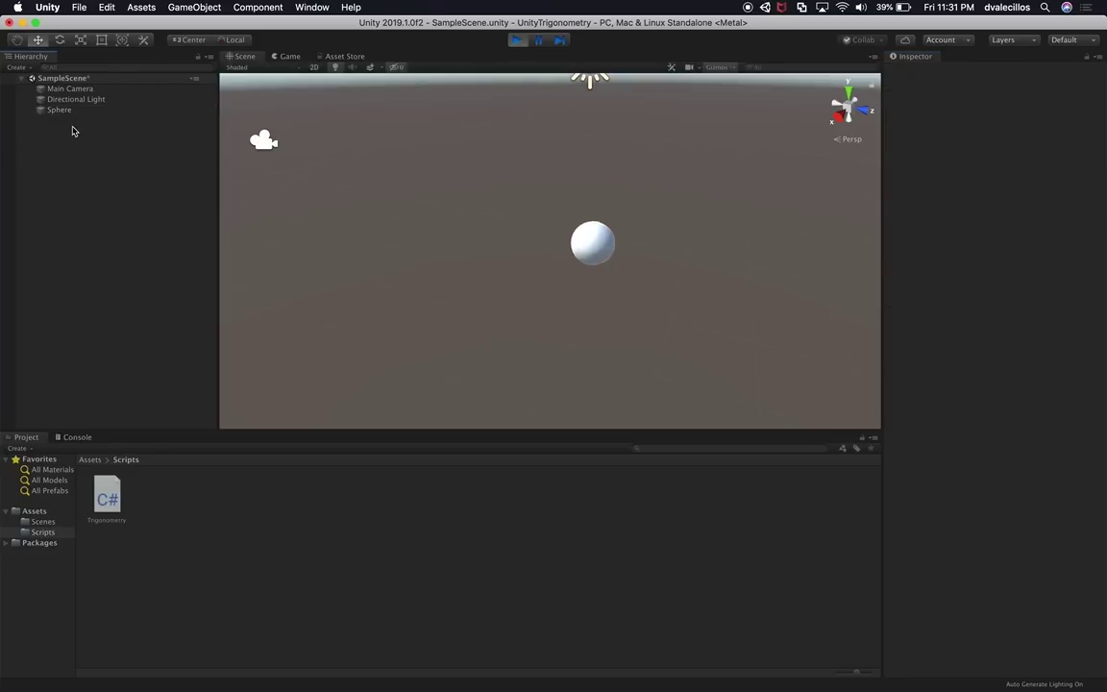
click(67, 112)
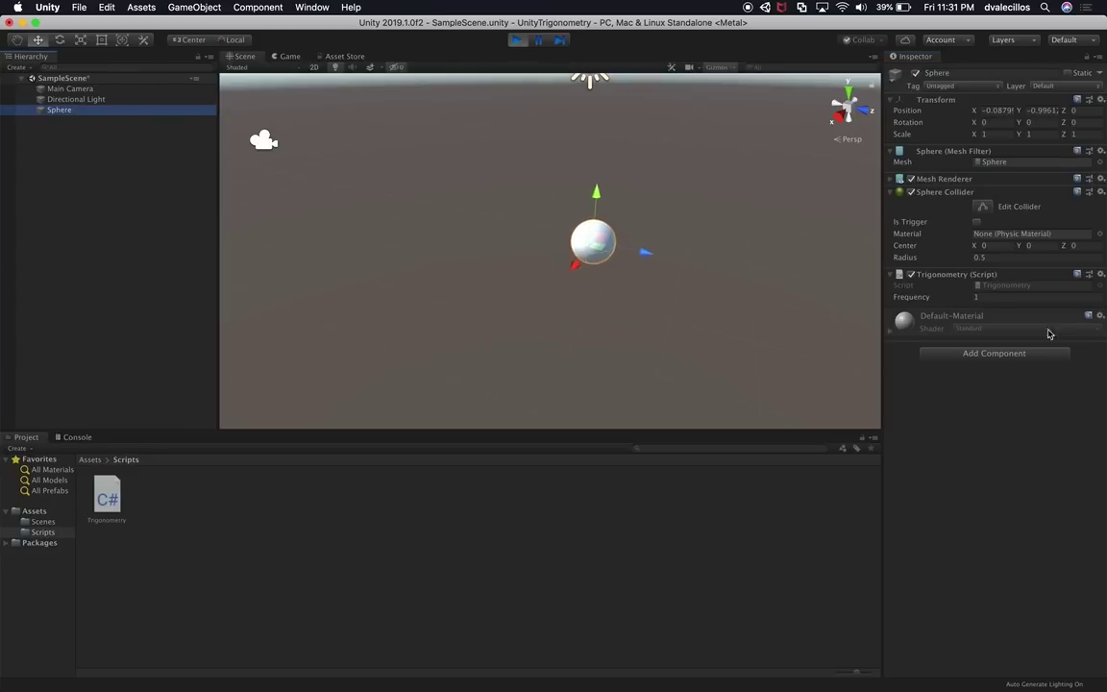
Lower the Frequency of the Sphere's Trigonometry script to 0.25 and stop the running scene
drag(968, 299, 950, 300)
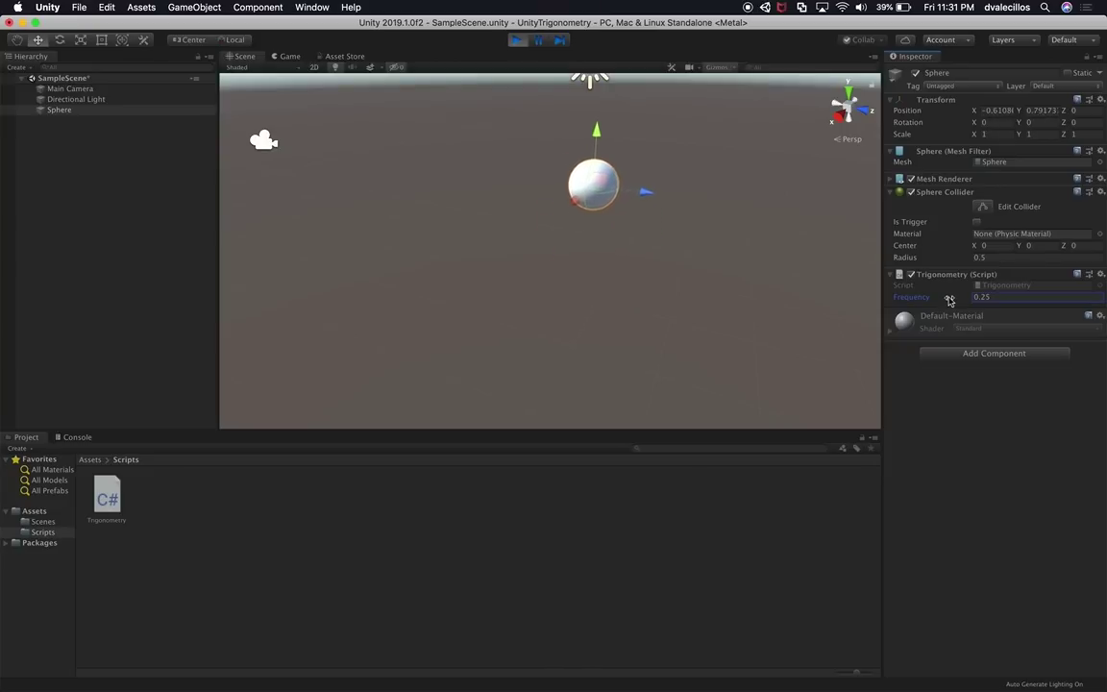
scroll(748, 334, down, 2)
key(super+p)
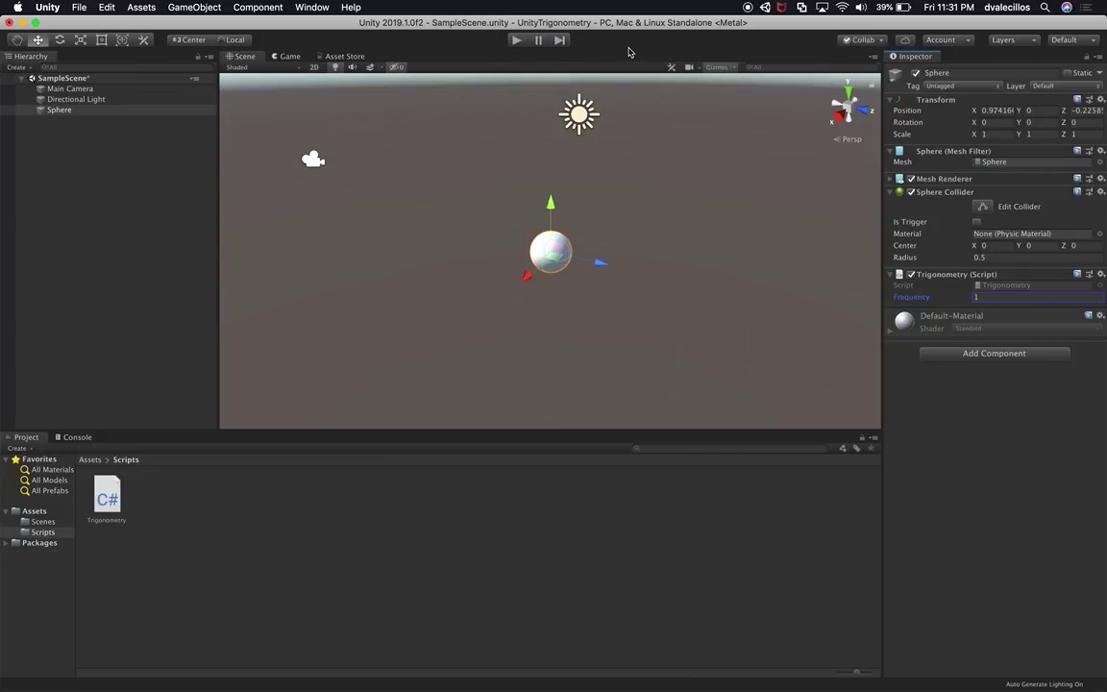
alt+drag(675, 288, 485, 269)
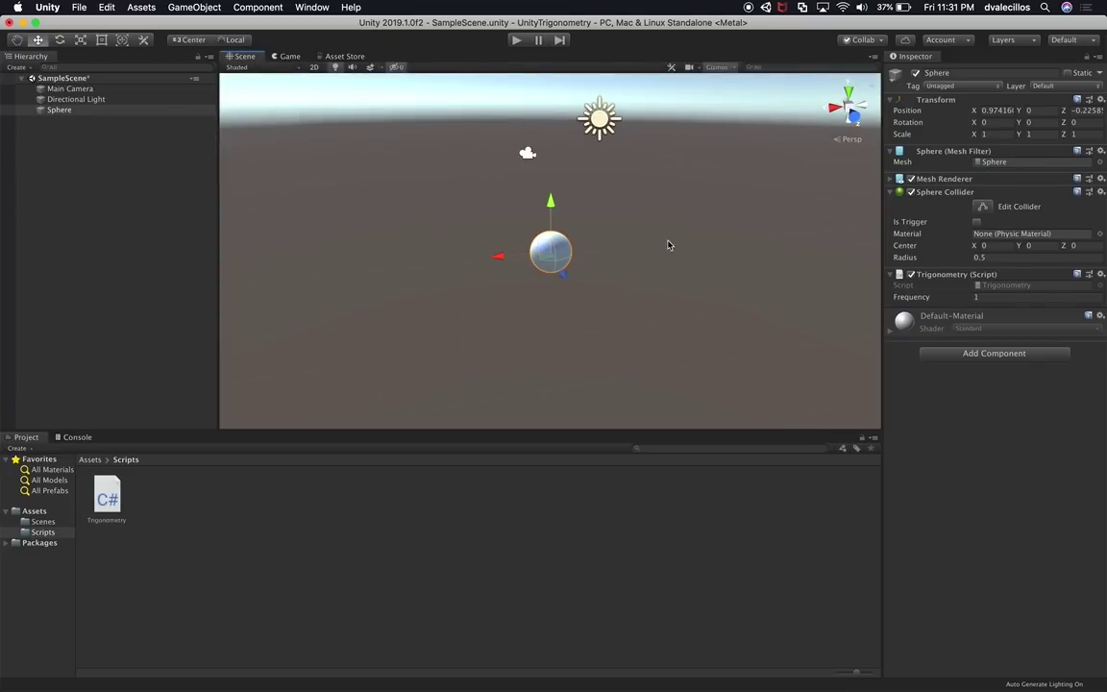
In Visual Studio Code, declare a private float waveLength field initialised to 1.0f below the frequency field
key(super+Tab)
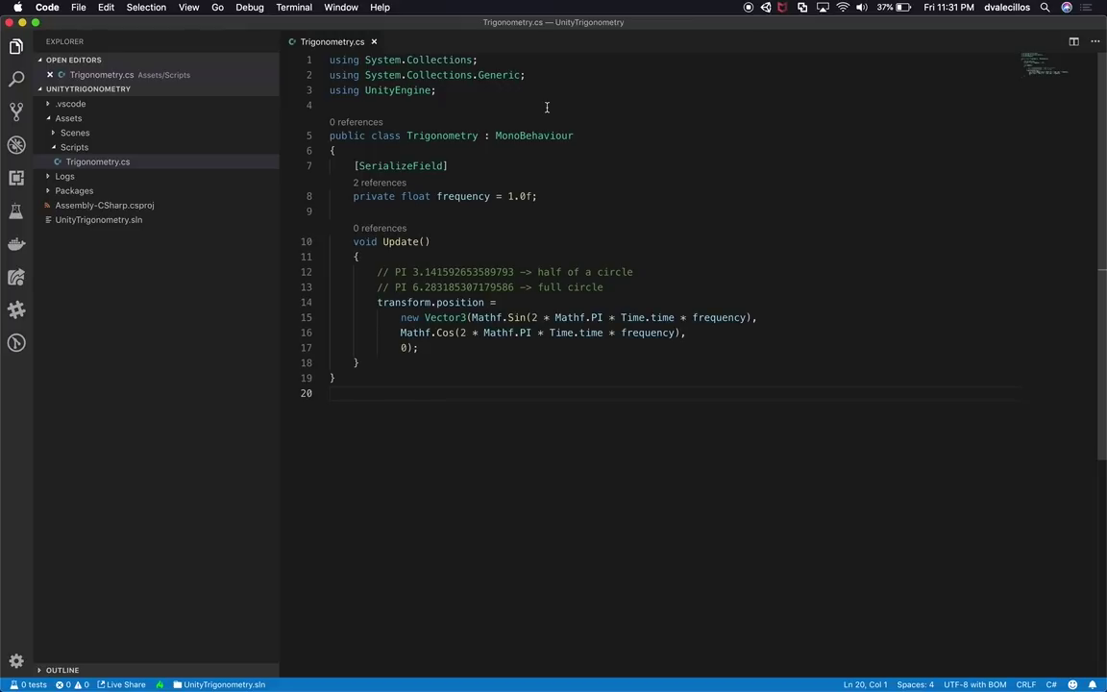
click(547, 196)
key(Return)
key(Return)
click(550, 196)
text(pr)
key(BackSpace)
key(BackSpace)
key(Return)
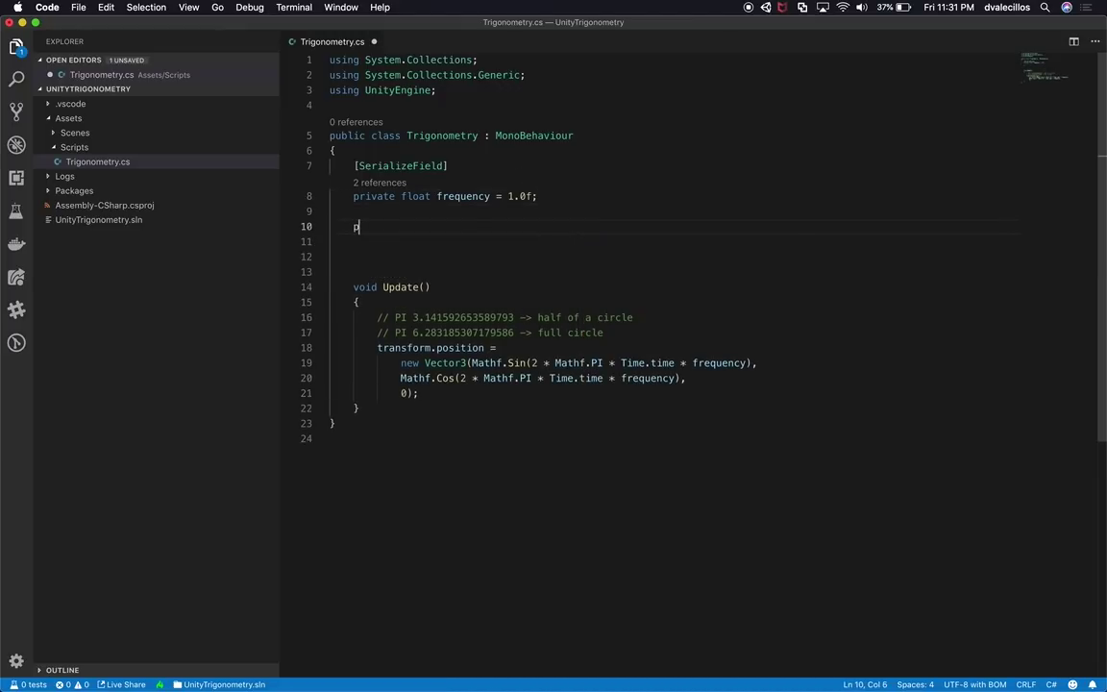
text(private float waveLength)
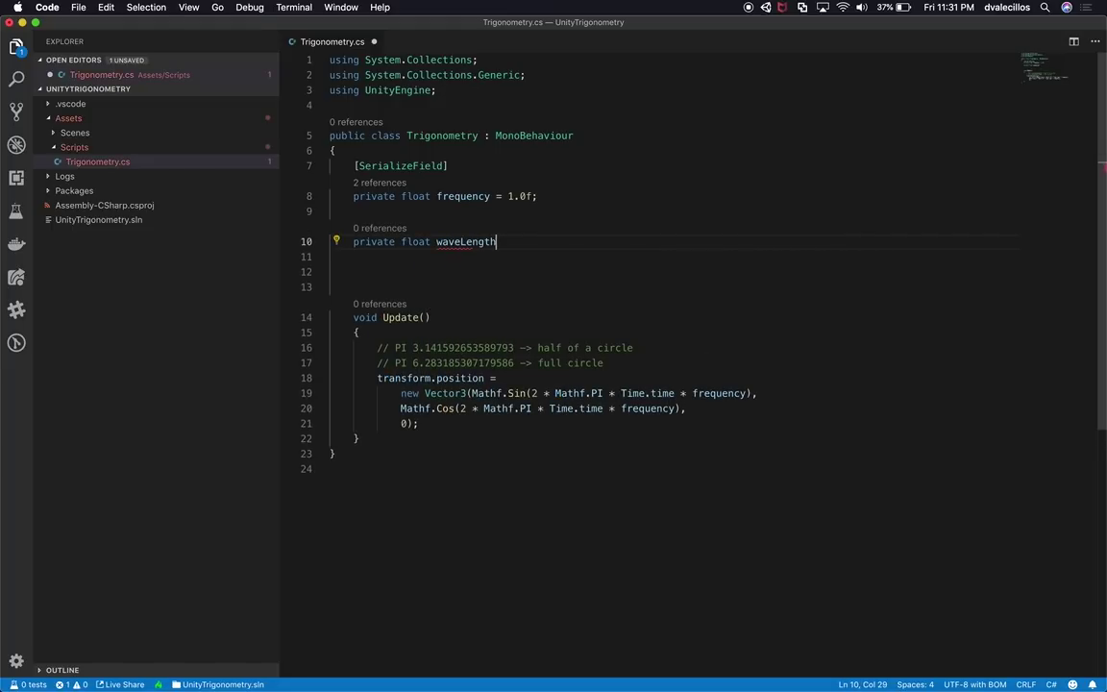
text(1.0f;)
key(alt+shift+Left)
text(f)
key(BackSpace)
text(0f;)
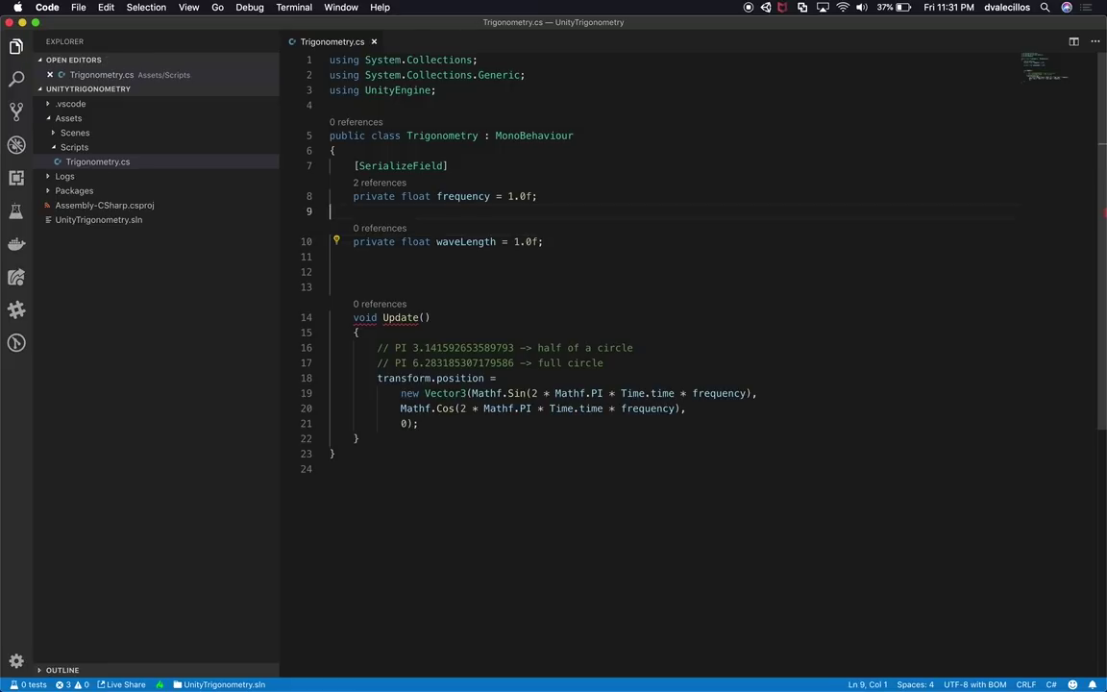
Add a [SerializeField] attribute above the waveLength field and delete the extra blank lines below it
key(Return)
text([s)
key(Return)
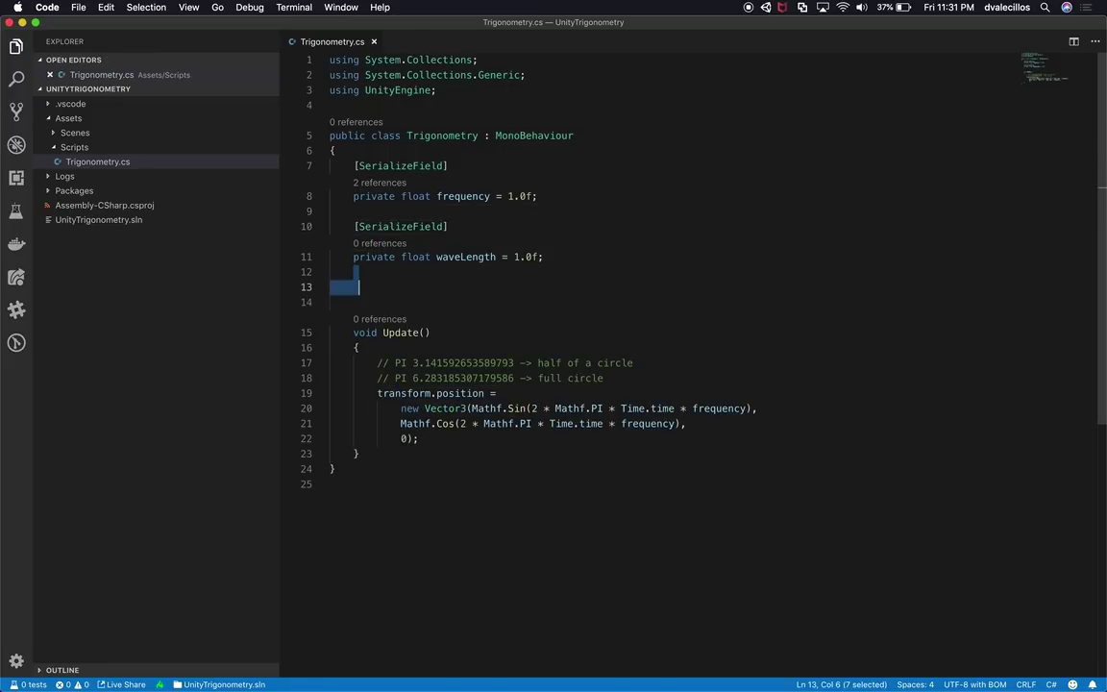
key(BackSpace)
key(BackSpace)
key(BackSpace)
Multiply both the Mathf.Sin and Mathf.Cos components of the position vector by waveLength and save the script
double_click(476, 256)
click(606, 276)
double_click(478, 257)
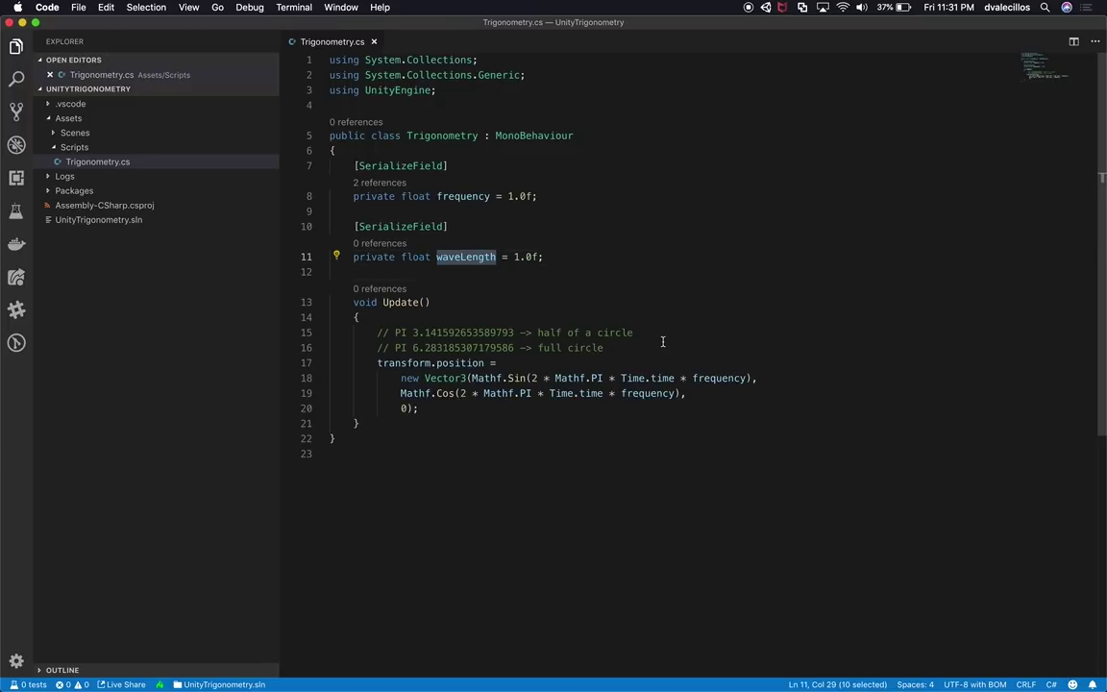
click(751, 378)
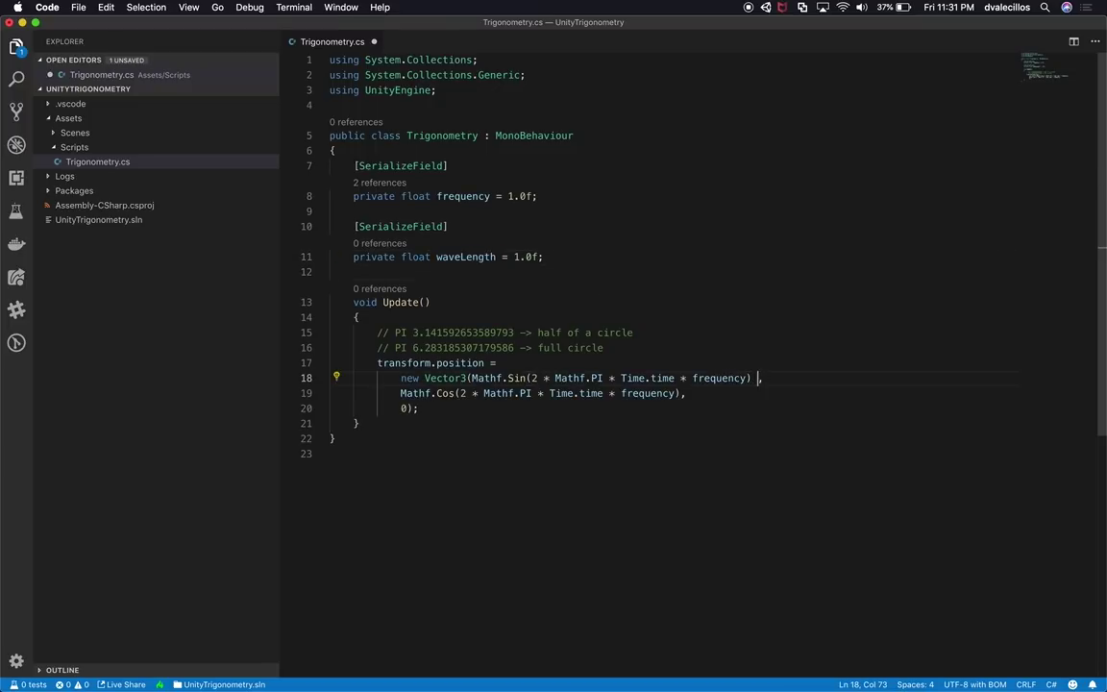
click(681, 394)
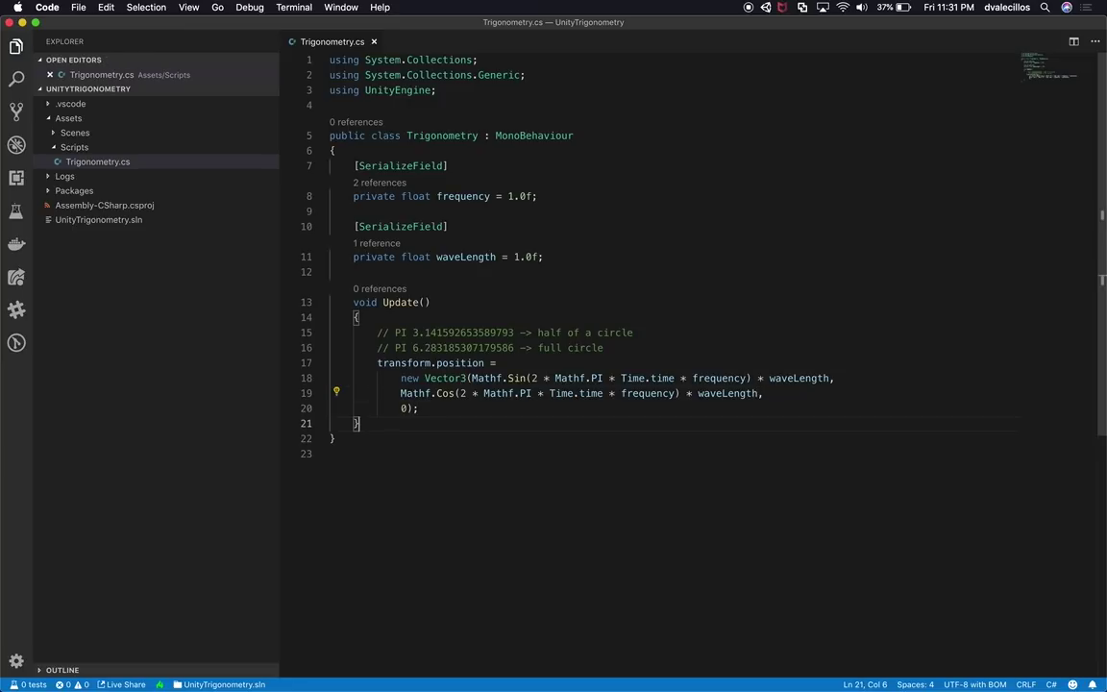
Run the scene in Unity and increase the Wave Length of the Sphere's Trigonometry script, trying 4.19
key(super+Tab)
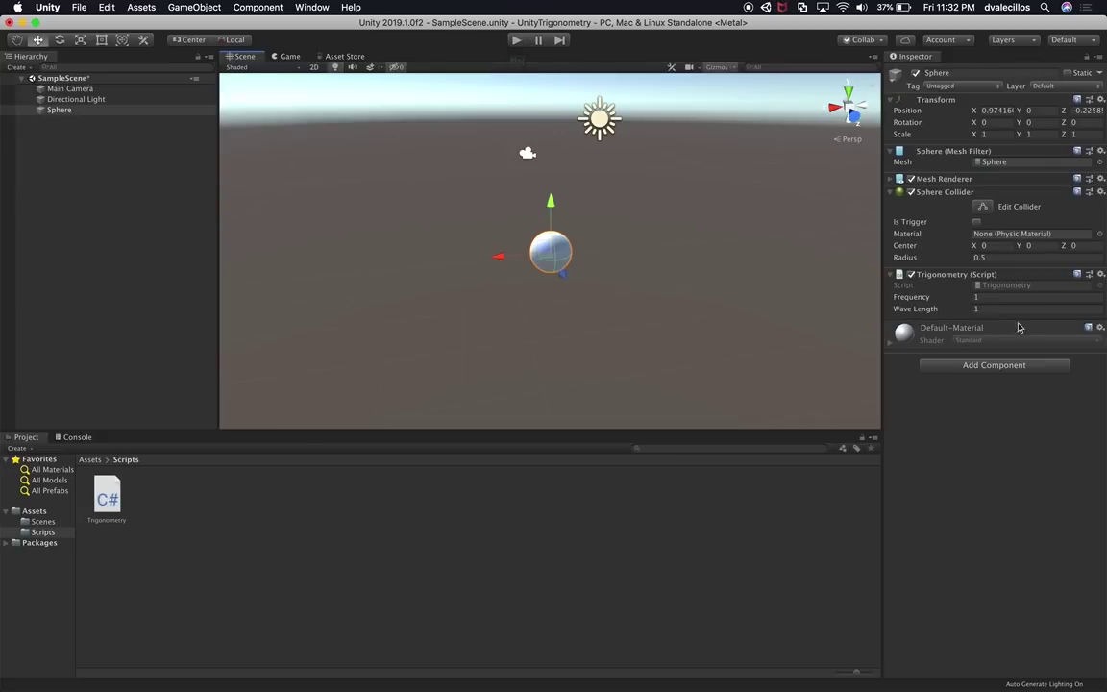
click(517, 40)
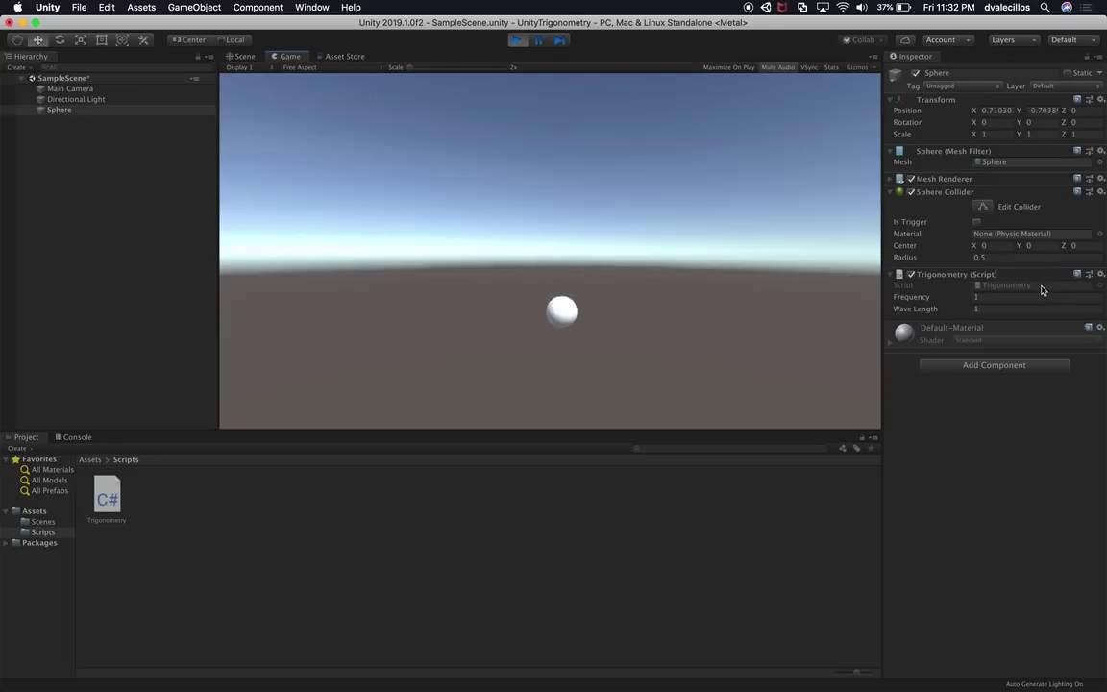
drag(937, 311, 1012, 323)
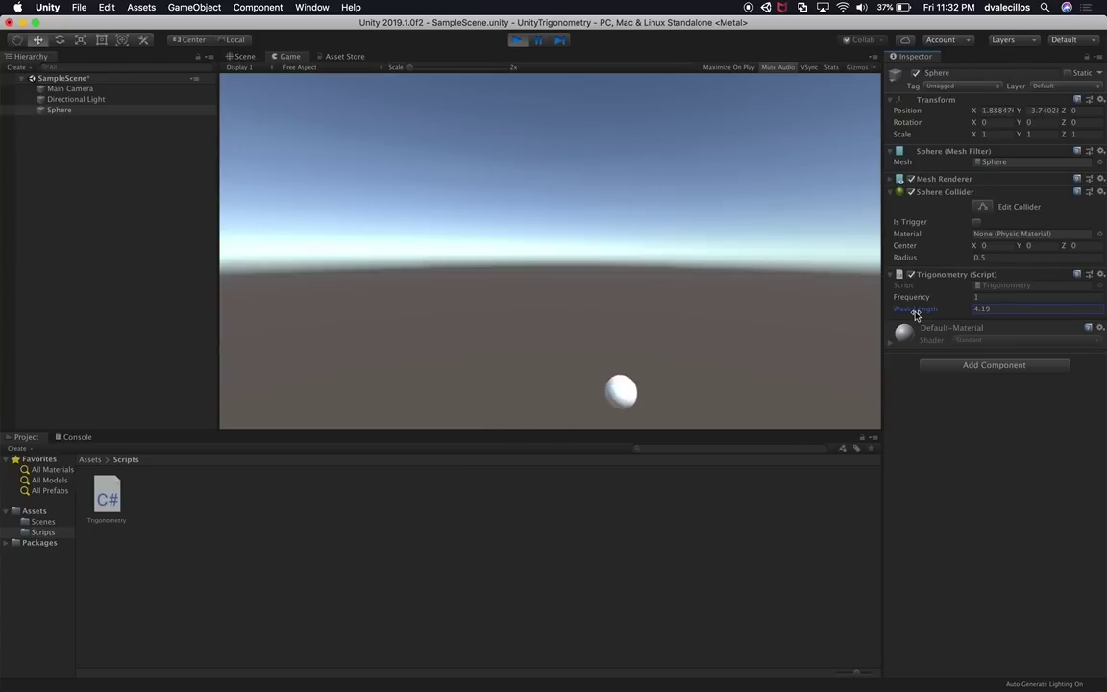
drag(922, 312, 964, 308)
Duplicate the Sphere and set the copy's Wave Length to 2.62
click(69, 131)
click(69, 111)
key(super+d)
click(921, 310)
drag(920, 310, 880, 317)
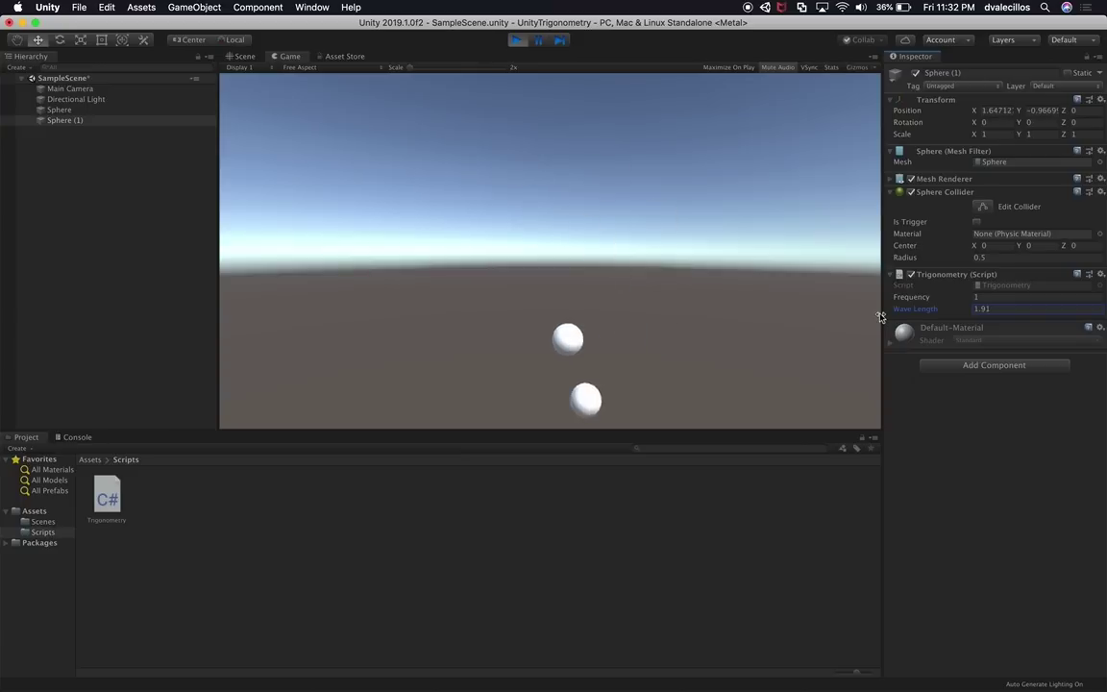
drag(932, 319, 935, 311)
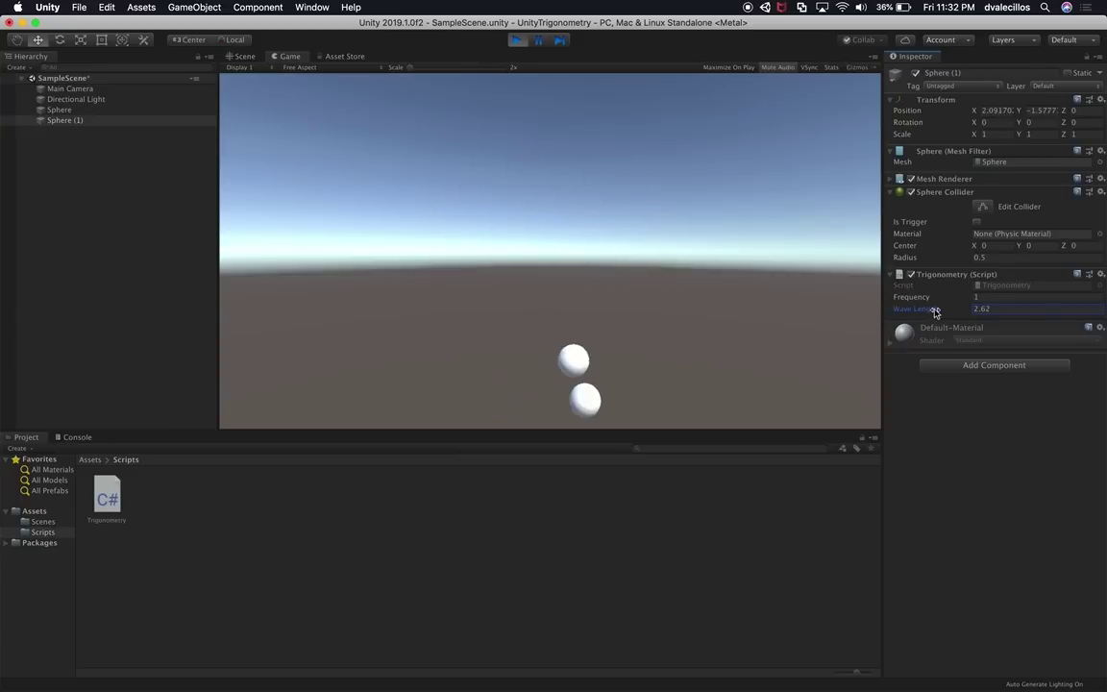
Duplicate Sphere (1) and set the new copy's Wave Length to -1.15
click(99, 169)
click(72, 120)
key(super+d)
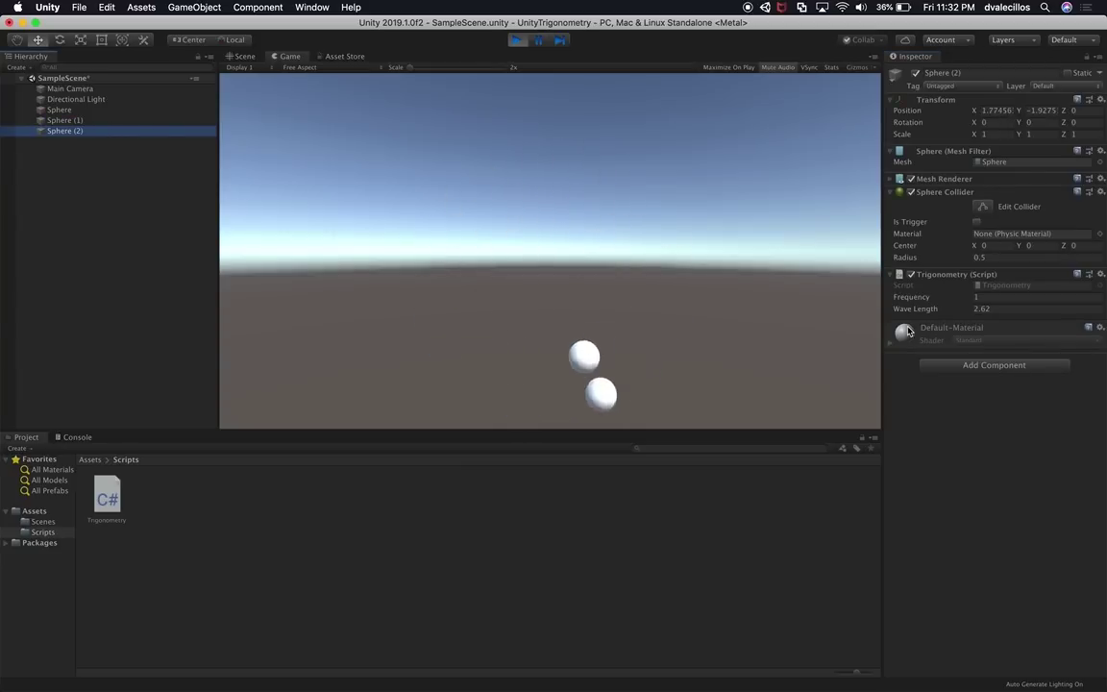
drag(914, 310, 859, 321)
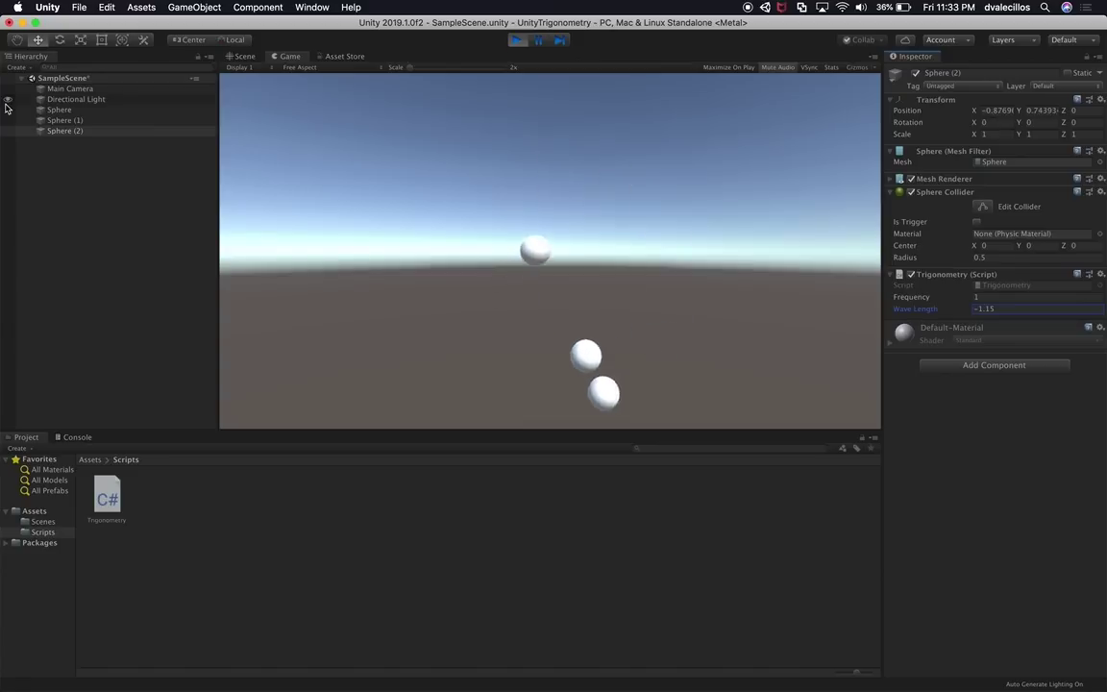
Duplicate Sphere (2) and give the copy a Frequency of 1.8 and a Wave Length of -4.23
click(65, 130)
key(super+d)
drag(939, 315, 854, 314)
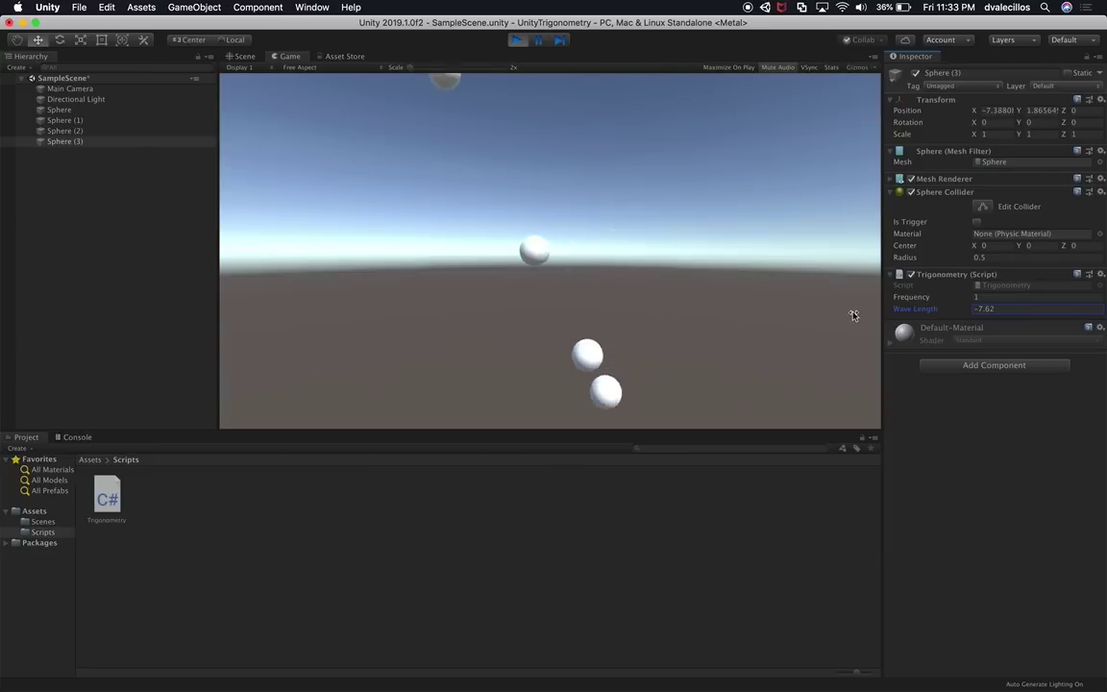
drag(907, 312, 937, 298)
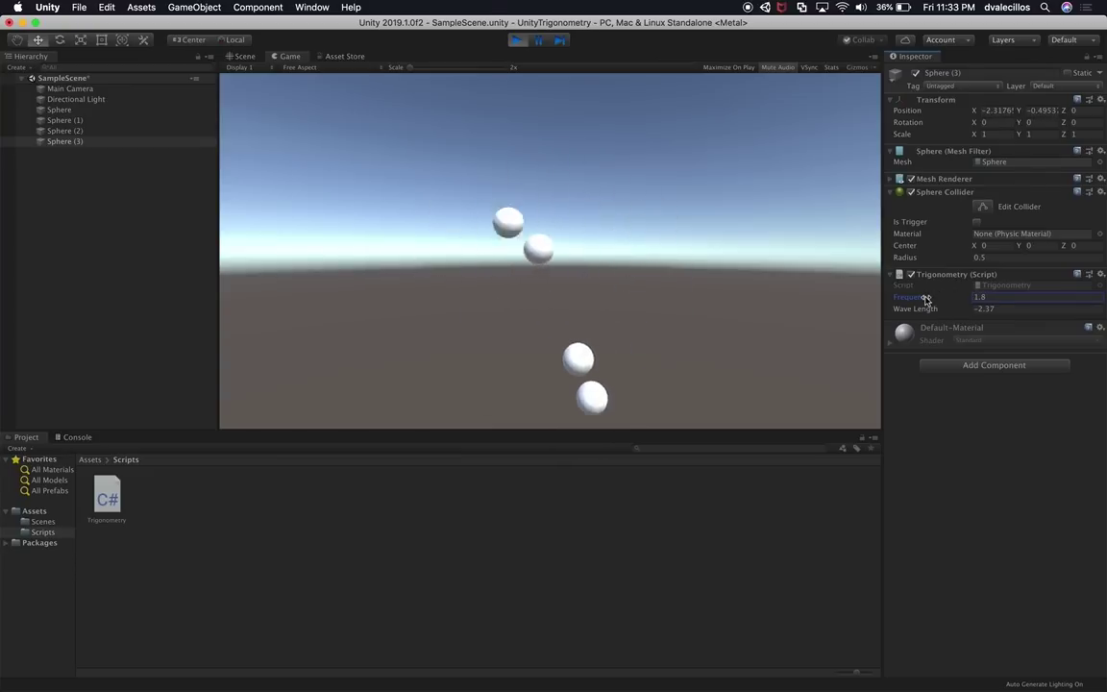
drag(920, 311, 947, 309)
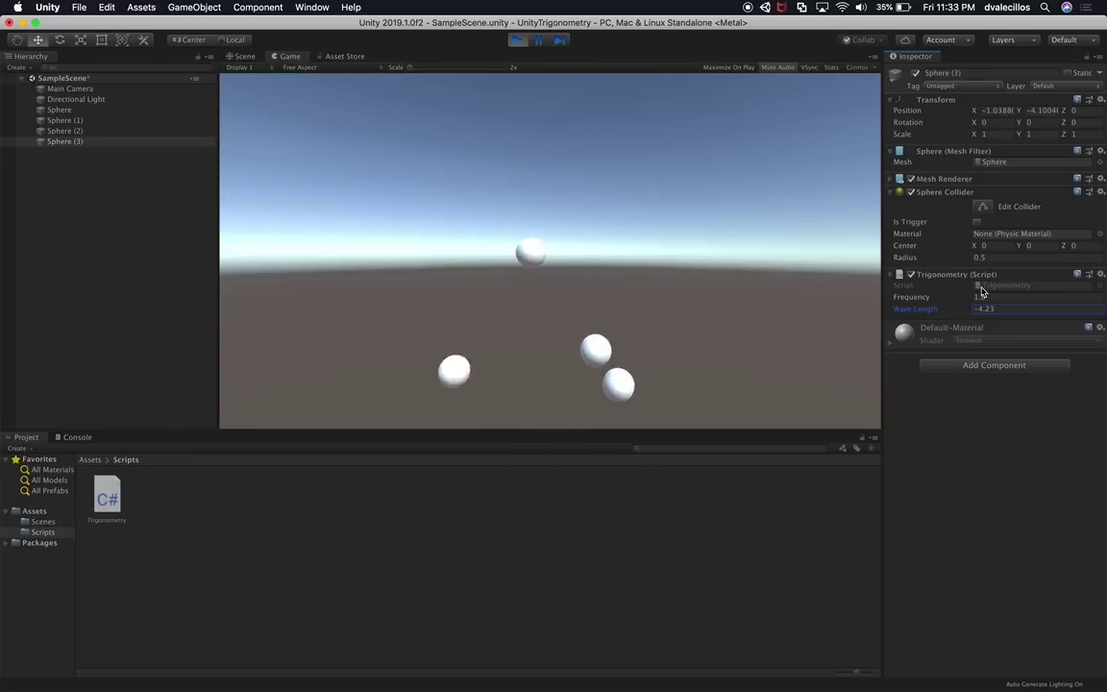
Scale Sphere (3) to 0.5 on X, Y and Z and set its Frequency to 1.22
click(996, 133)
text(0.5)
click(1031, 133)
text(0.5)
click(1084, 134)
text(0.5)
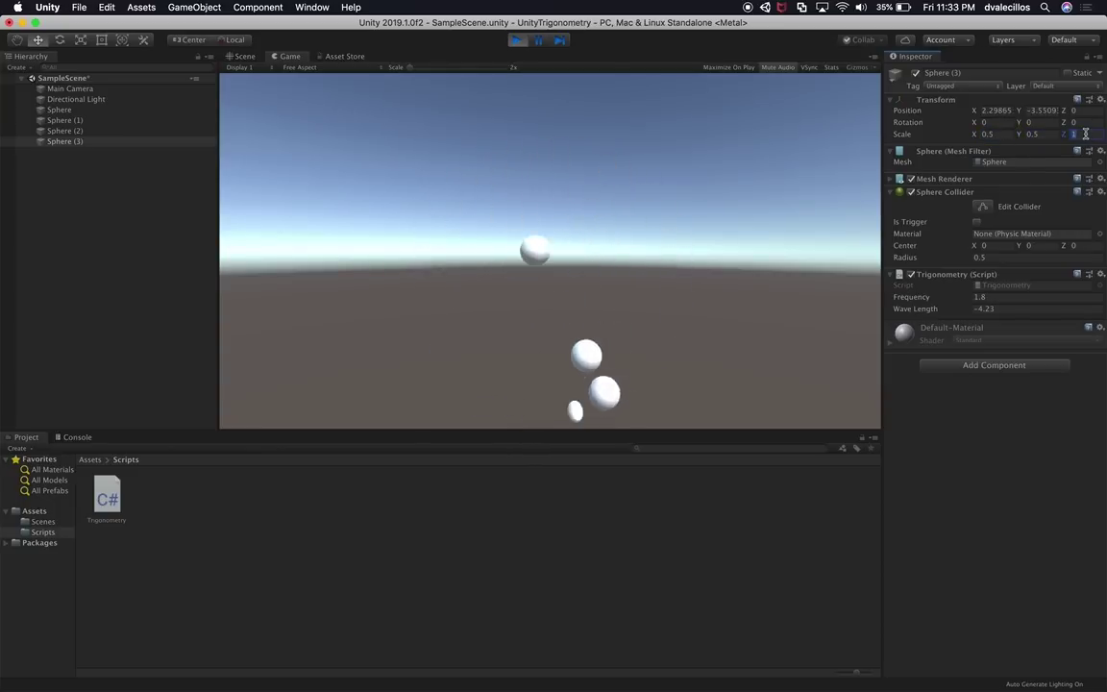
mouse_move(934, 297)
mouse_down()
mouse_move(921, 290)
mouse_move(928, 299)
mouse_up()
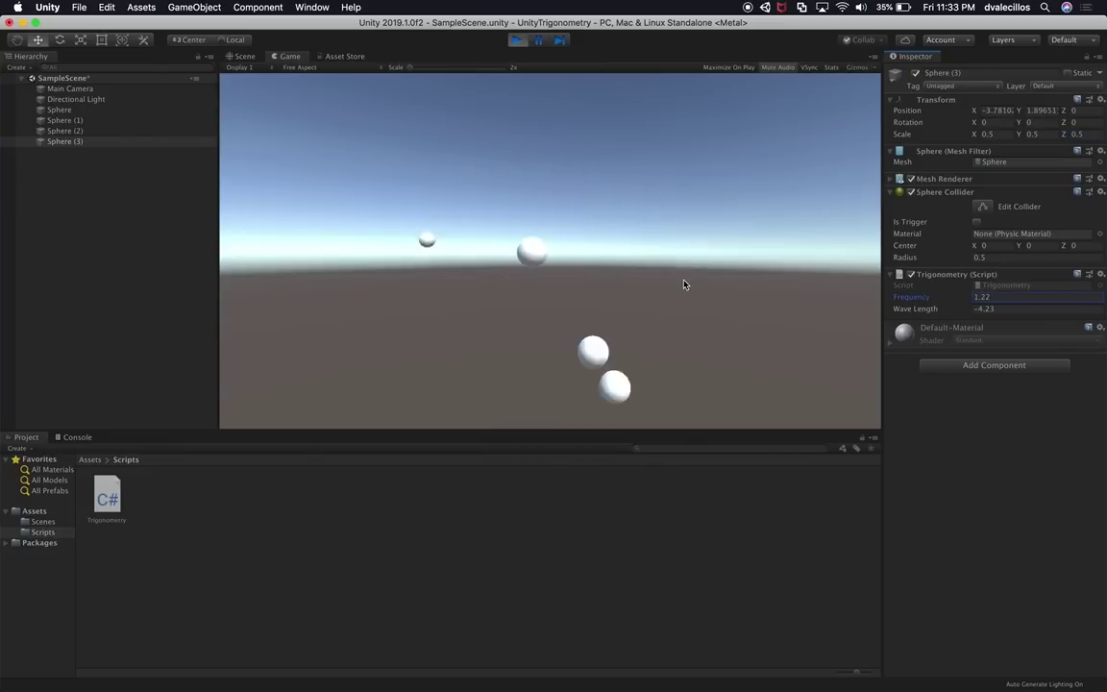
In the Scene view, duplicate all four spheres together and try to shift the copies' X position
click(242, 57)
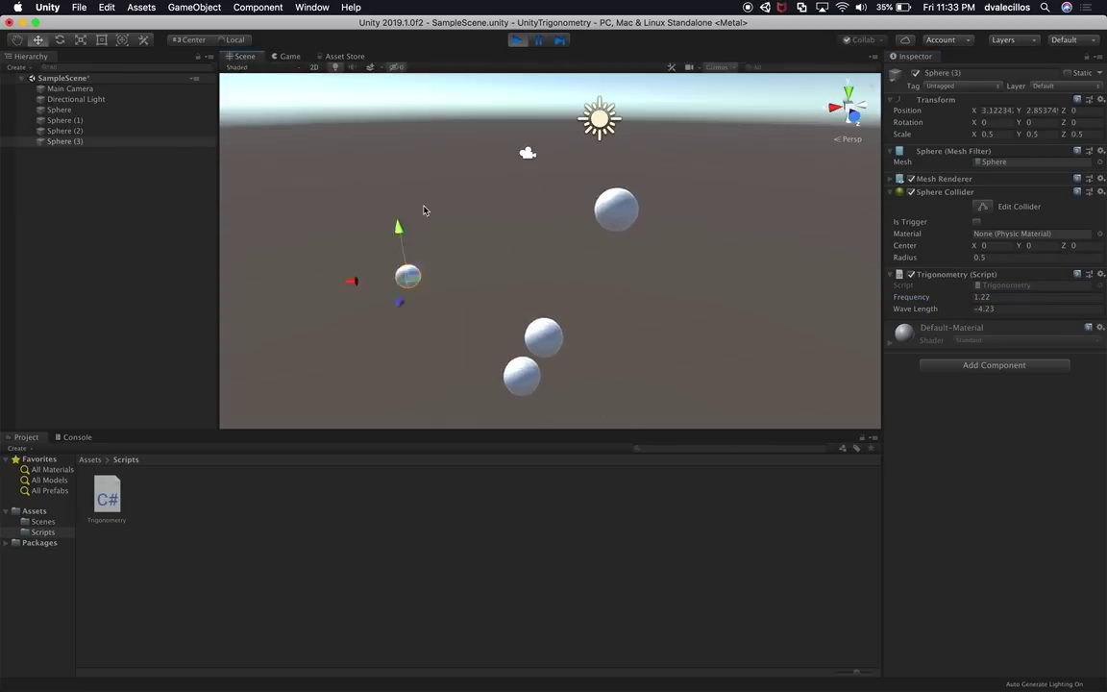
alt+drag(729, 284, 377, 238)
shift+click(89, 111)
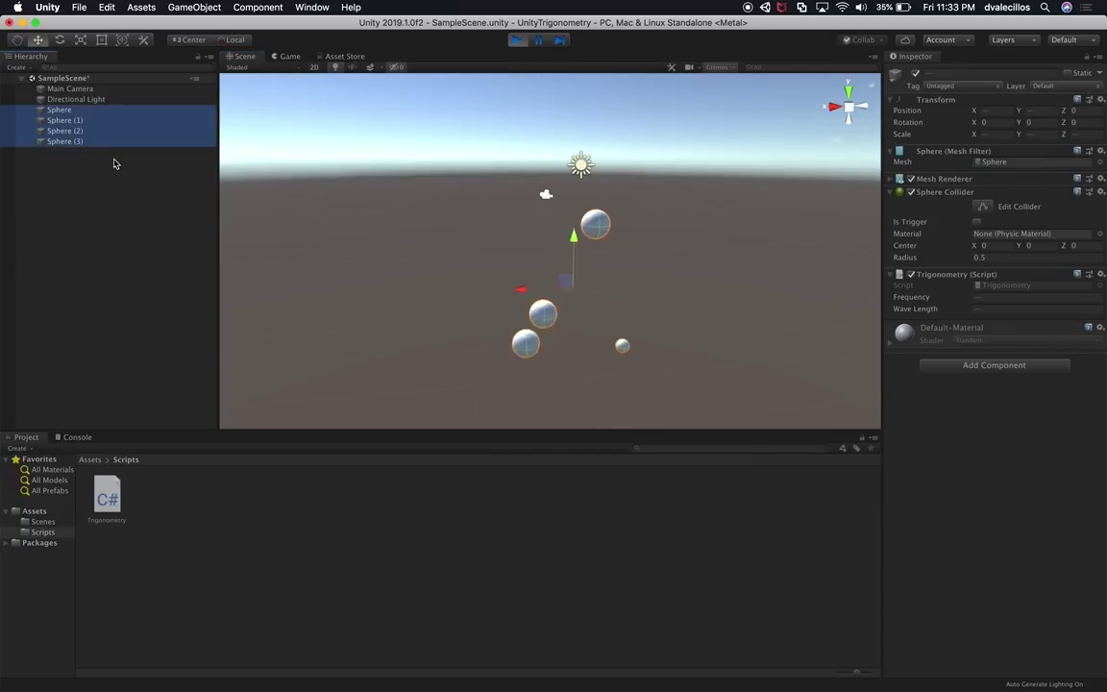
key(super+d)
scroll(605, 285, down, 3)
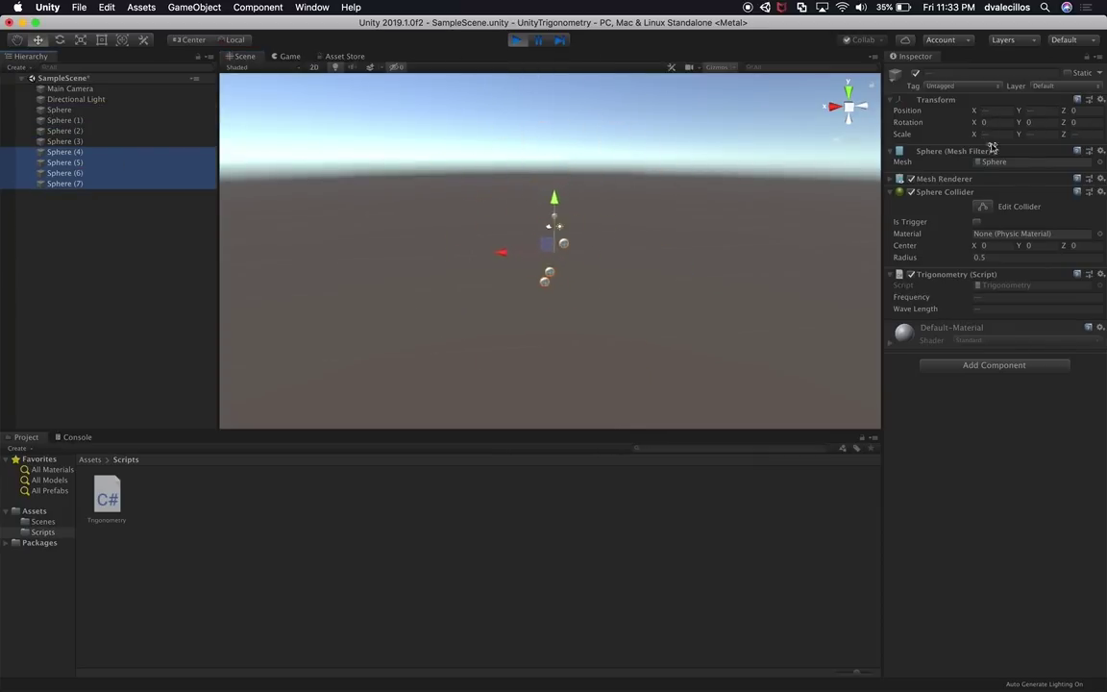
drag(976, 111, 962, 112)
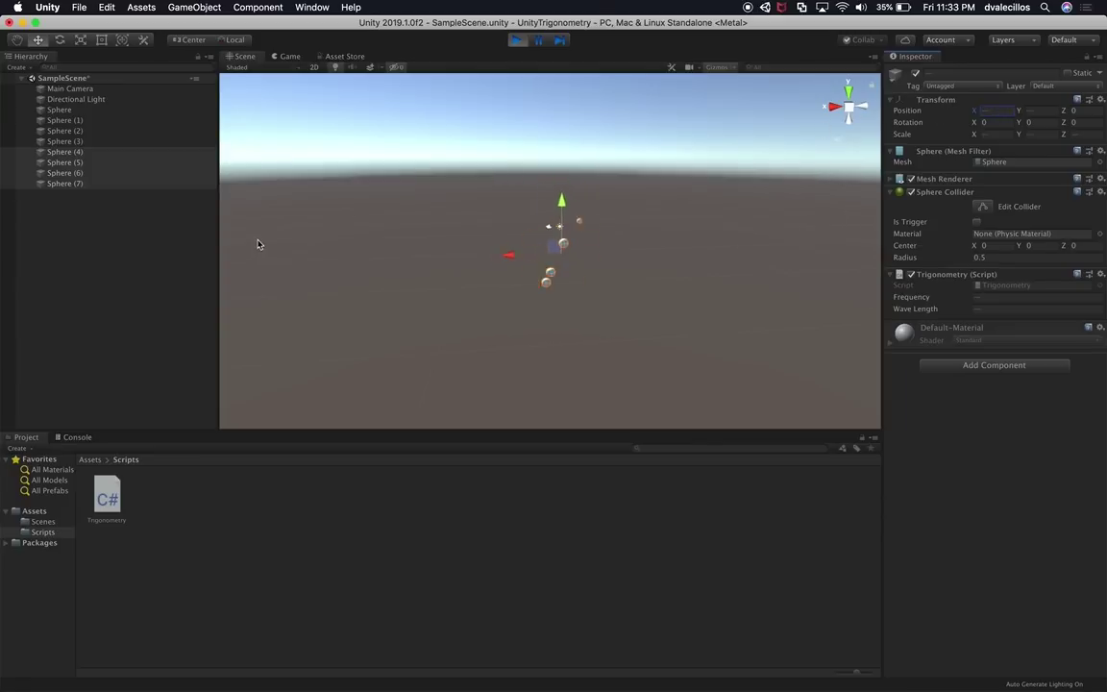
Undo the duplication and shift of the four spheres, deselect everything and exit Play mode
key(super+z)
key(super+z)
click(178, 248)
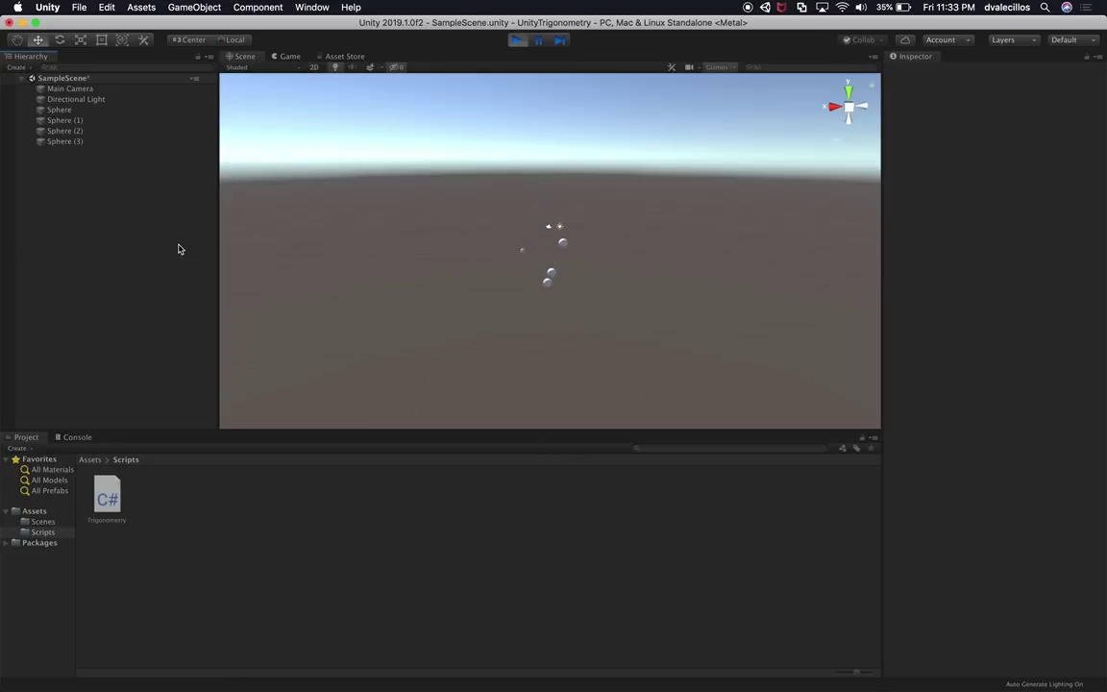
click(516, 41)
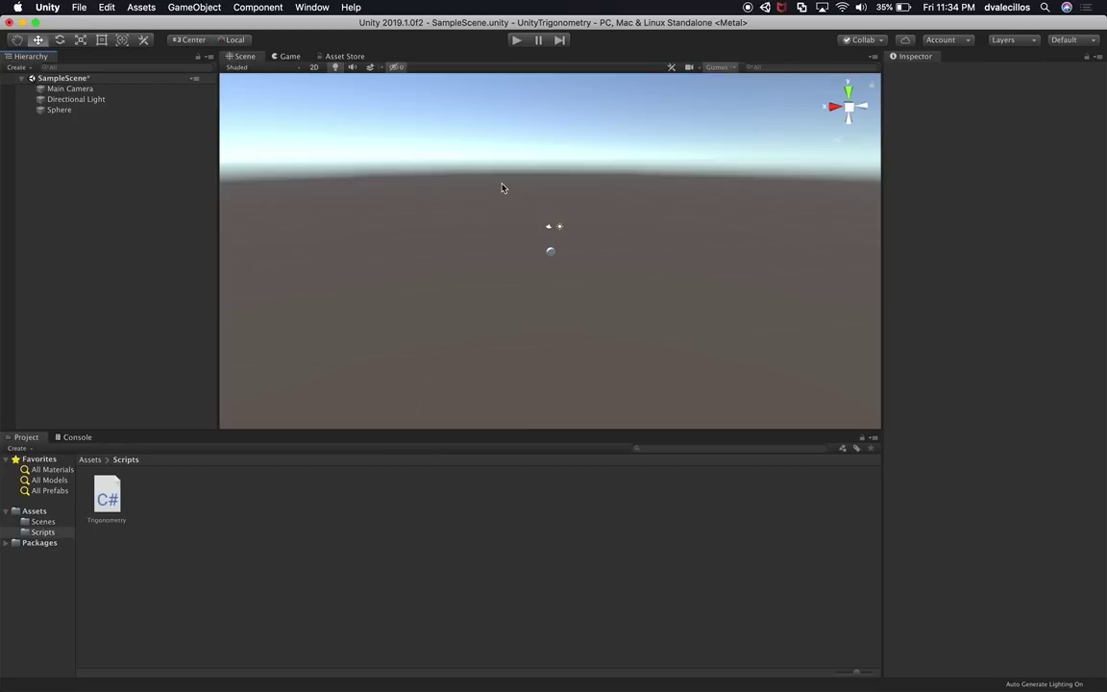
Add a UI Canvas to SampleScene
click(551, 255)
alt+drag(420, 304, 548, 252)
key(w)
right_click(111, 154)
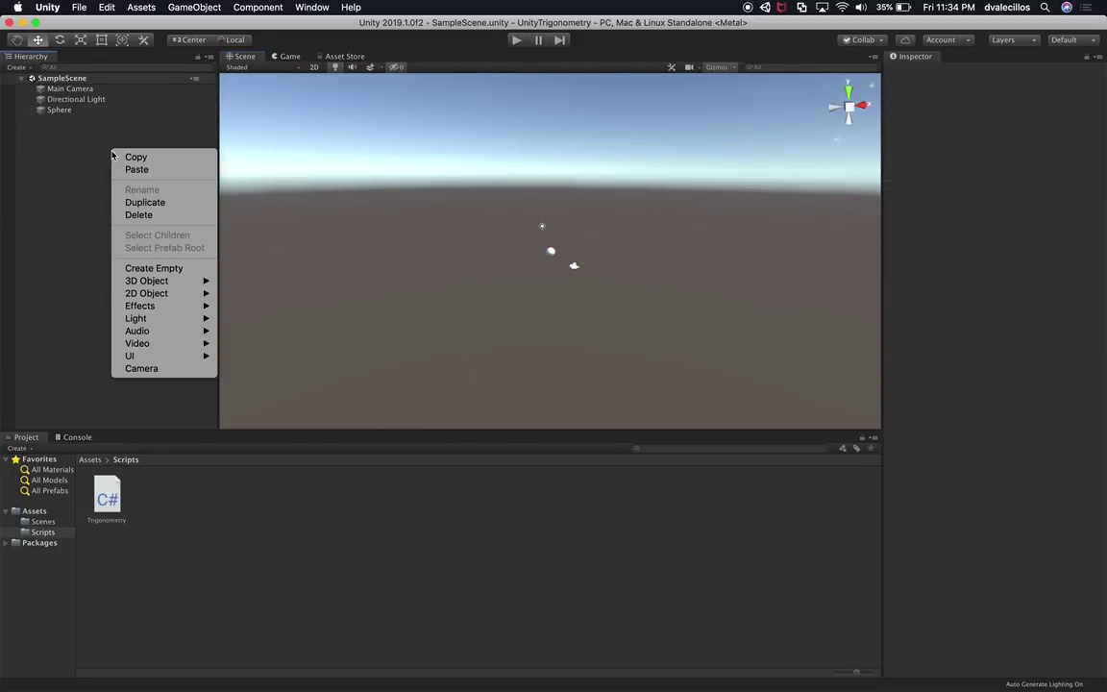
mouse_move(151, 309)
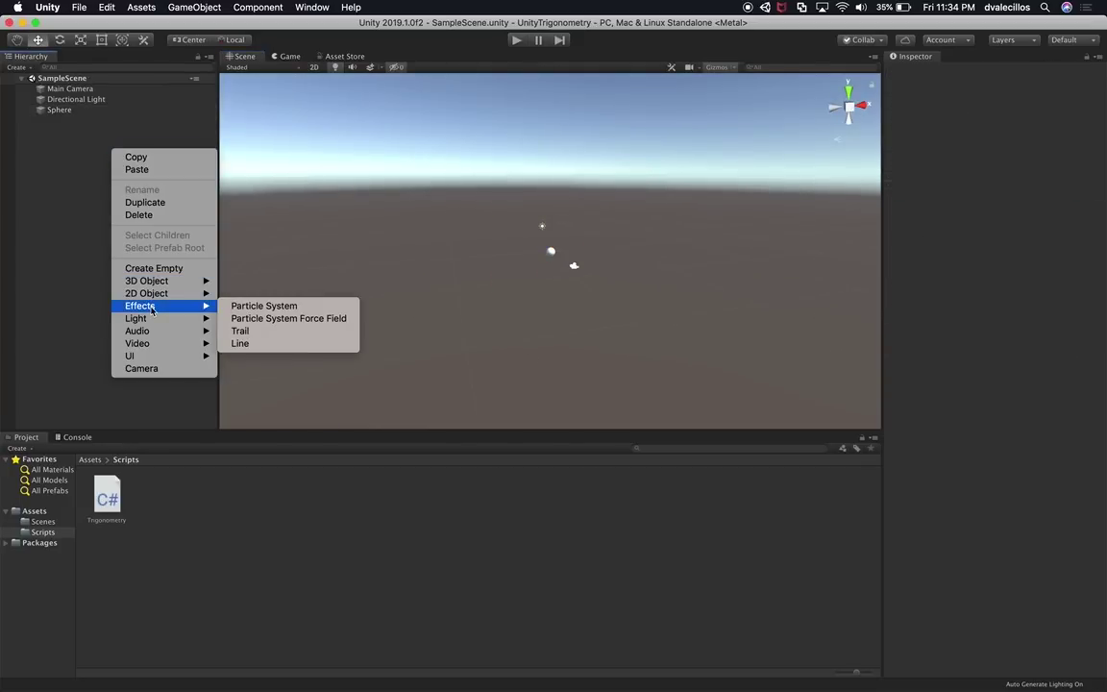
mouse_move(146, 356)
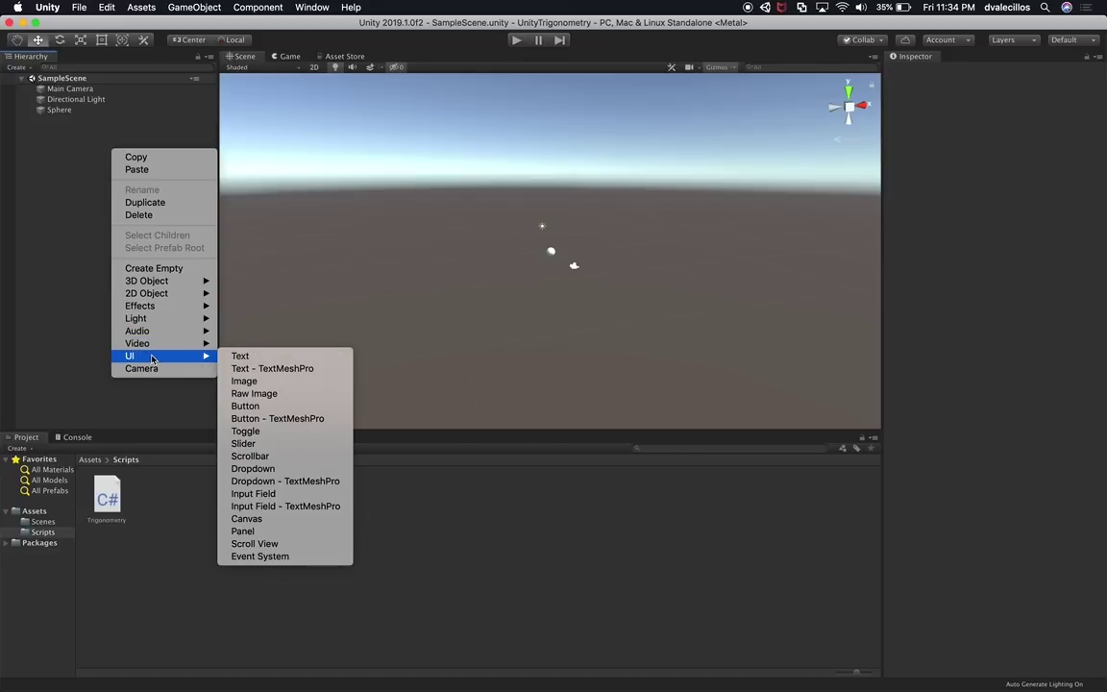
click(246, 518)
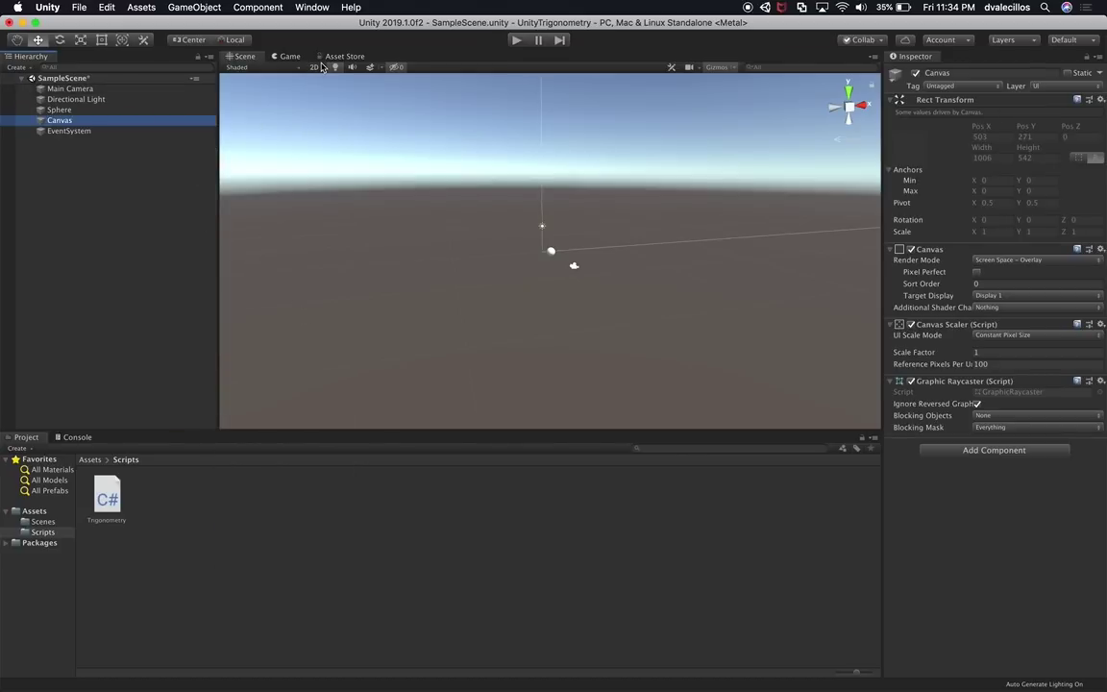
Switch the Scene view to 2D with the Rect tool, frame the Canvas and check the Game view
click(314, 67)
key(t)
middle_drag(632, 193, 563, 289)
scroll(563, 290, down, 5)
scroll(562, 288, down, 2)
click(291, 57)
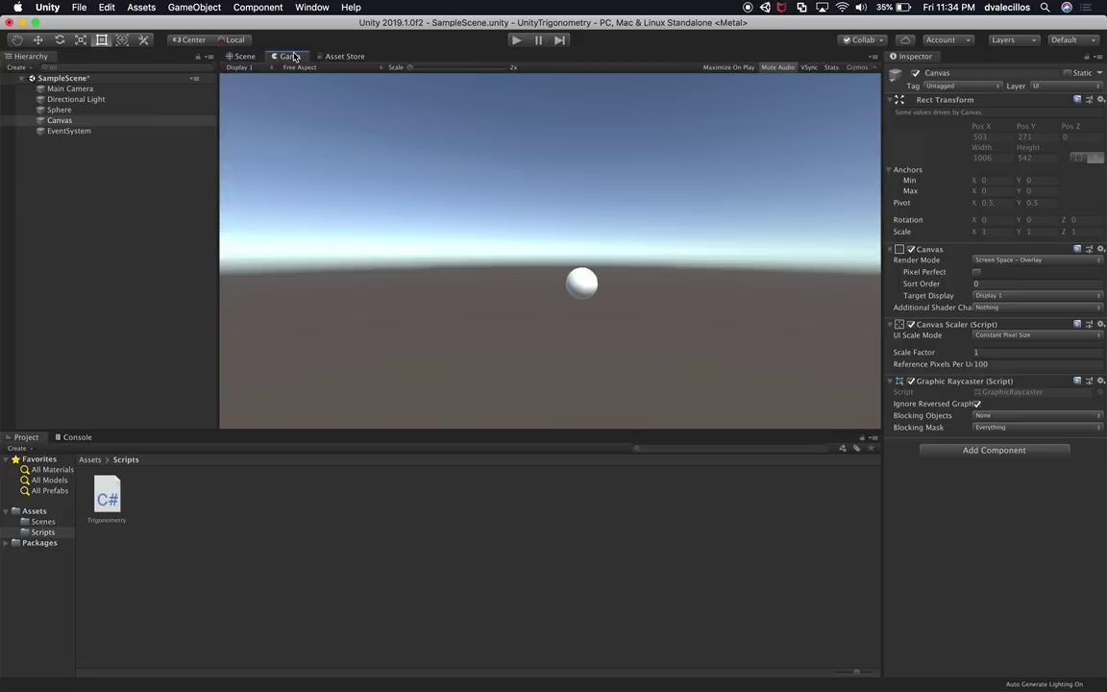
click(240, 55)
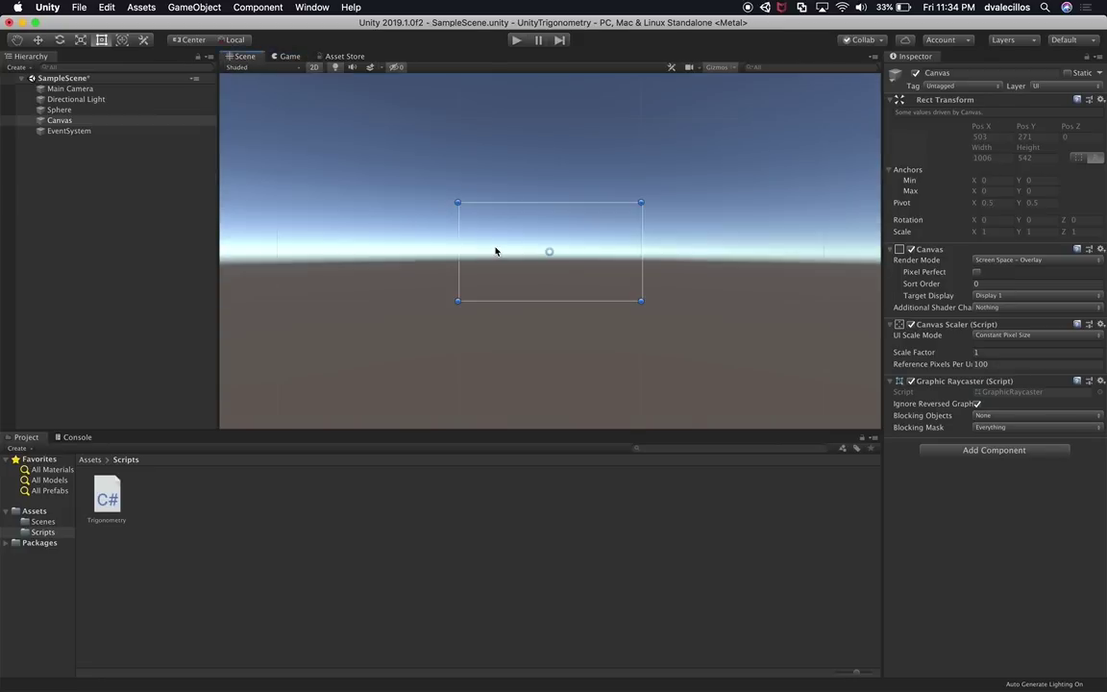
Add a UI Text object as a child of the Canvas
right_click(61, 118)
mouse_move(106, 262)
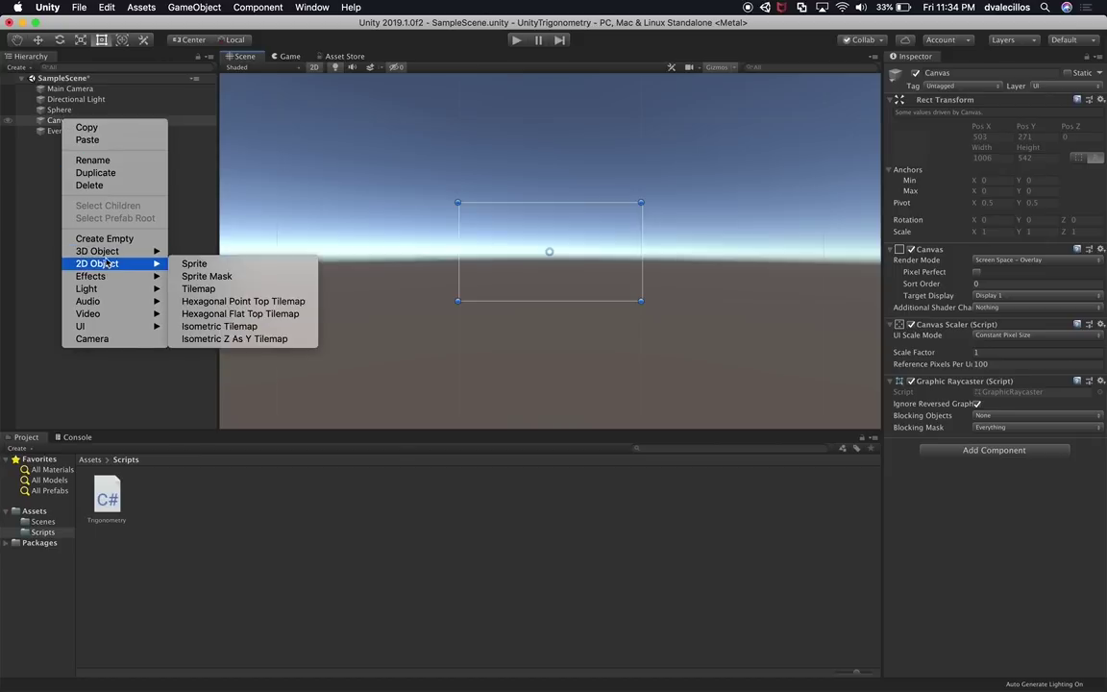
mouse_move(102, 330)
click(222, 327)
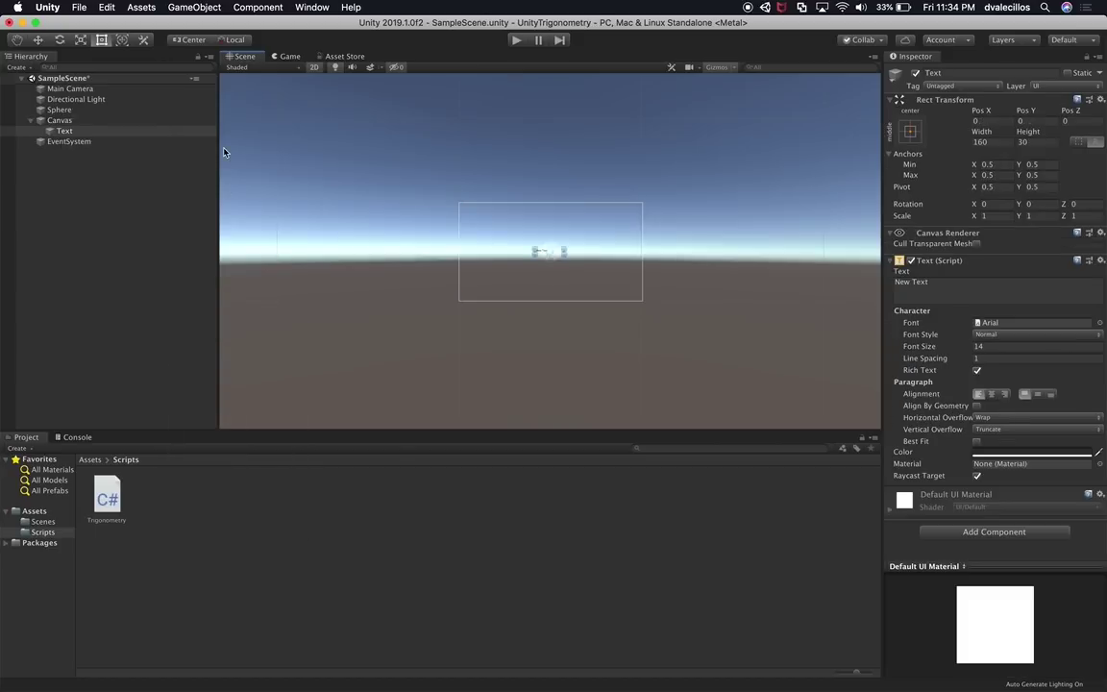
Stretch the Text rectangle across the Canvas's full width of 1006 and up to its upper edge, about 286 high
key(f)
key(r)
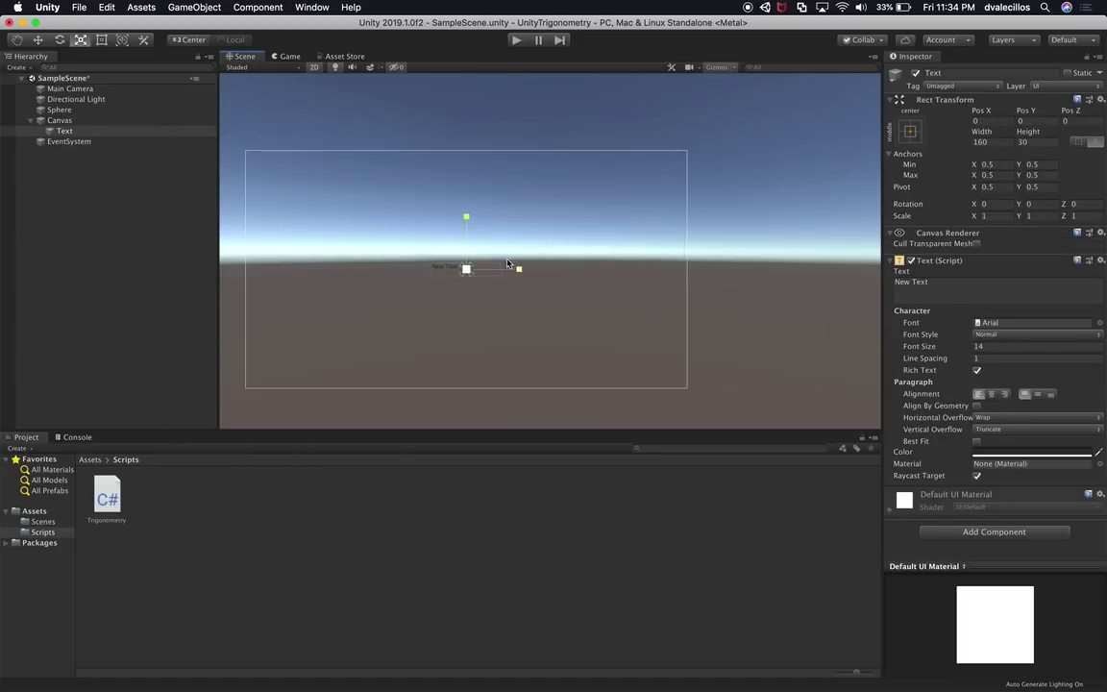
key(t)
drag(429, 262, 429, 187)
drag(502, 230, 685, 216)
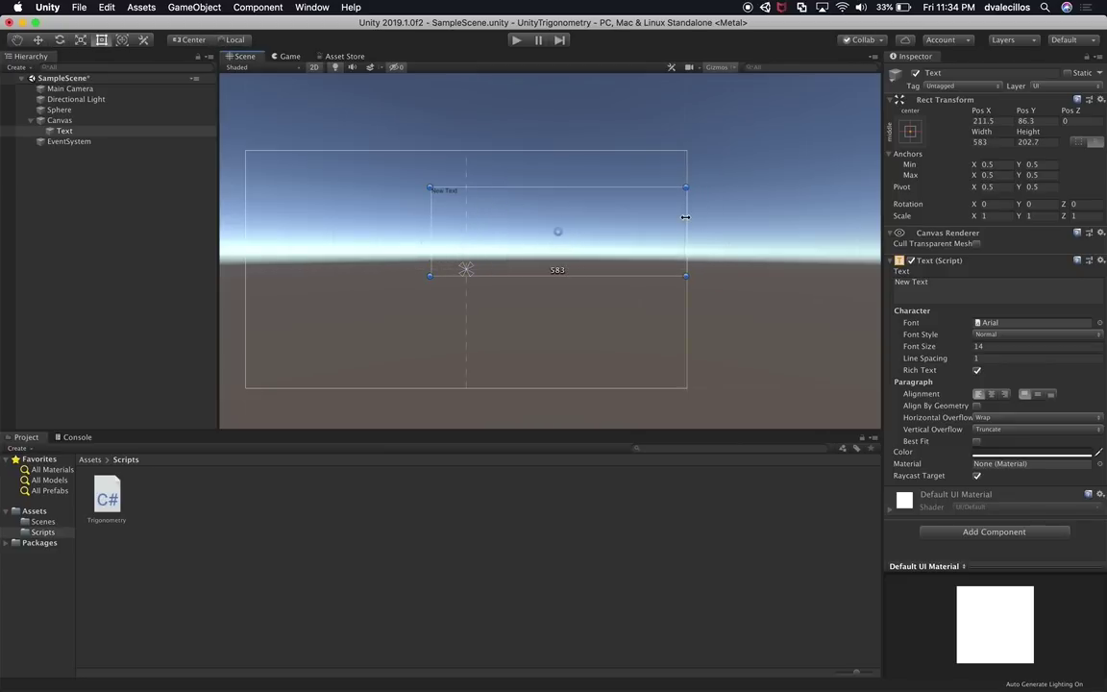
drag(432, 222, 244, 228)
drag(316, 185, 297, 151)
Set the Text's Font Size to 68 and its Color to black (000000)
drag(937, 344, 979, 343)
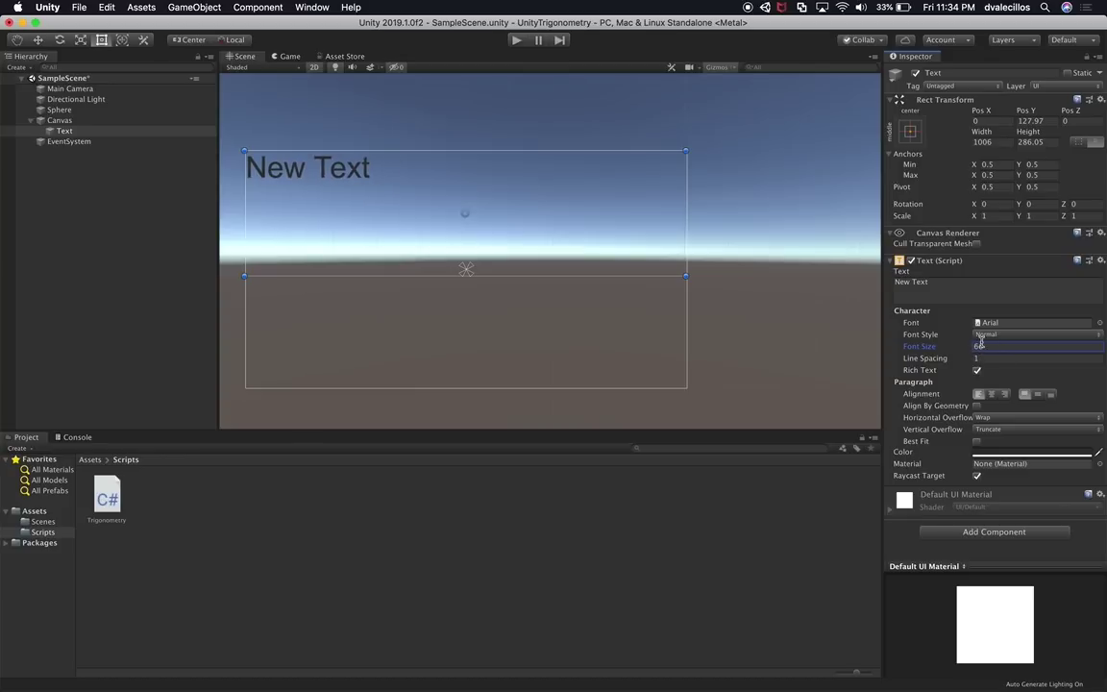
click(1032, 452)
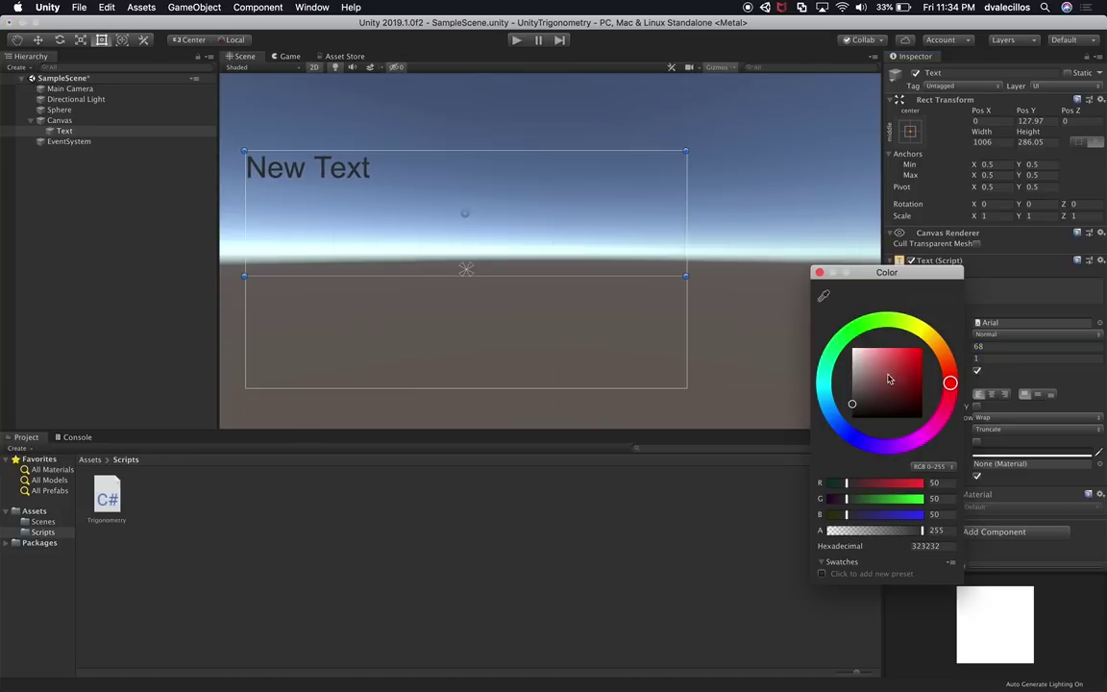
drag(889, 380, 818, 449)
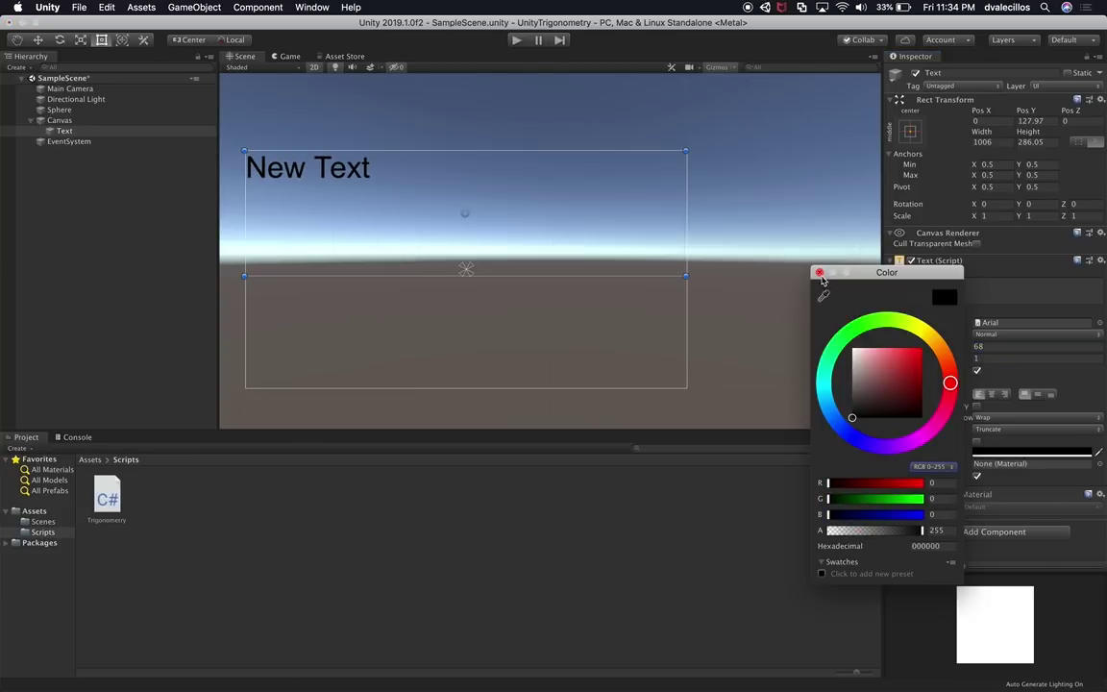
click(738, 247)
Replace the Text content with [VALUE OF X] and [VALUE OF Y] on two consecutive lines
click(959, 285)
text([)
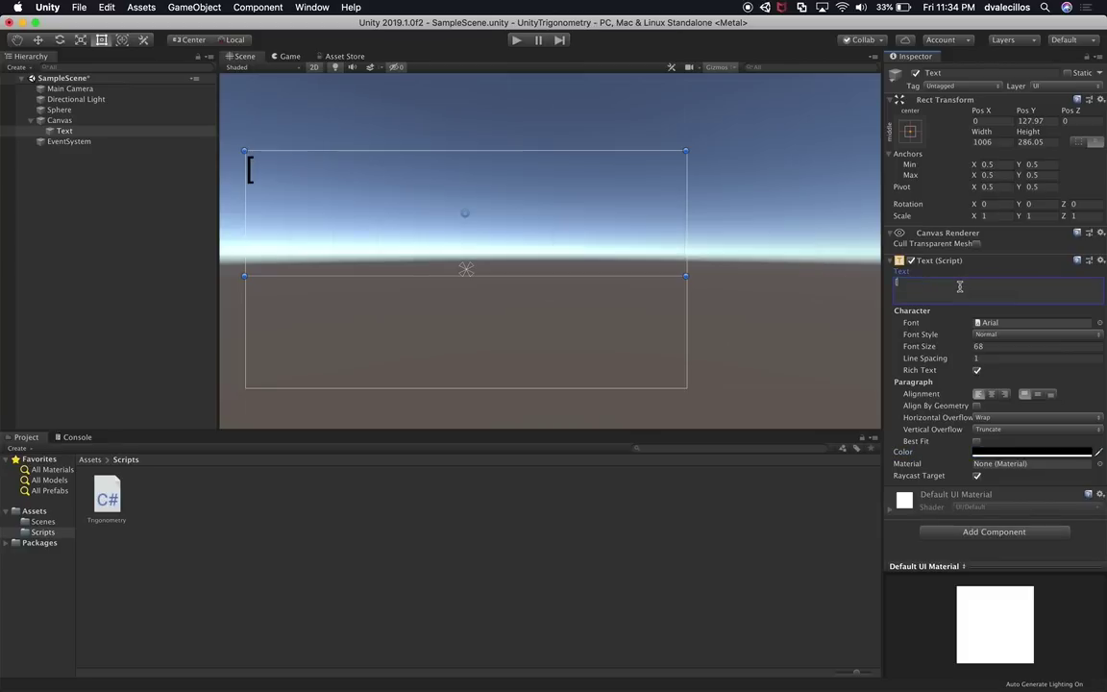
text(VALUE OF)
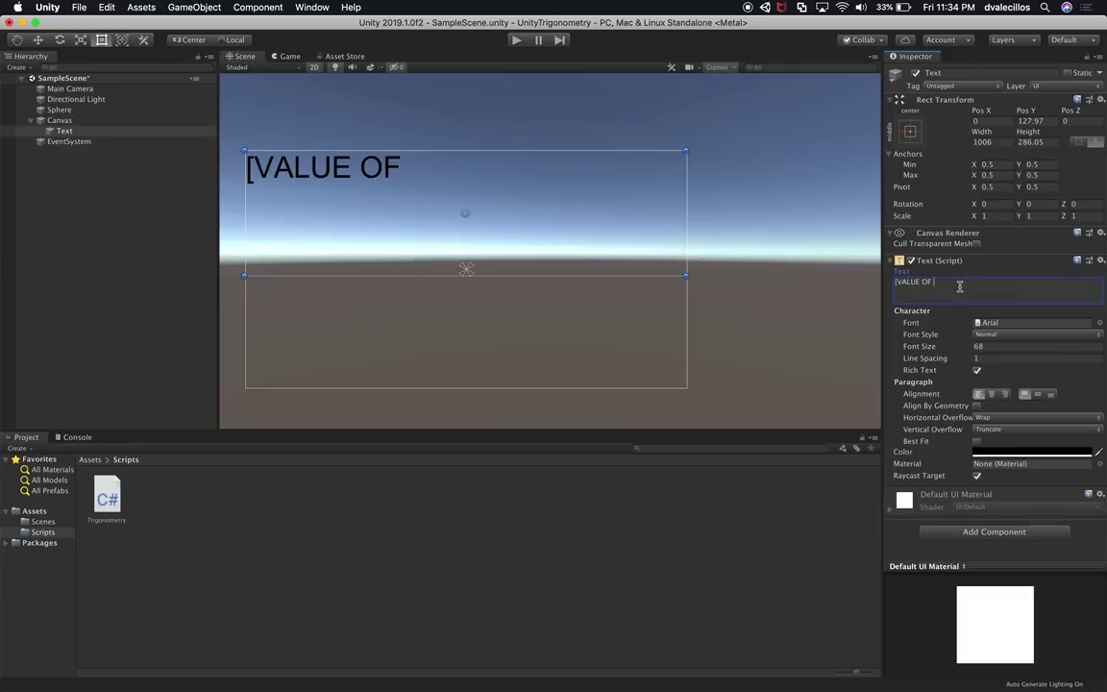
text( X])
key(super+a)
key(super+c)
key(Right)
key(Return)
key(Return)
key(super+v)
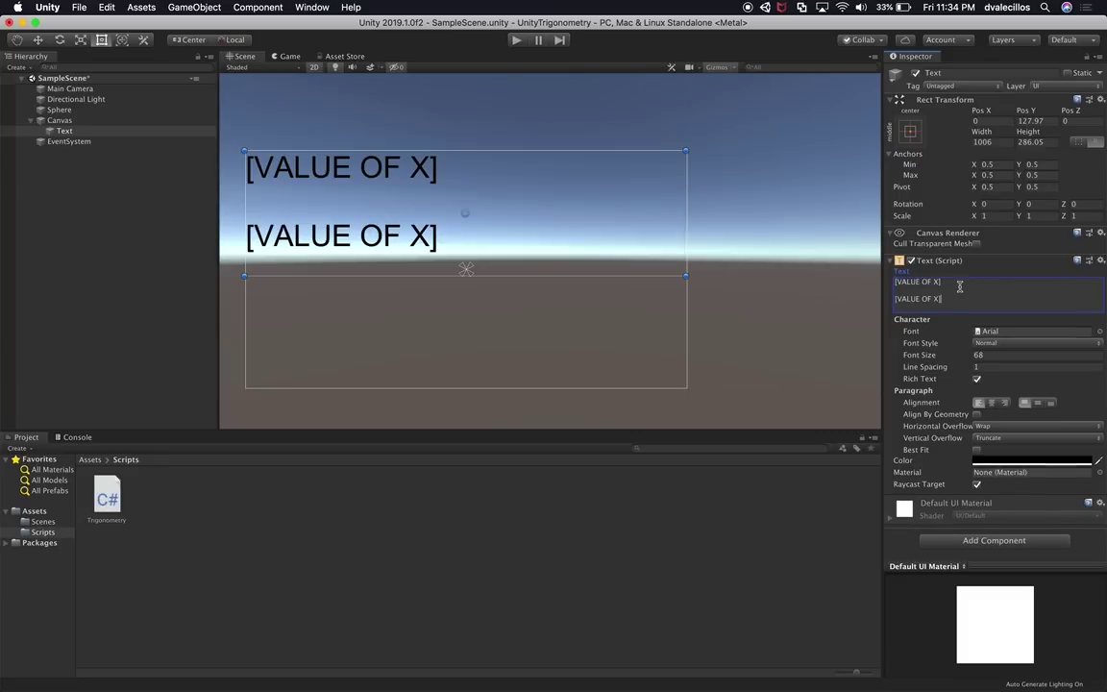
key(Left)
key(Left)
text(Y)
key(BackSpace)
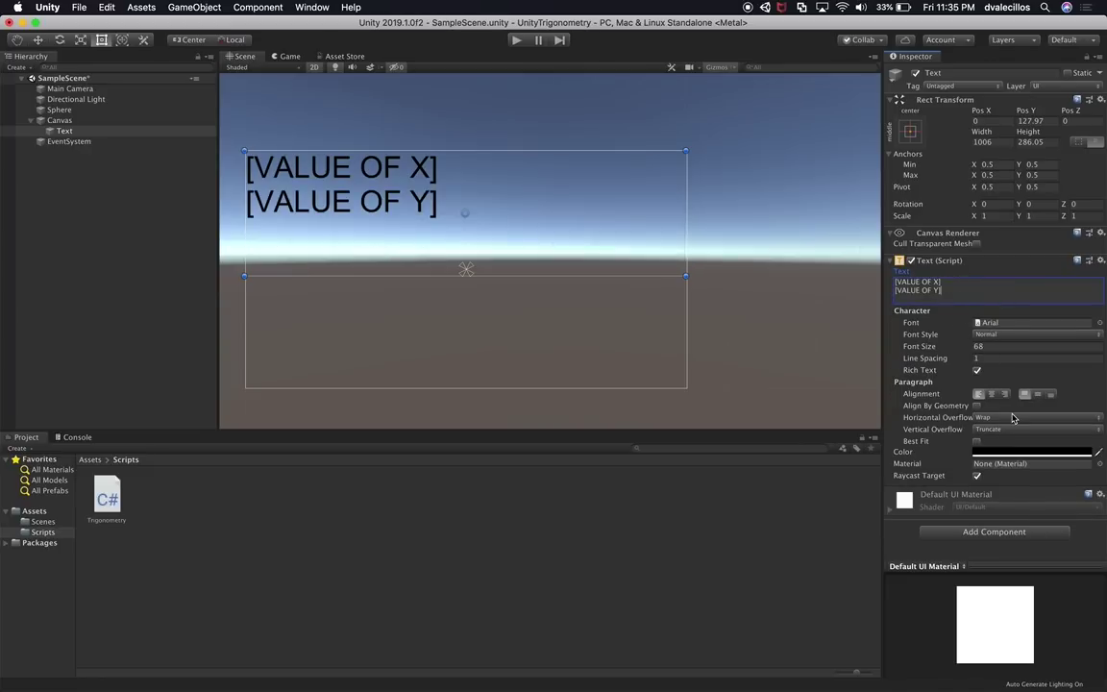
Anchor the Text to the Canvas's top left and reduce its height to about 173.5
click(910, 131)
click(842, 176)
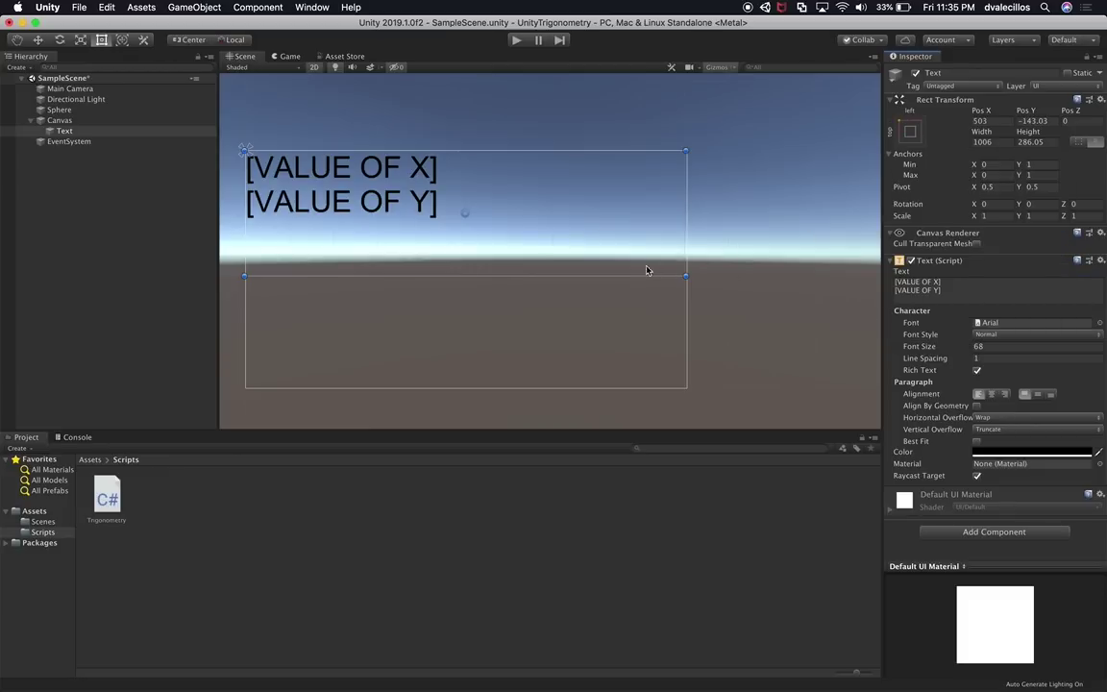
drag(642, 276, 647, 230)
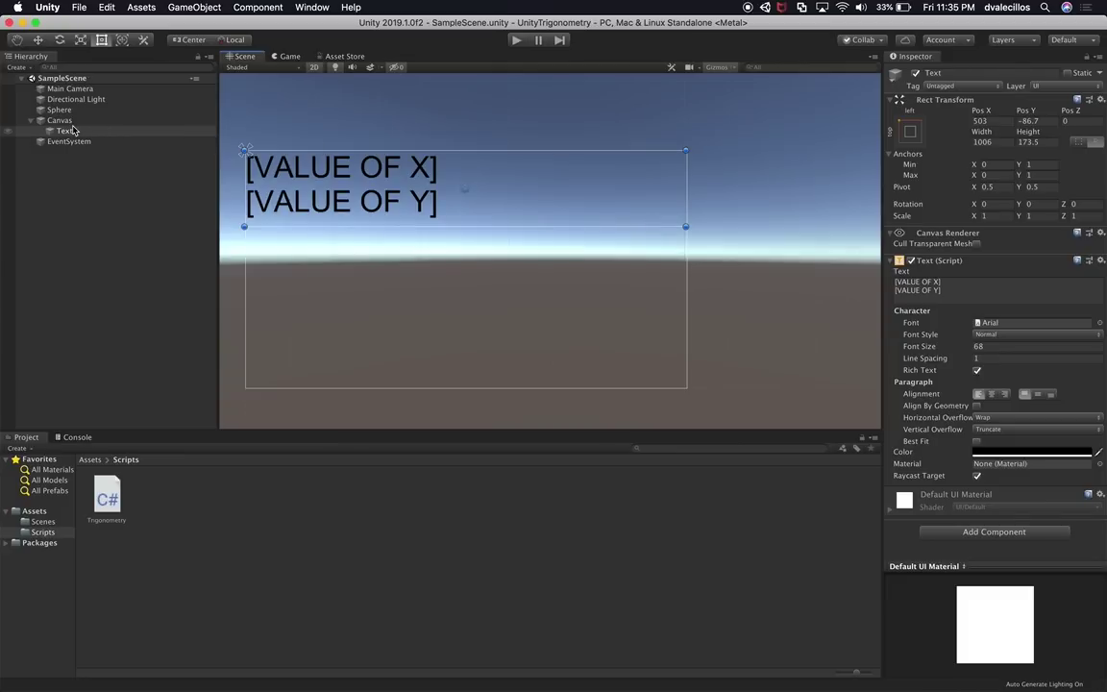
Switch to Visual Studio Code and begin a private Text field declaration below waveLength in Trigonometry.cs
key(super+Tab)
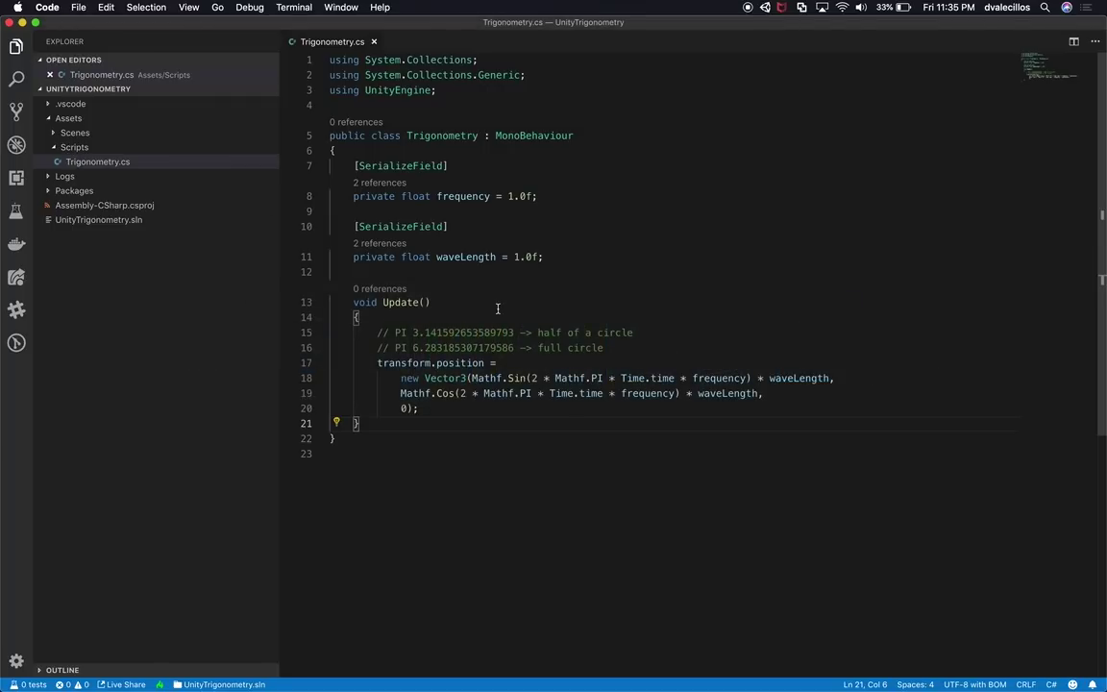
click(576, 272)
key(Return)
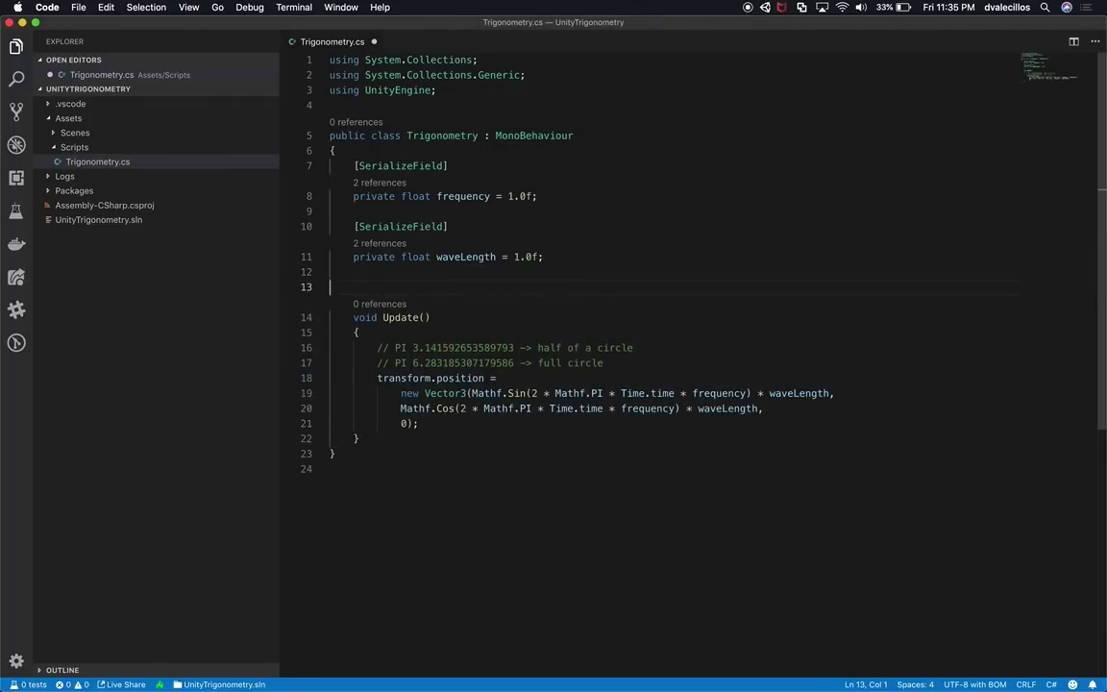
key(Tab)
text(private Text)
key(Escape)
key(BackSpace)
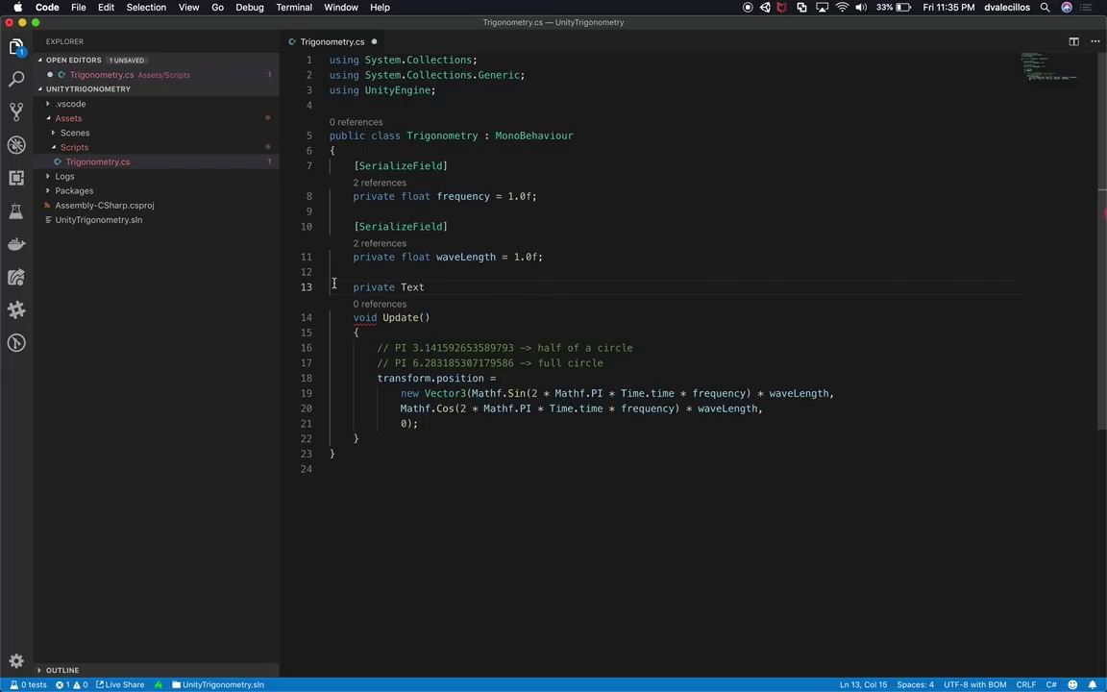
Add the directive using UnityEngine.UI; below using UnityEngine;
click(430, 90)
key(super+shift+Left)
key(super+c)
key(super+Right)
key(Return)
key(super+v)
text(.UI)
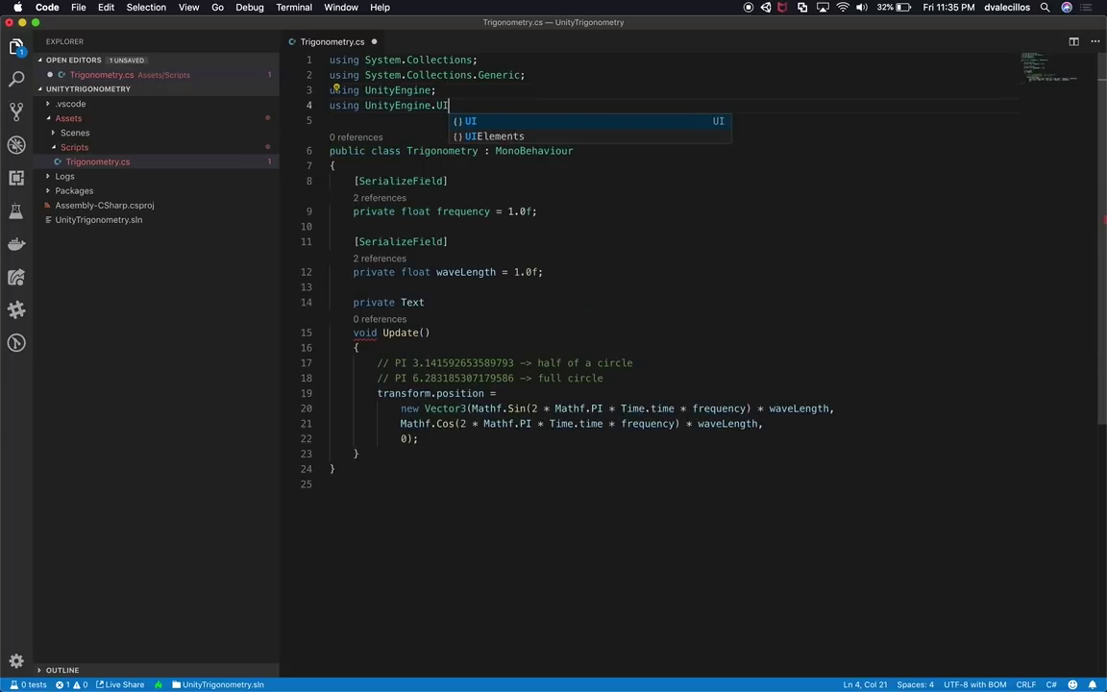
text(;)
Complete the Text field as textResults and mark it with [SerializeField]
click(466, 228)
click(437, 302)
text(textResults)
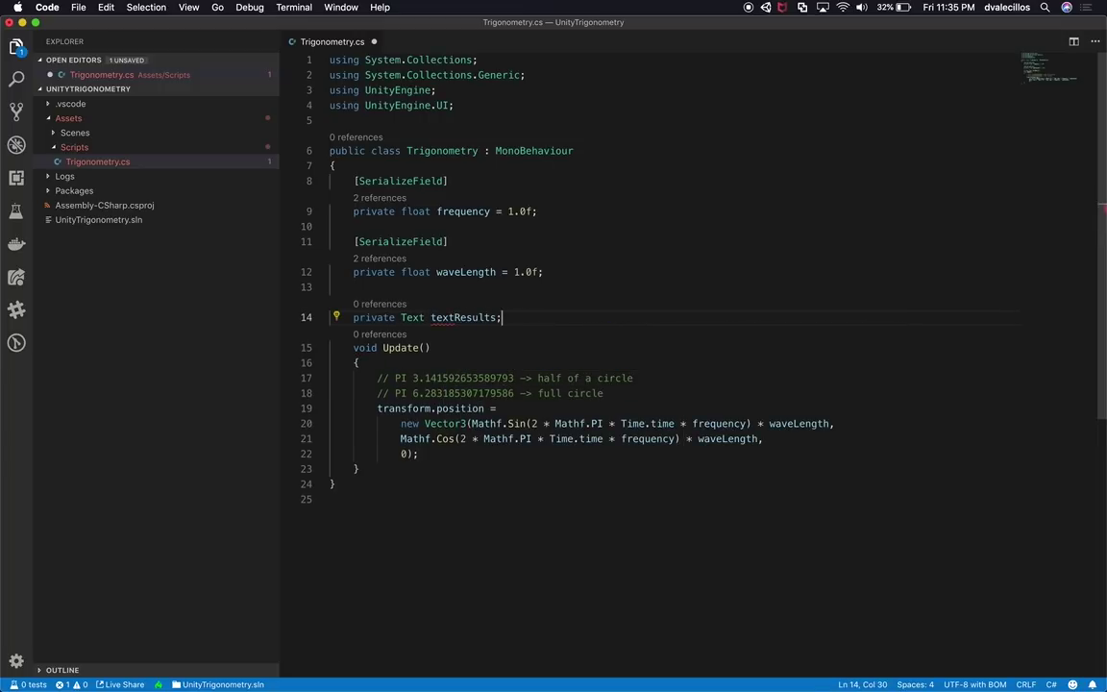
key(Return)
click(459, 291)
key(Return)
text([Seria)
key(Tab)
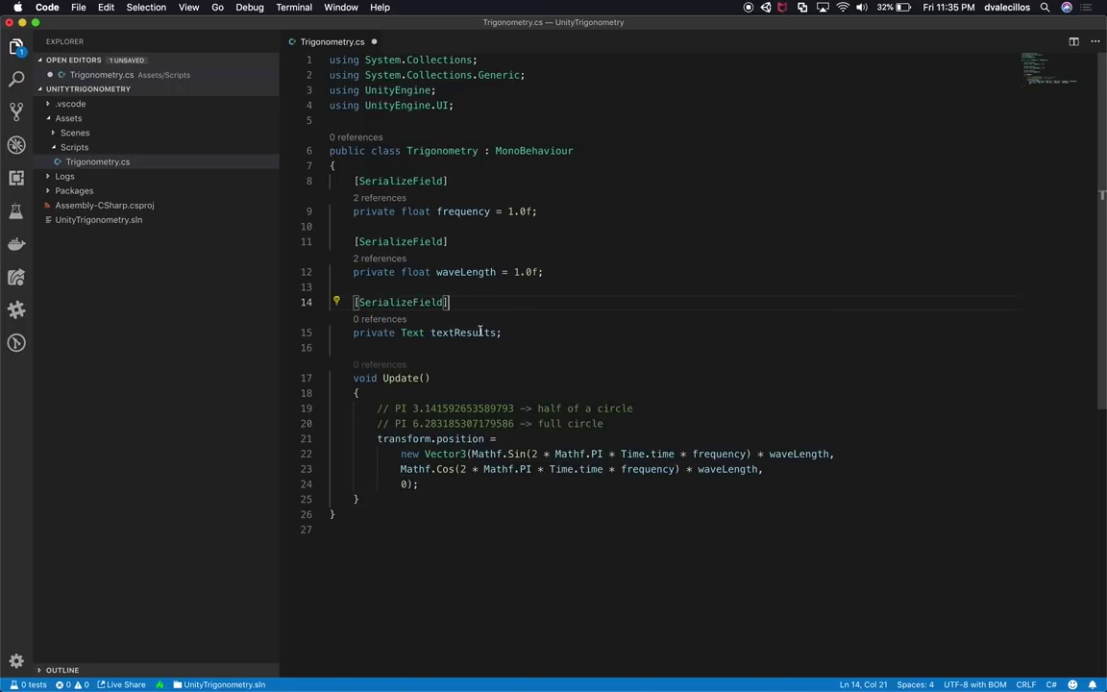
Start a string assignment to textResults.text after the position assignment in Update
double_click(471, 332)
click(585, 348)
click(497, 483)
key(Return)
key(Return)
key(BackSpace)
text(textResults)
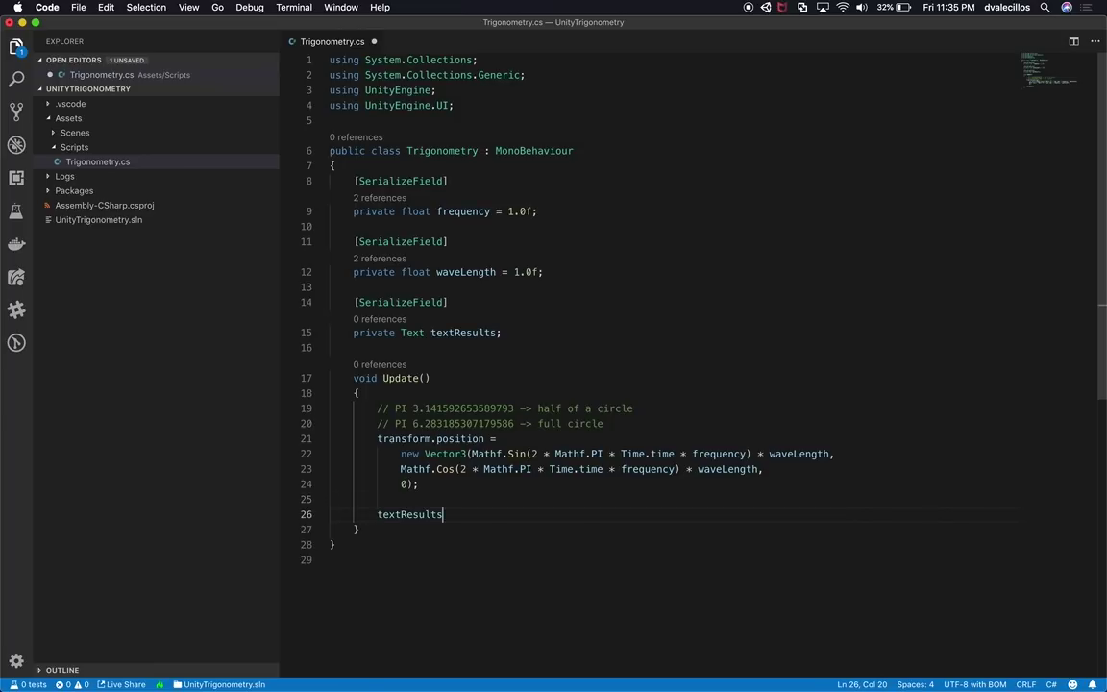
text(.)
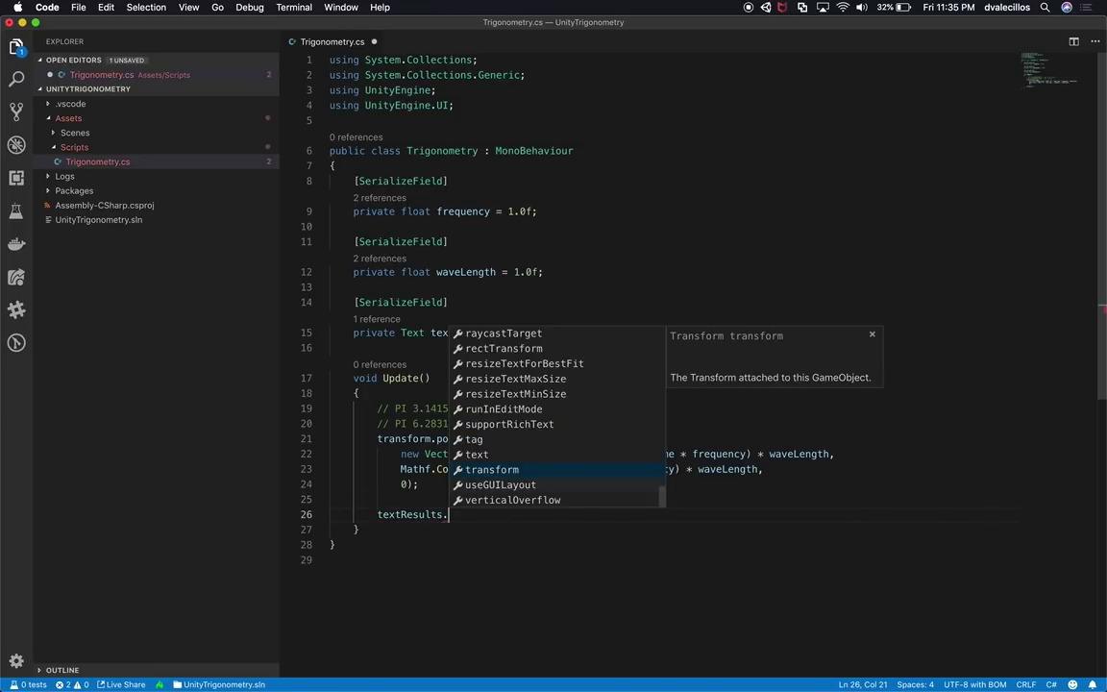
text(text)
text( = "x)
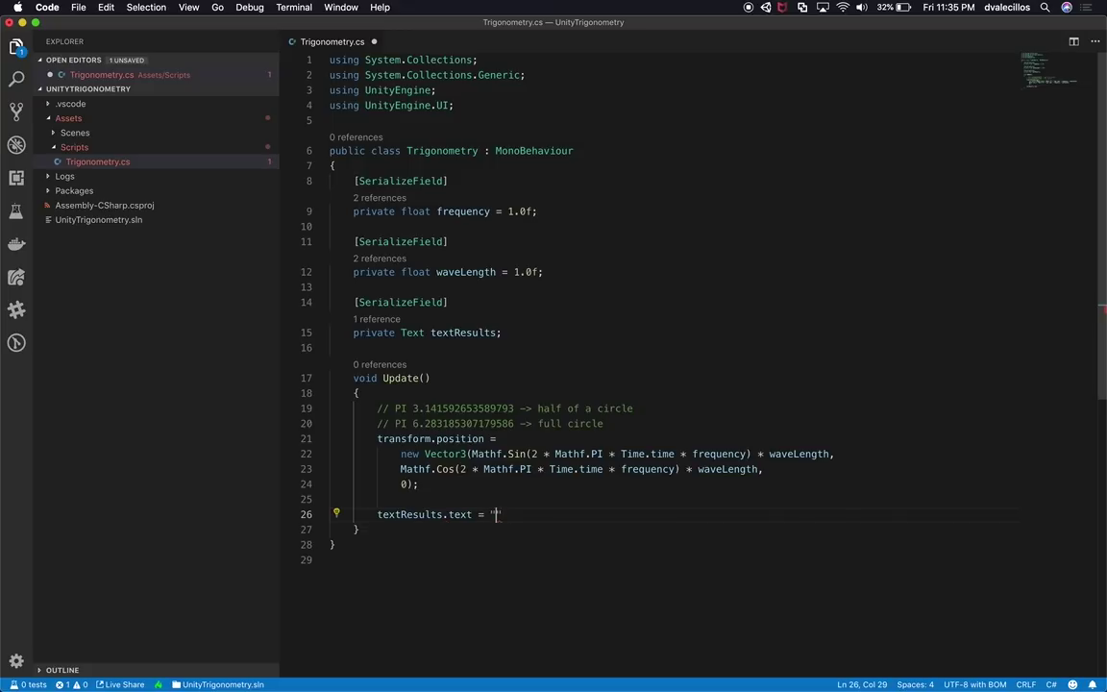
Make the assigned value the interpolated string $"Vector3: {transform.position}\n"
text(${)
drag(485, 438, 378, 438)
click(501, 514)
key(Left)
text(Vector3:)
key(super+v)
click(556, 514)
key(BackSpace)
click(494, 514)
key(Left)
text($)
click(687, 512)
text(\n")
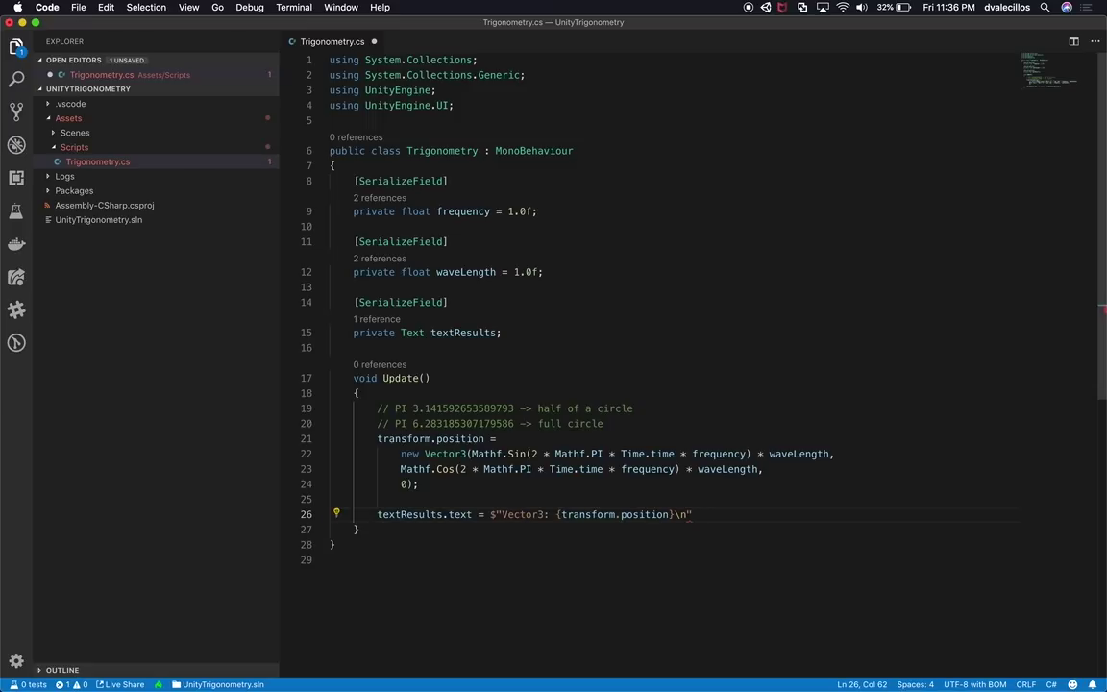
Append + and a second, empty interpolated string on a new line of the textResults.text assignment
text(+)
key(Return)
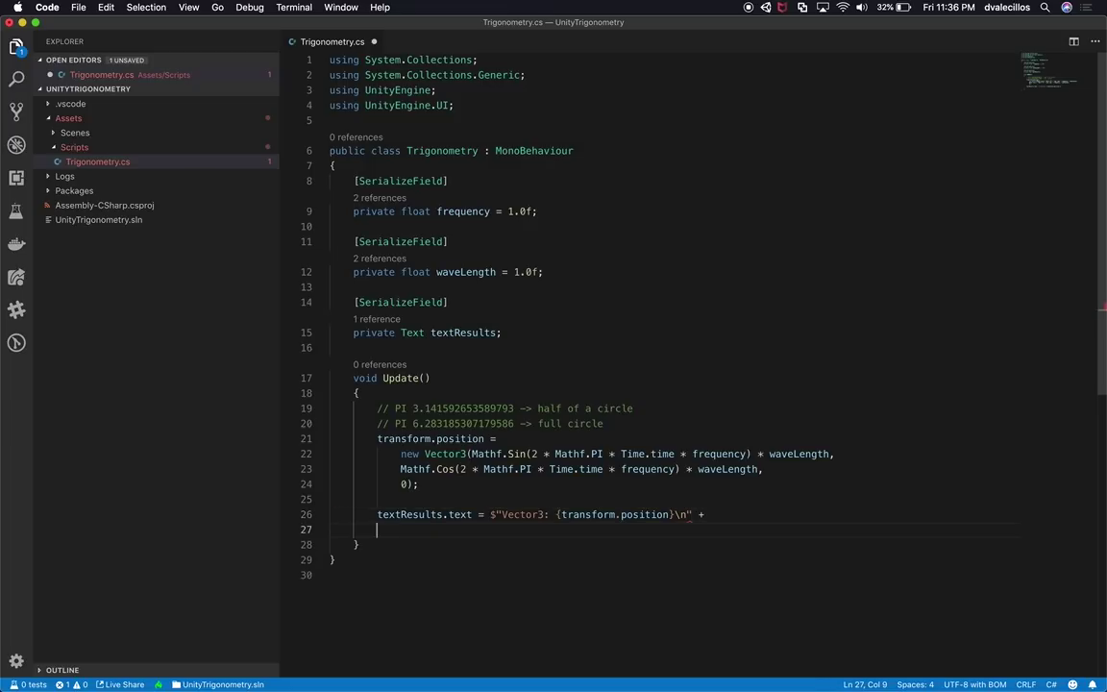
text($")
Move the Mathf.Sin expression out of the Vector3 call into a new float x variable declared above the transform.position assignment
click(419, 457)
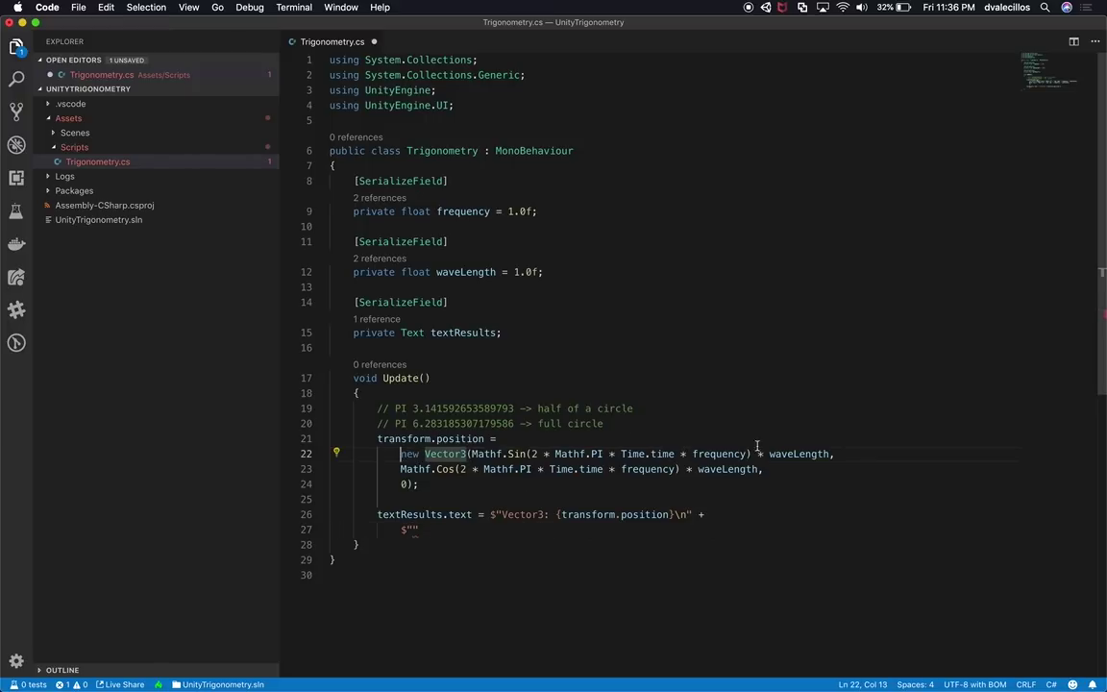
click(835, 453)
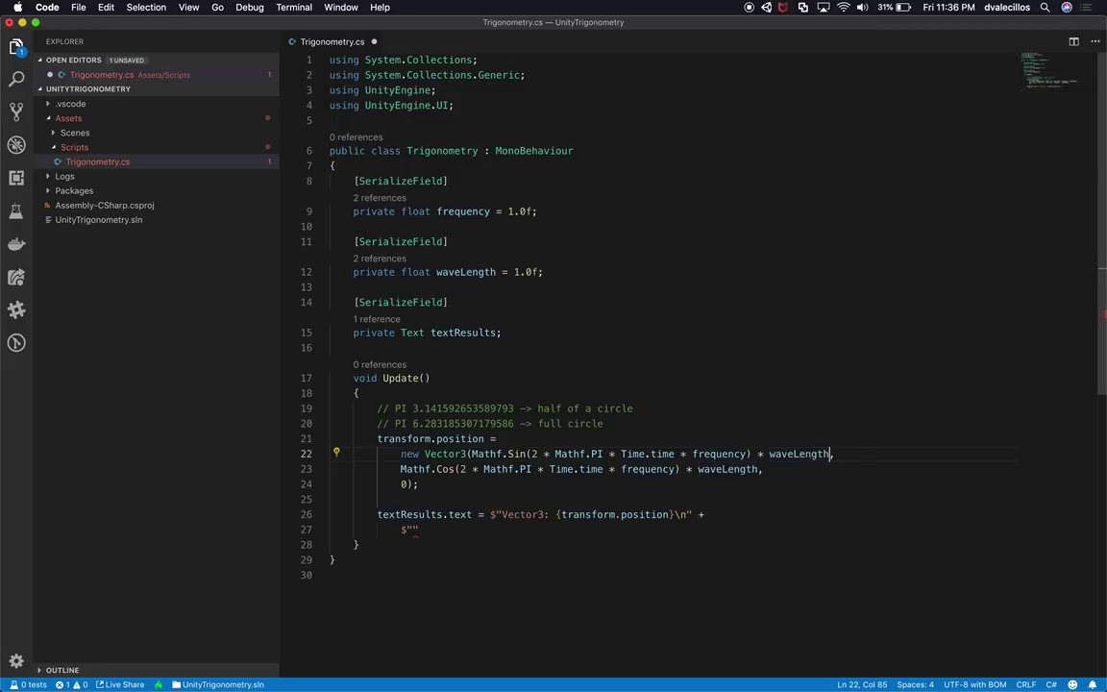
key(shift+alt+Left)
key(shift+alt+Left)
key(shift+alt+Left)
key(shift+alt+Left)
key(shift+alt+Left)
key(shift+alt+Left)
key(shift+alt+Left)
key(shift+alt+Left)
key(shift+alt+Left)
key(shift+alt+Left)
key(shift+alt+Left)
key(shift+alt+Left)
key(shift+alt+Left)
key(shift+alt+Left)
key(shift+alt+Left)
key(shift+alt+Left)
key(shift+alt+Left)
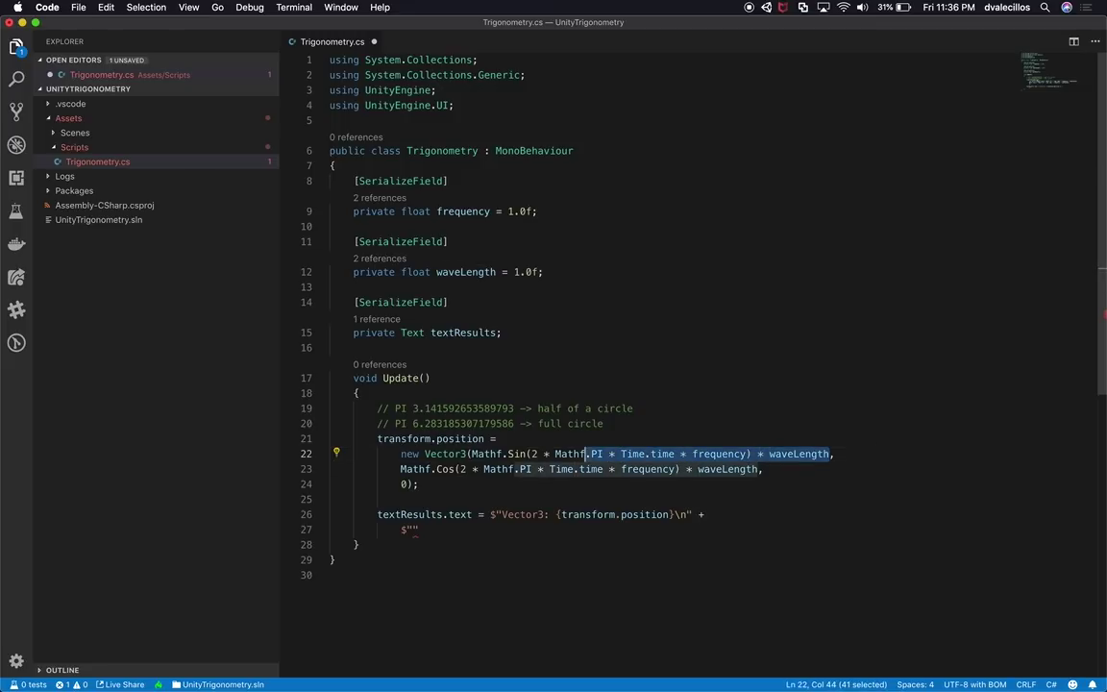
key(shift+alt+Left)
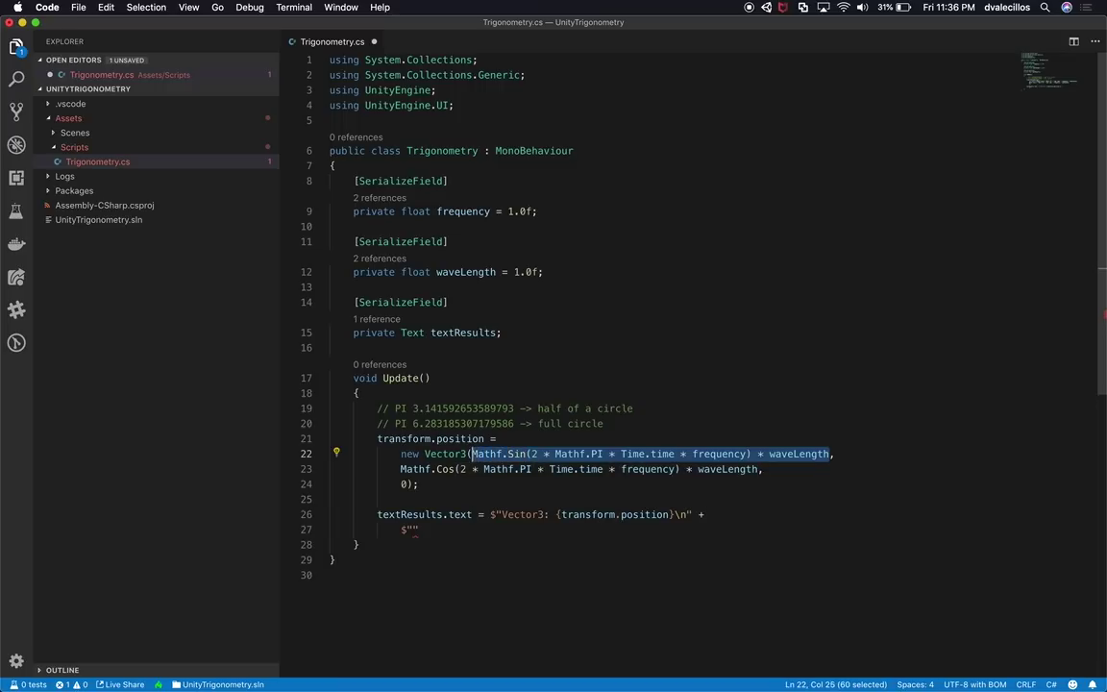
key(BackSpace)
key(Up)
key(super+shift+Return)
text(float x =)
key(super+v)
text(;)
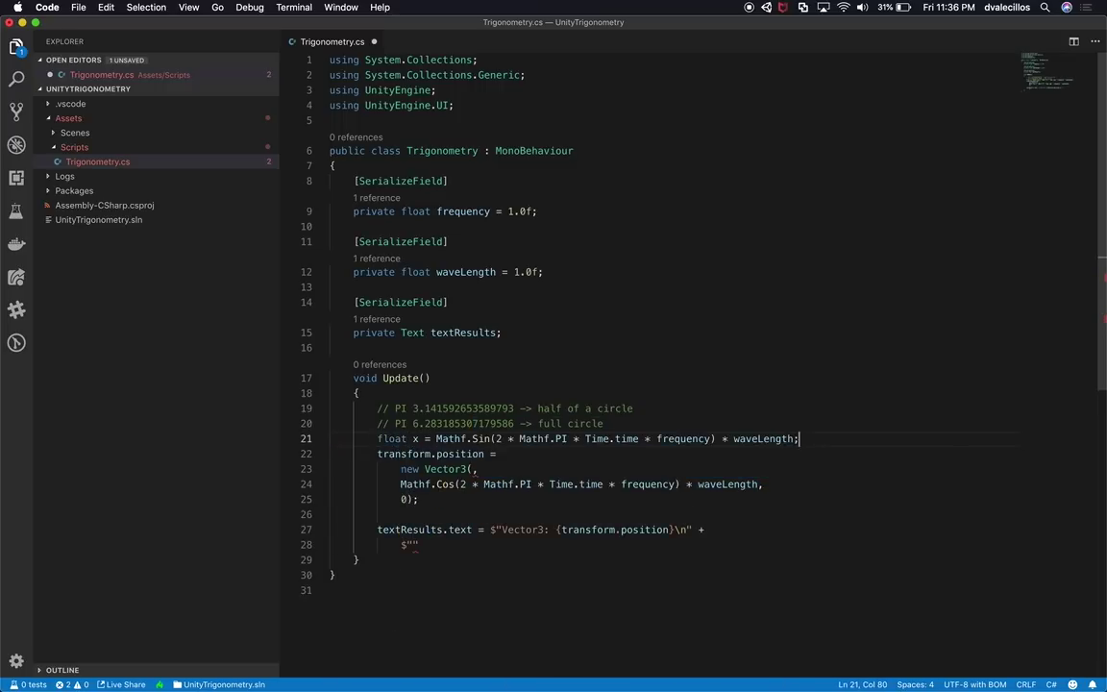
Duplicate the float x line and turn the copy into float y using Mathf.Cos
key(shift+alt+Down)
double_click(415, 453)
text(y)
double_click(491, 454)
text(Cos)
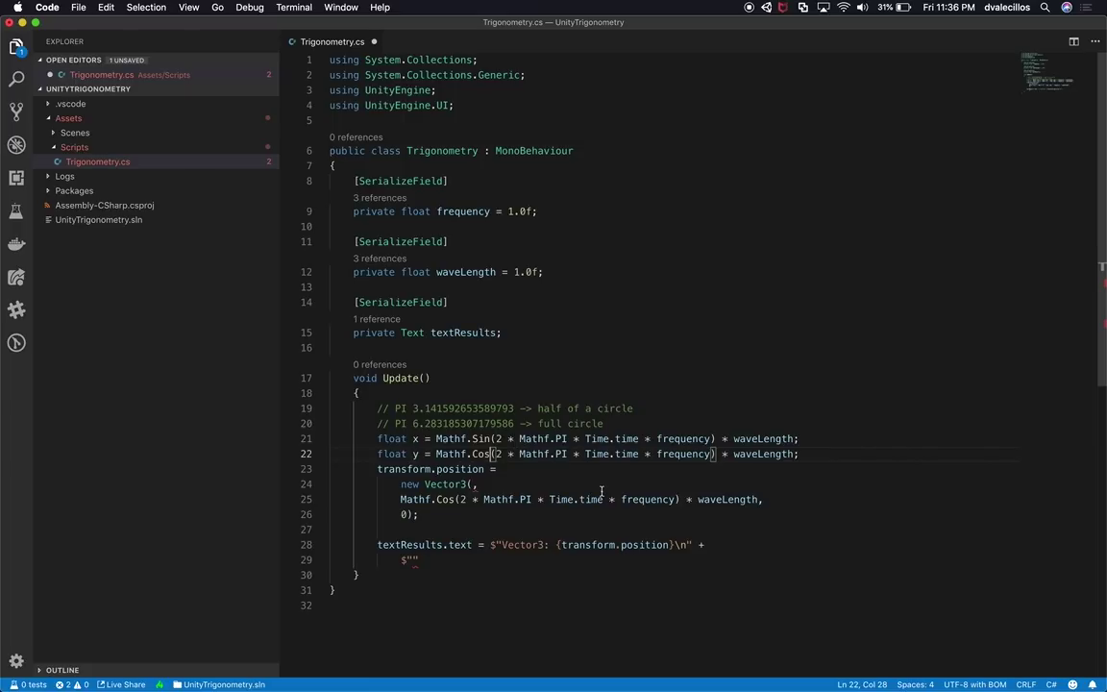
Pass x as the first Vector3 argument and replace the Mathf.Cos expression in the second argument with y
click(470, 484)
text(x)
click(472, 499)
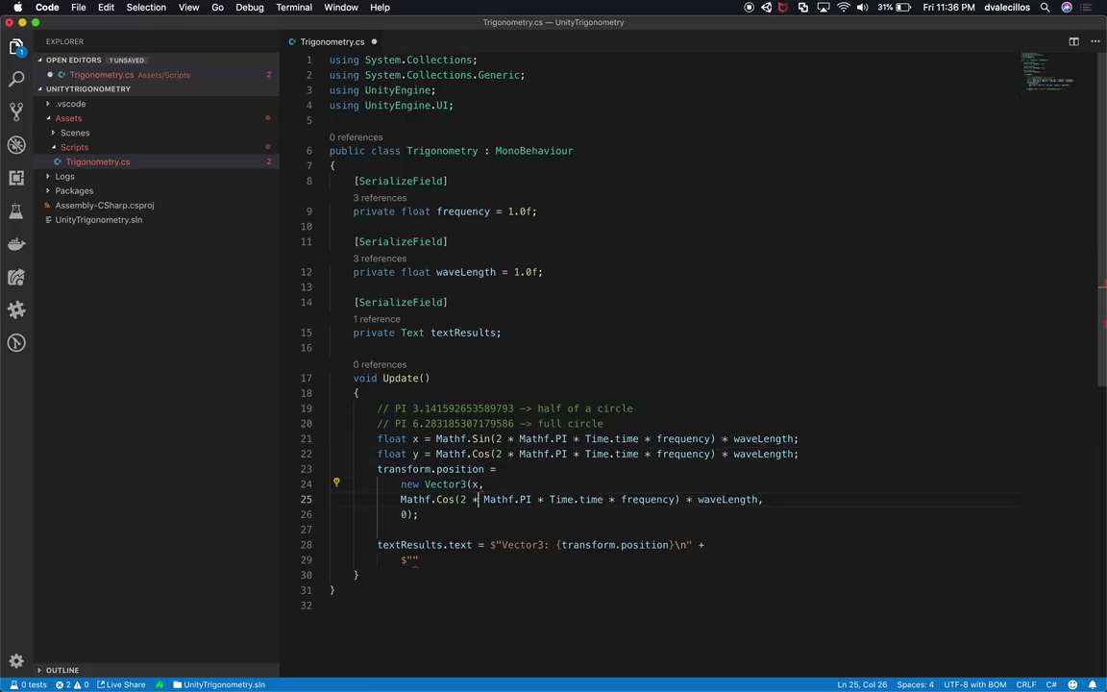
drag(399, 498, 759, 499)
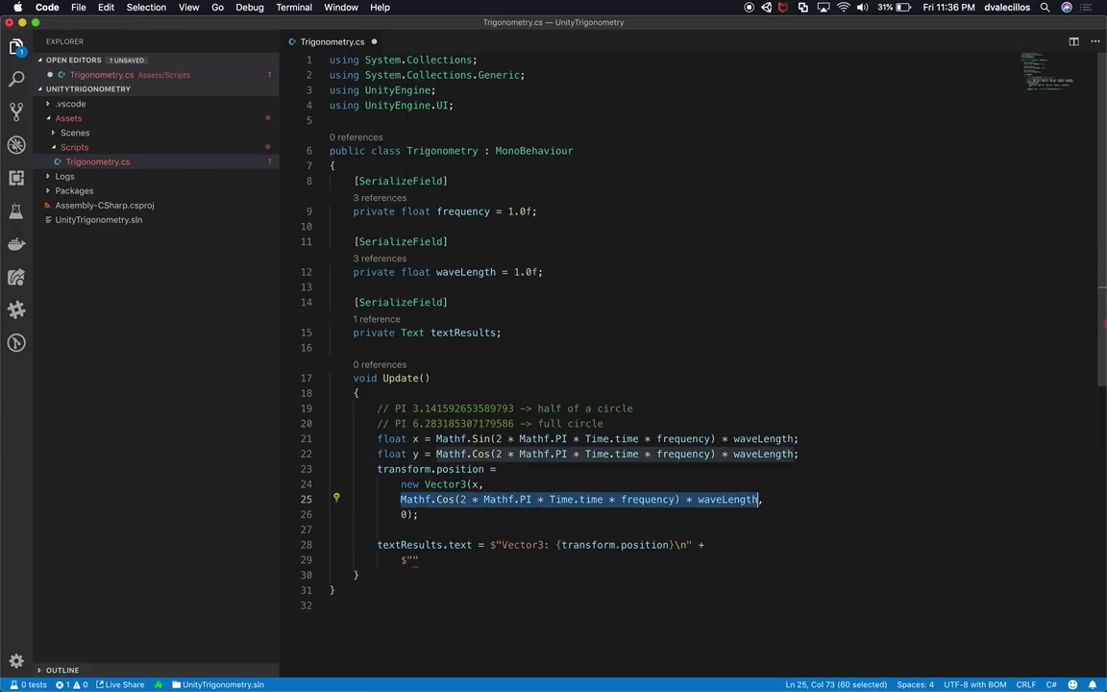
key(BackSpace)
key(BackSpace)
key(BackSpace)
key(BackSpace)
key(BackSpace)
text(y)
Collapse the position assignment into the single line transform.position = new Vector3(x, y, 0); and save the script
key(Down)
key(shift+Home)
key(shift+Home)
key(BackSpace)
key(BackSpace)
text(0);)
key(Home)
key(shift+Home)
key(BackSpace)
key(BackSpace)
key(Down)
key(super+s)
Fill the empty interpolated string with X = {x} Y = {y}\n and append + to continue on a new line
key(Down)
key(Down)
key(End)
key(Left)
text(X)
text( = )
text({x})
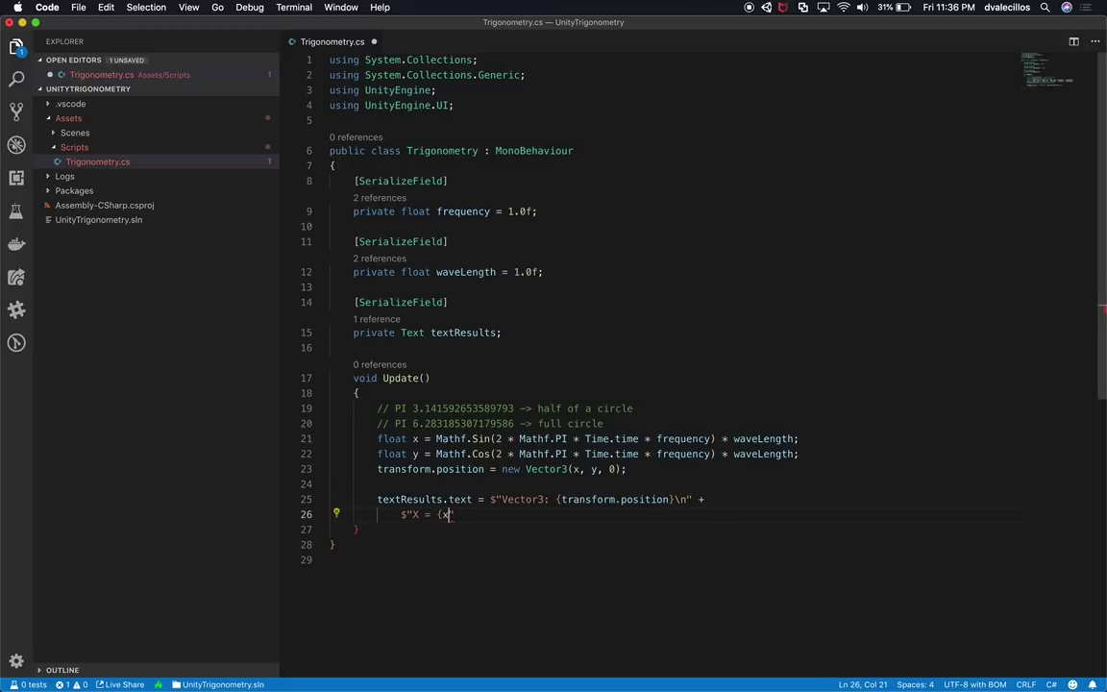
text( Y = {y})
key(BackSpace)
text(" +)
key(Return)
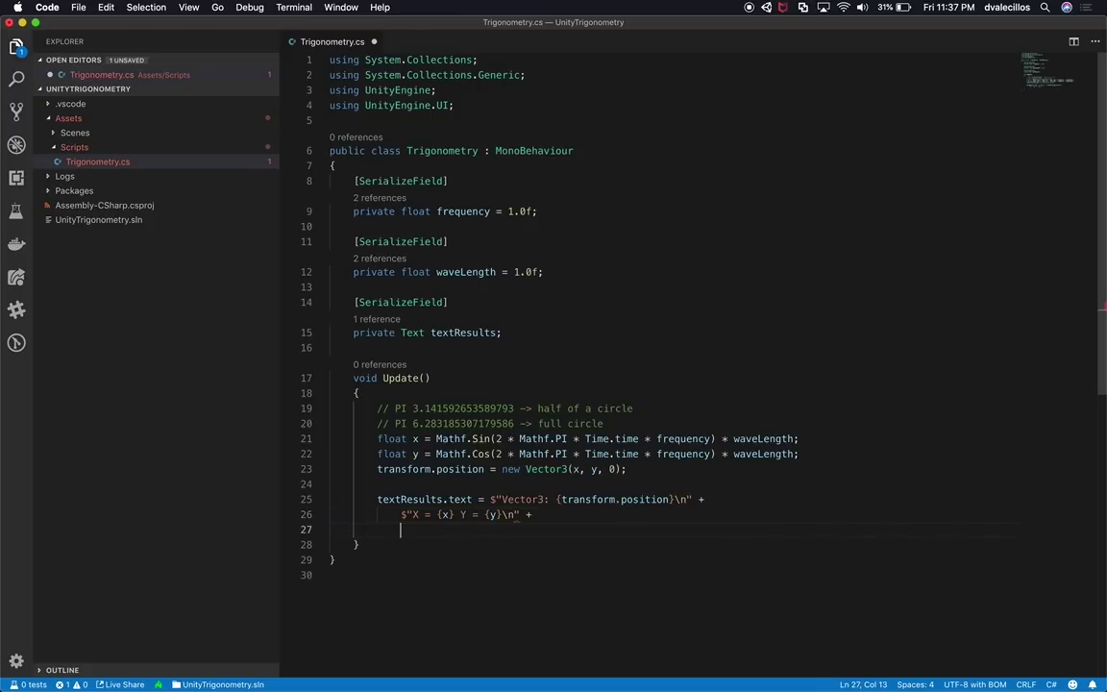
Add the interpolated string $"PI = {Mathf.PI}\n" followed by + to the textResults.text assignment
text($")
text(PI = {)
text(Math)
text(f.PI)
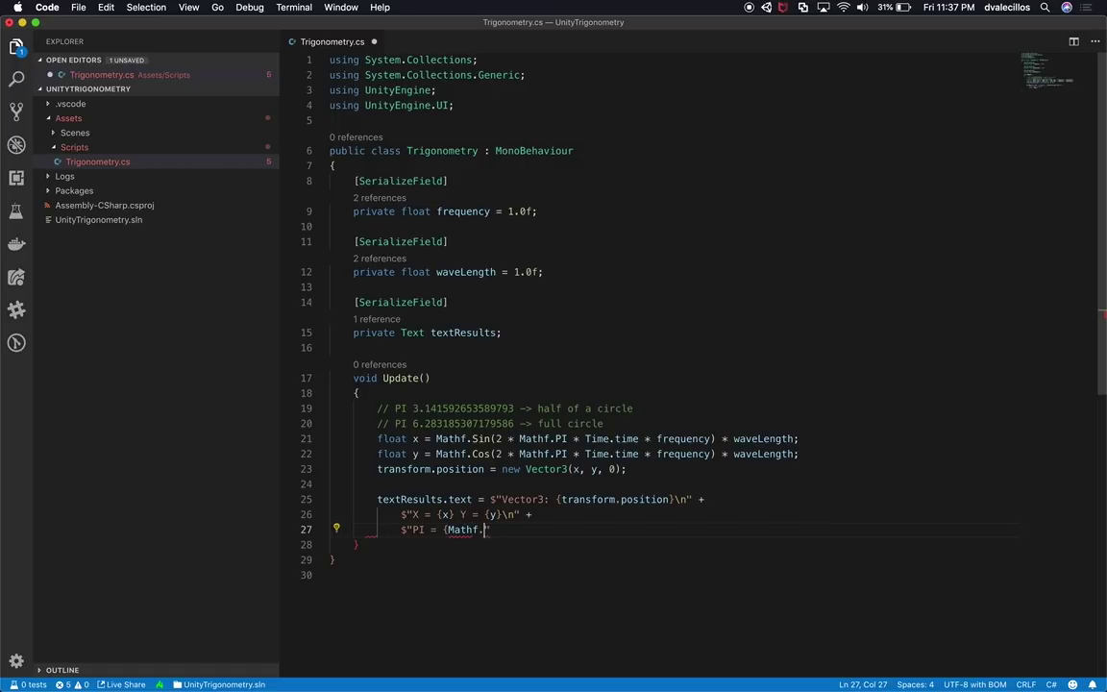
text(}\n" )
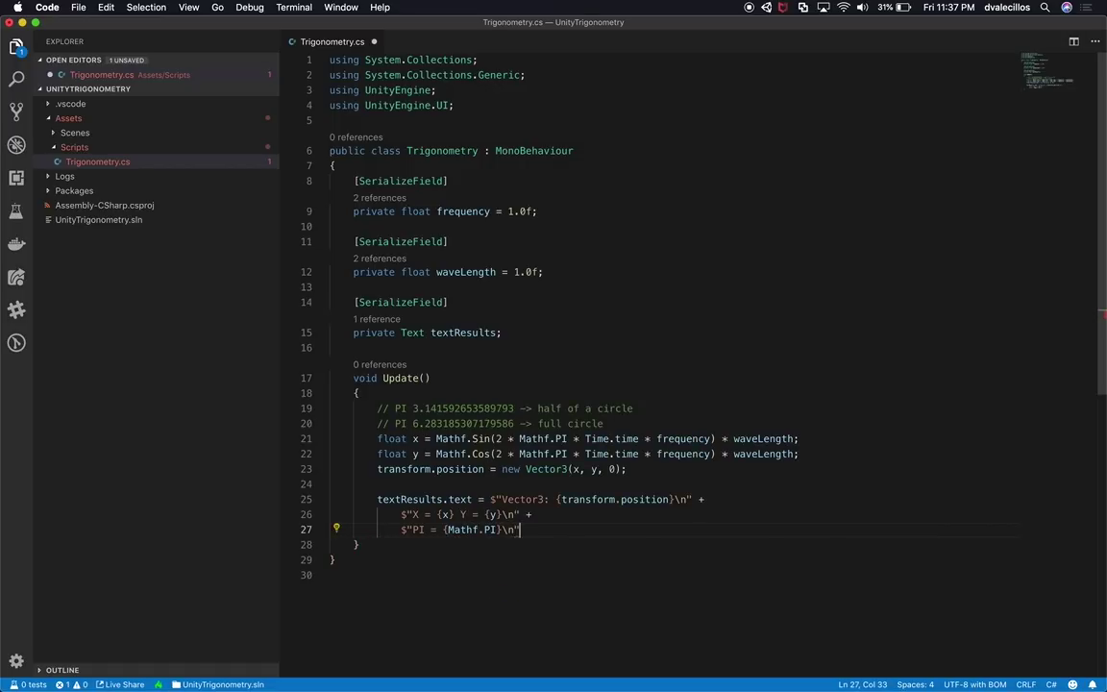
text(+)
Duplicate the PI line, change the copy to $"PI = {Mathf.PI * 2}"; without the line break, and save the script
key(shift+alt+Down)
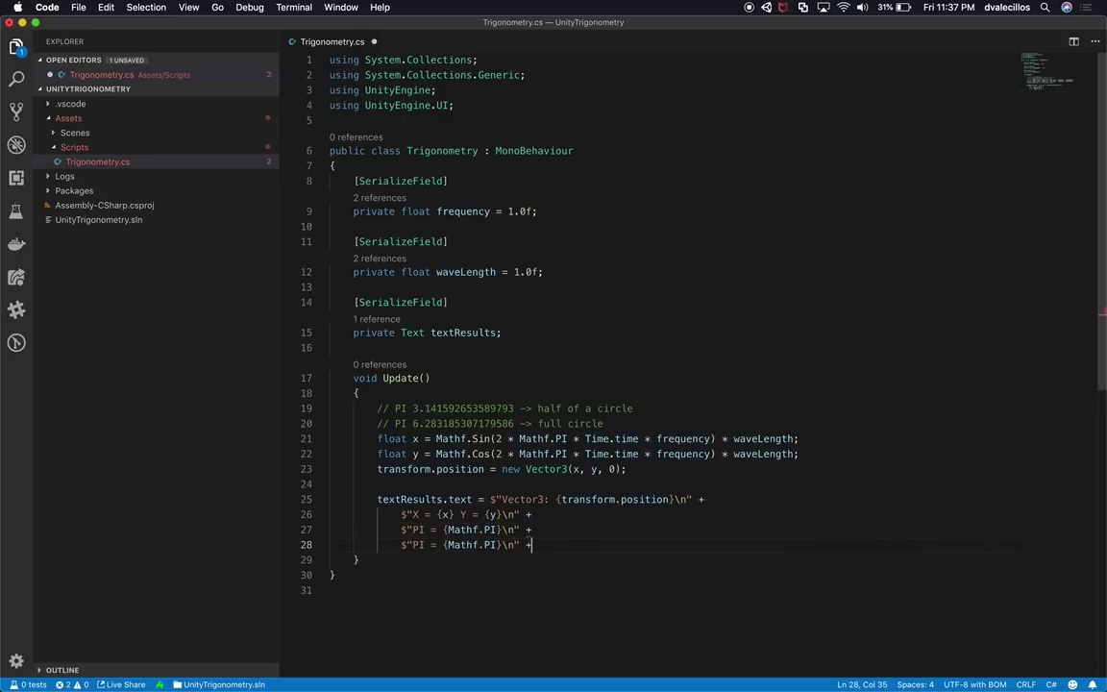
key(Left)
key(Left)
key(Left)
key(Left)
text(* 2)
key(Delete)
key(Delete)
key(Right)
key(Right)
key(BackSpace)
key(Delete)
text(;)
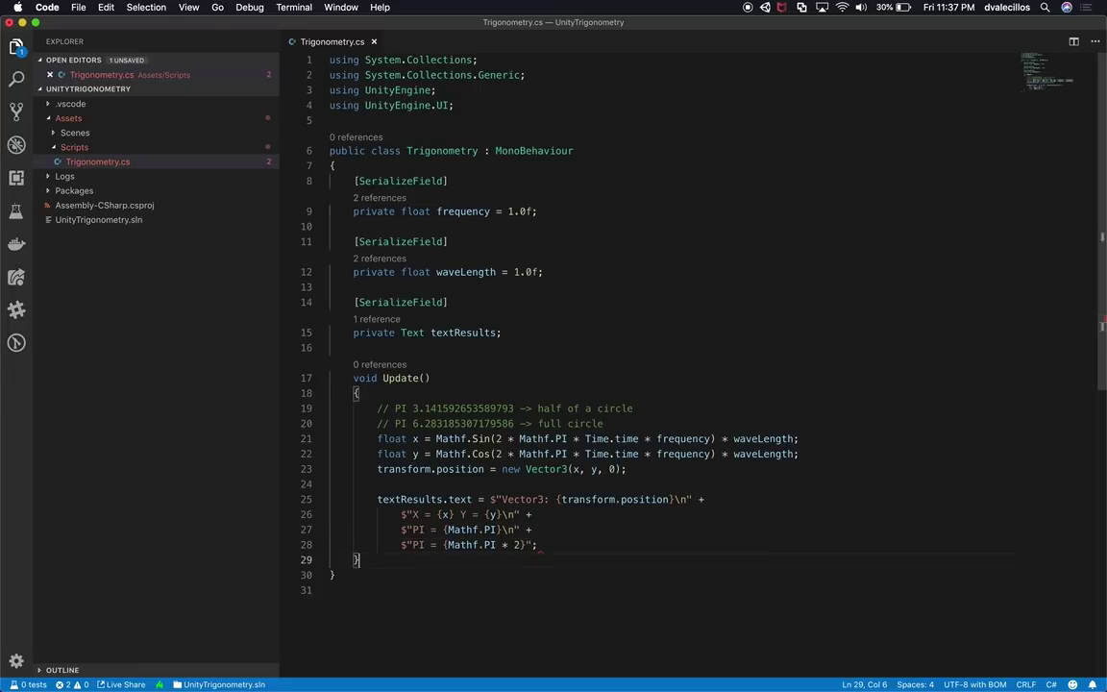
key(super+s)
click(632, 527)
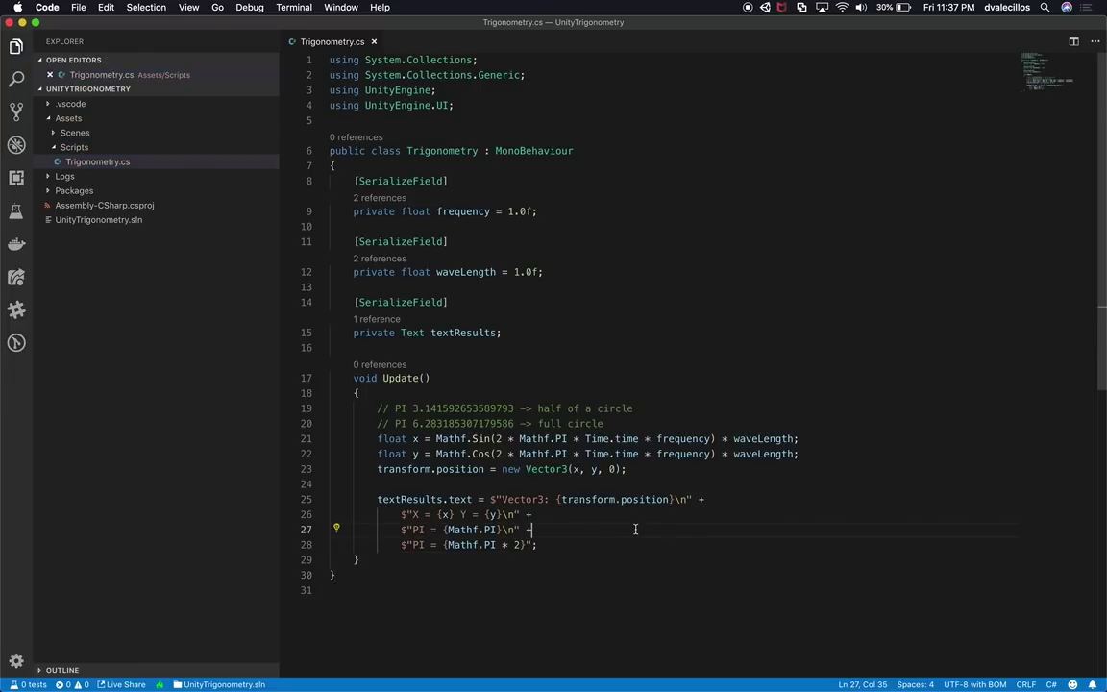
Switch to Unity and replace the content of the UI Text object with [RESULTS]
key(super+Tab)
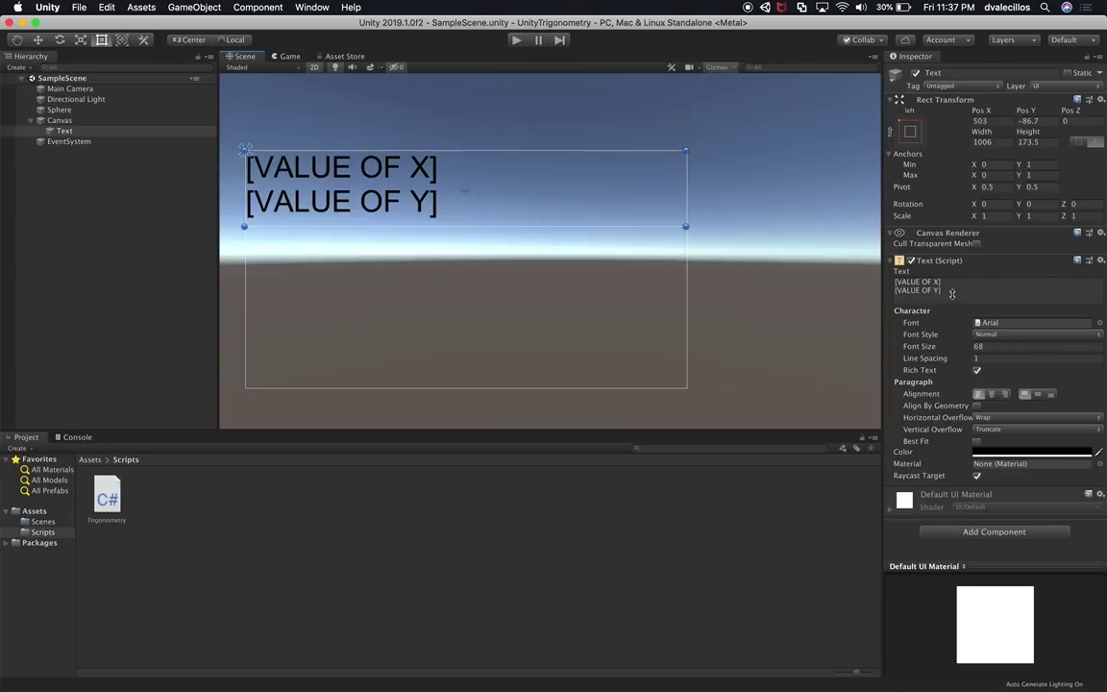
click(947, 287)
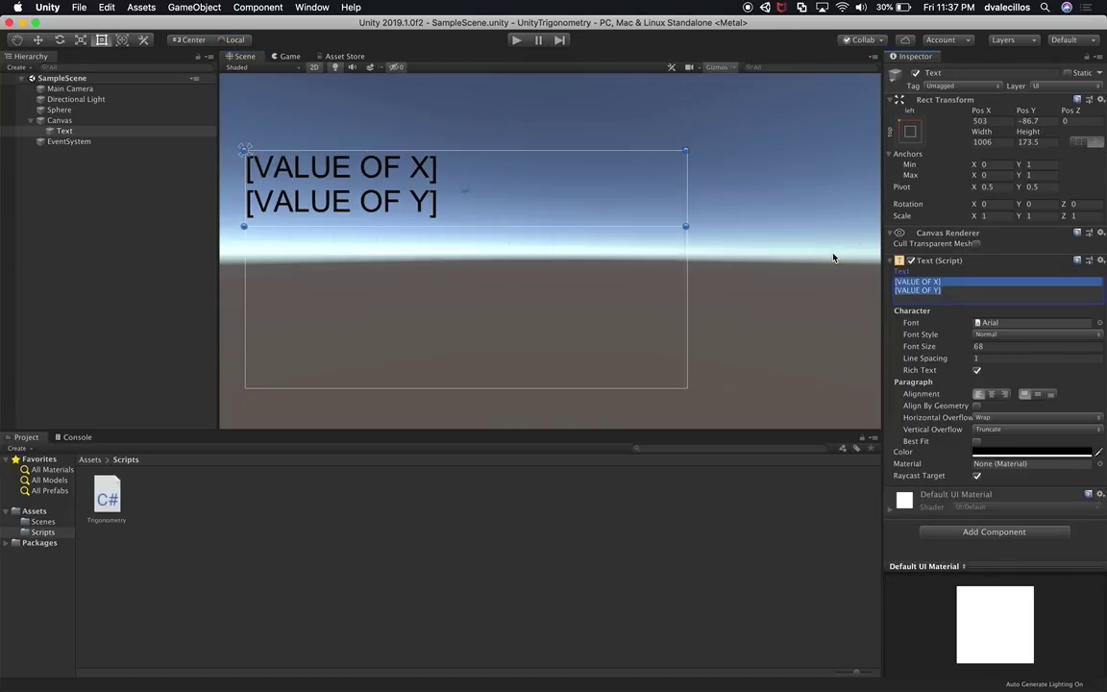
text([RESULTS)
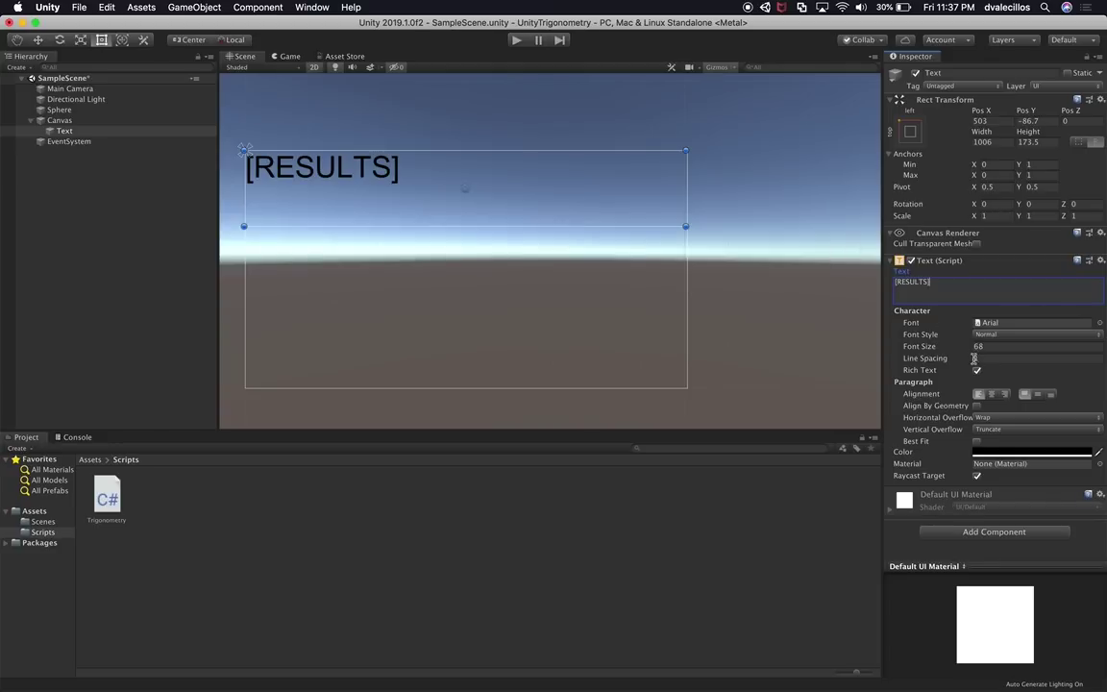
Center the UI text horizontally and vertically and set its font size to 30
click(992, 395)
click(1036, 395)
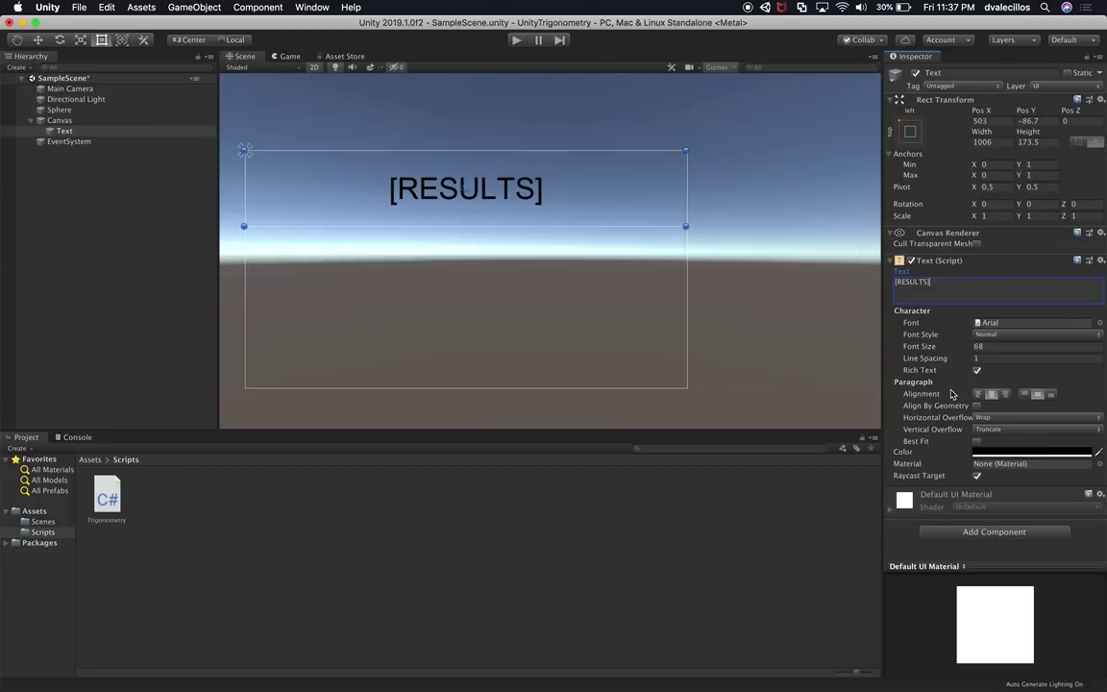
drag(949, 349, 923, 350)
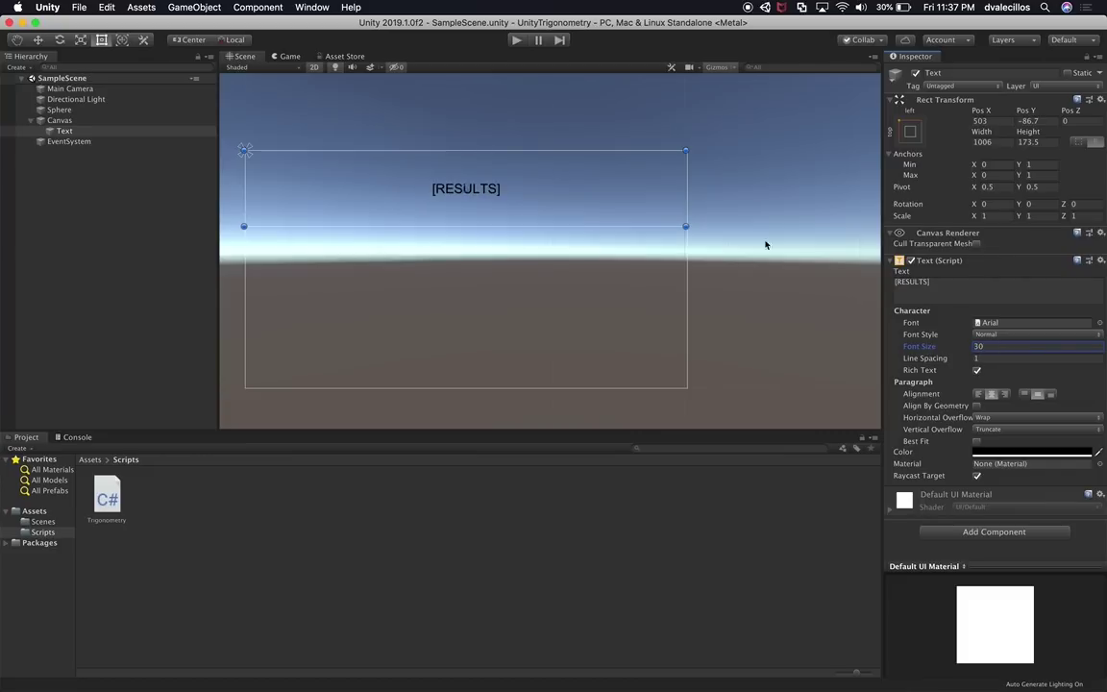
Show the Game view, make it taller, and briefly run the scene in Play mode before stopping it
click(111, 121)
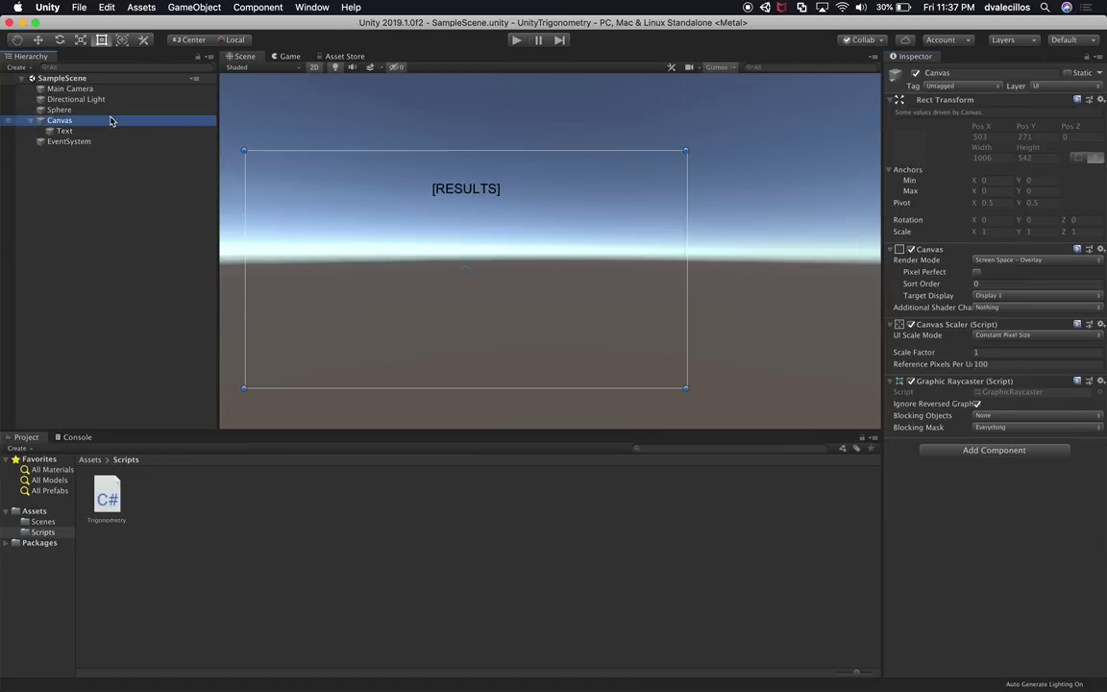
click(290, 57)
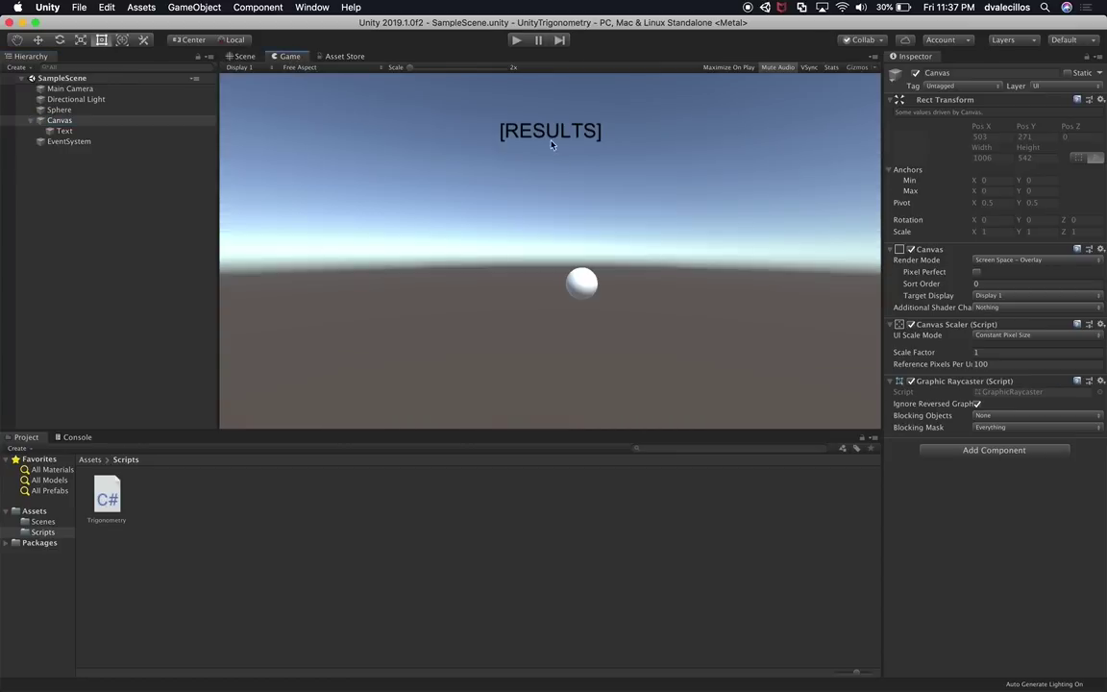
drag(638, 430, 634, 530)
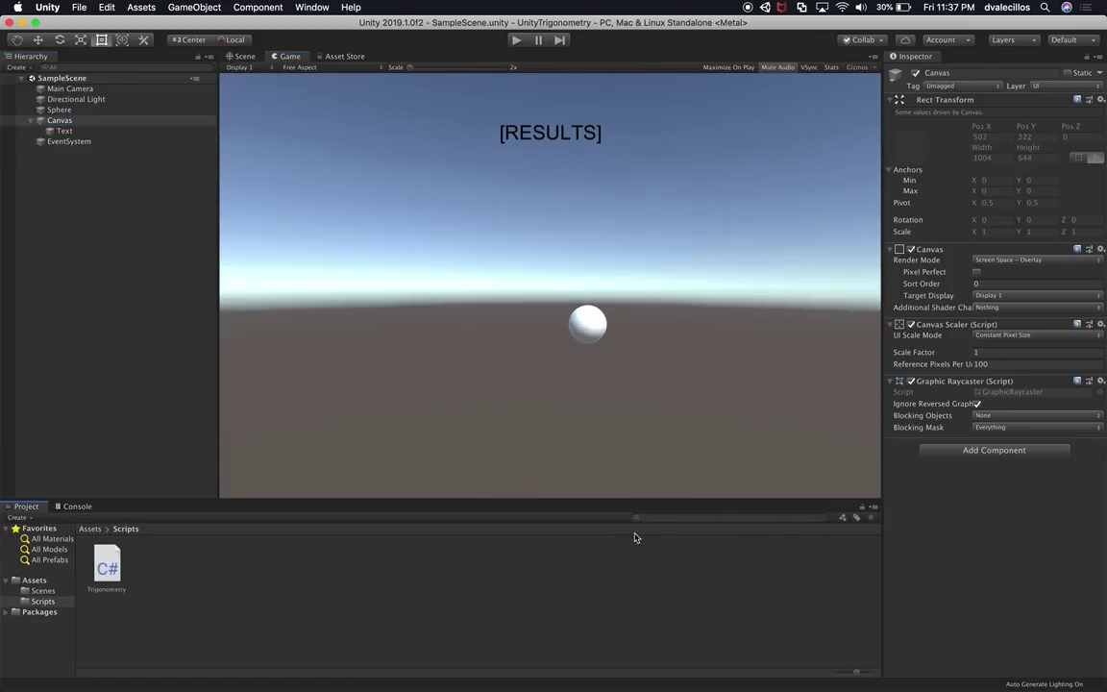
click(517, 42)
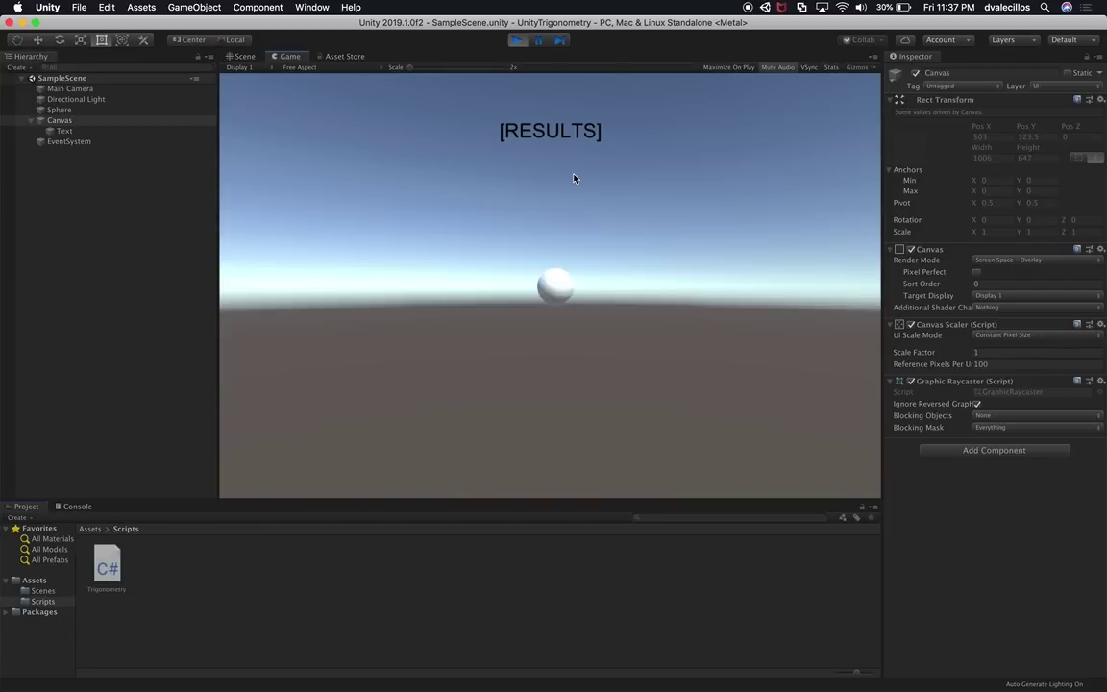
click(517, 40)
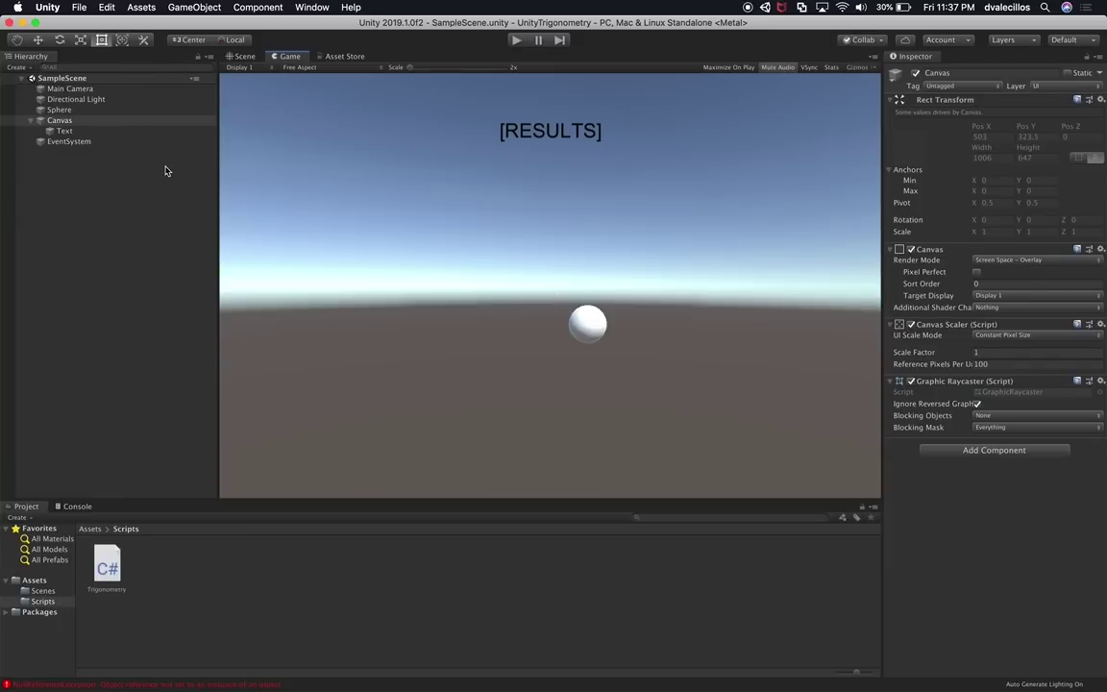
Assign the Canvas's Text object to Text Results on the Sphere's Trigonometry script and test the scene in Play mode
click(68, 131)
click(67, 111)
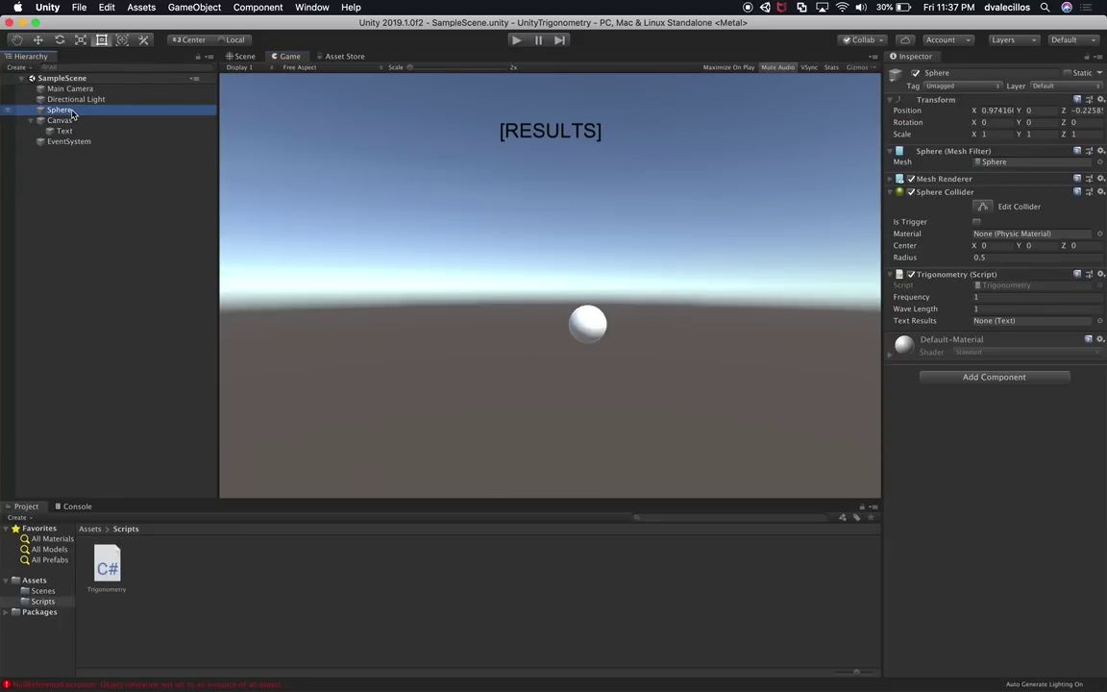
drag(64, 131, 686, 199)
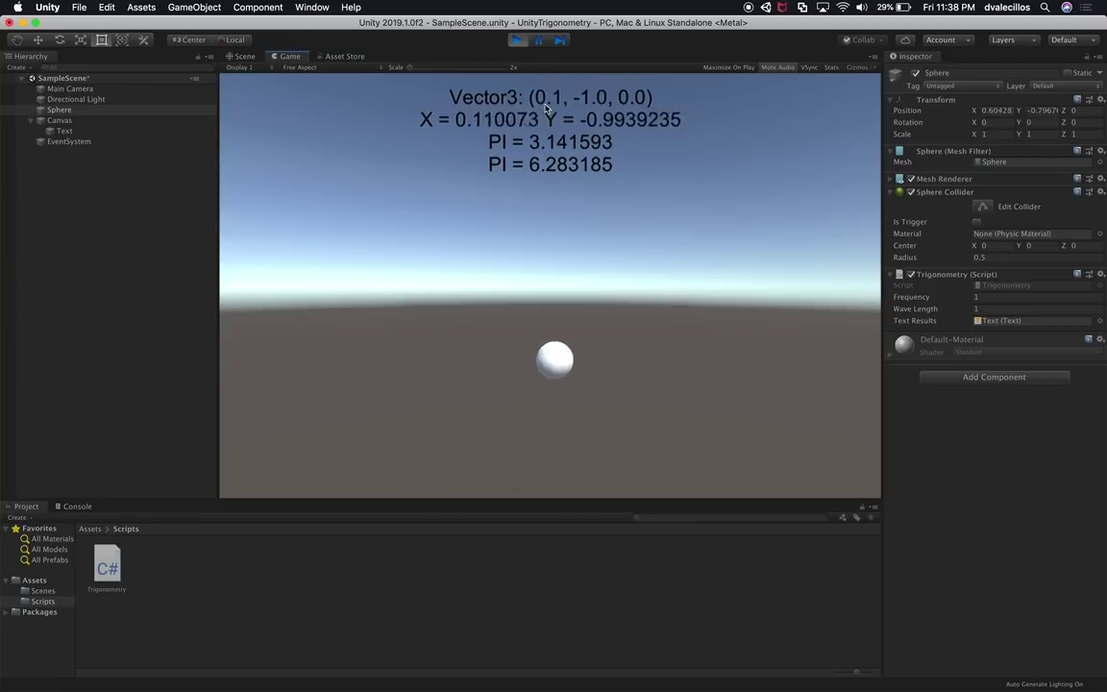
click(517, 40)
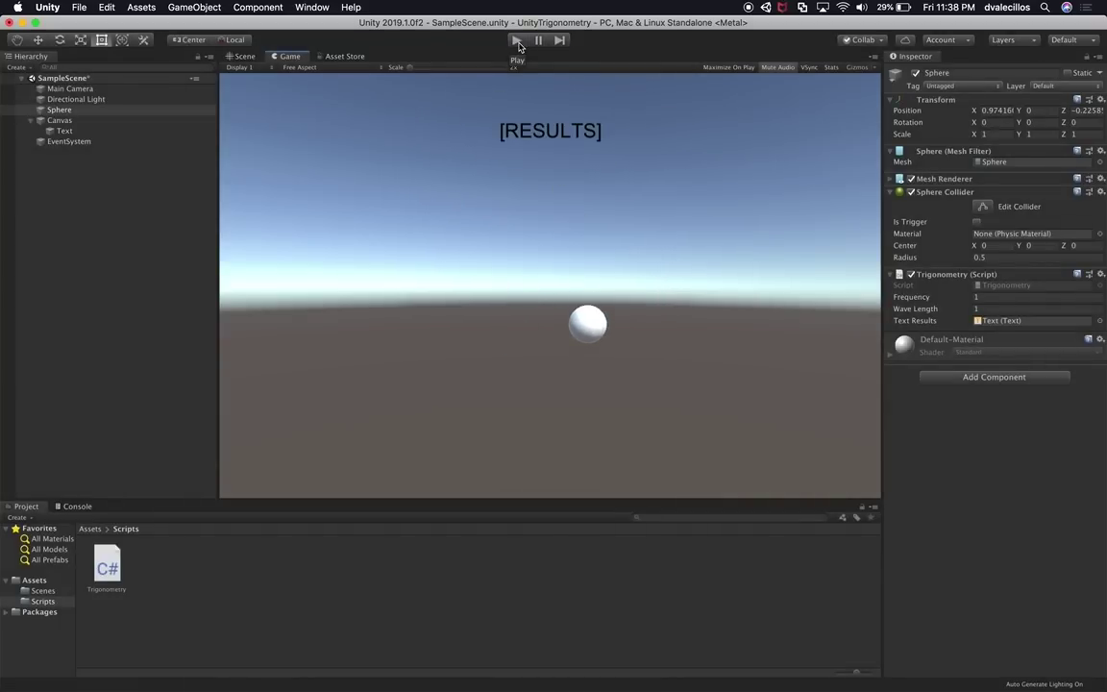